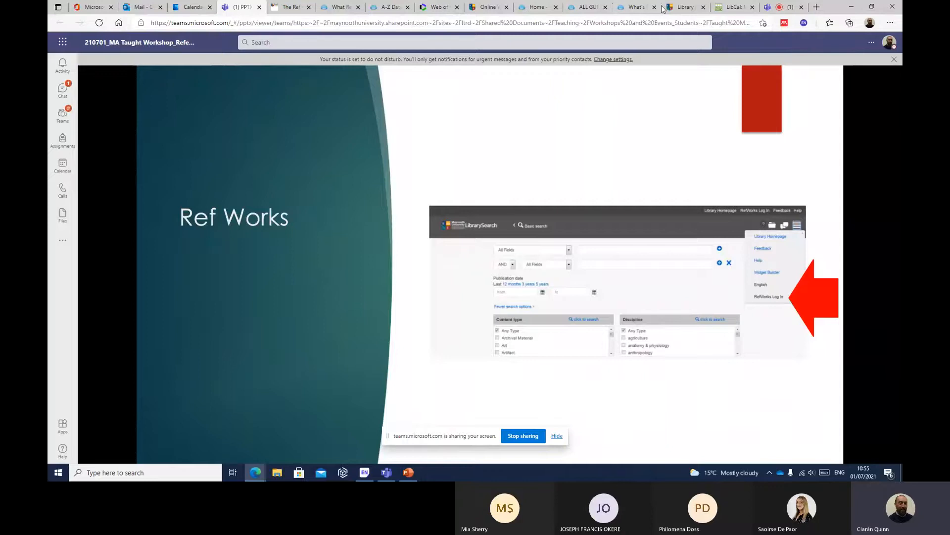
From the Maynooth University Library page, open LibrarySearch advanced search and show its library links menu
left_click(678, 10)
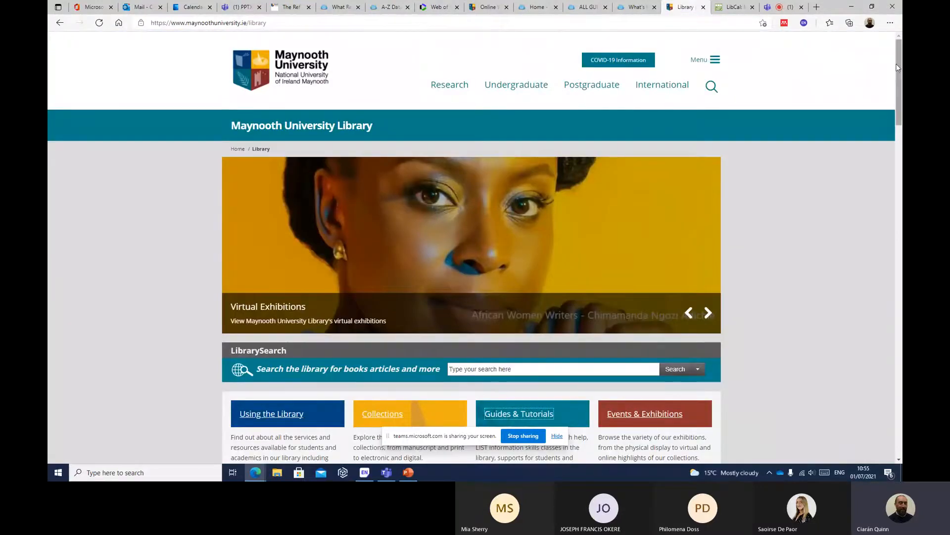
scroll(898, 84, "down", 2)
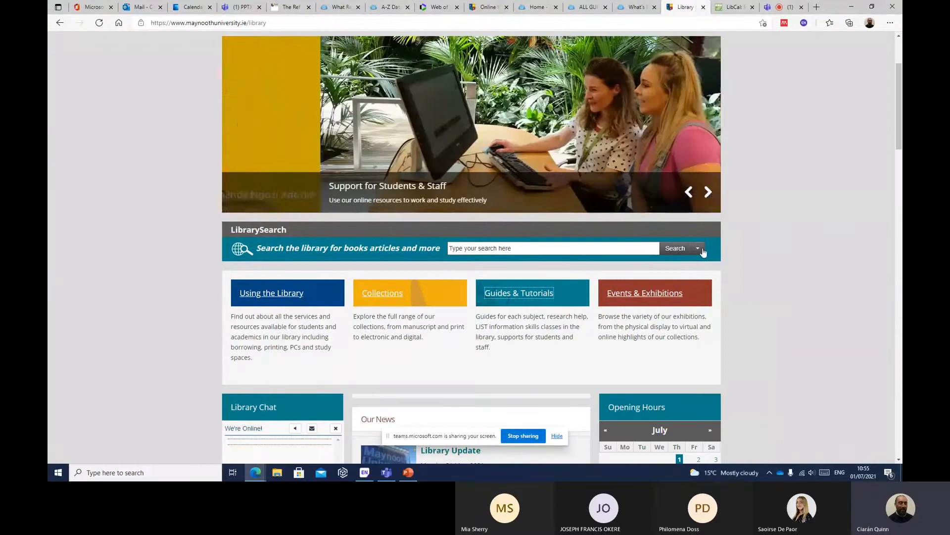
left_click(699, 248)
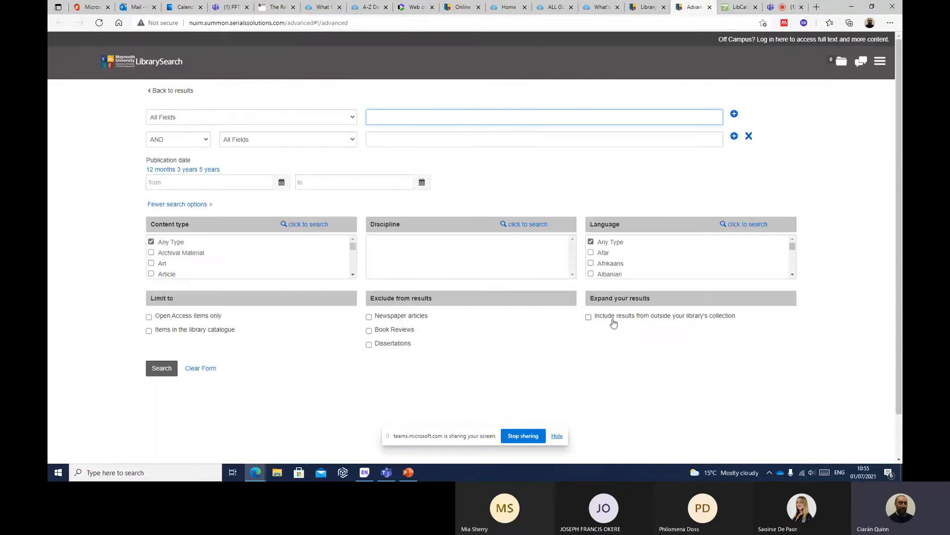
left_click(879, 63)
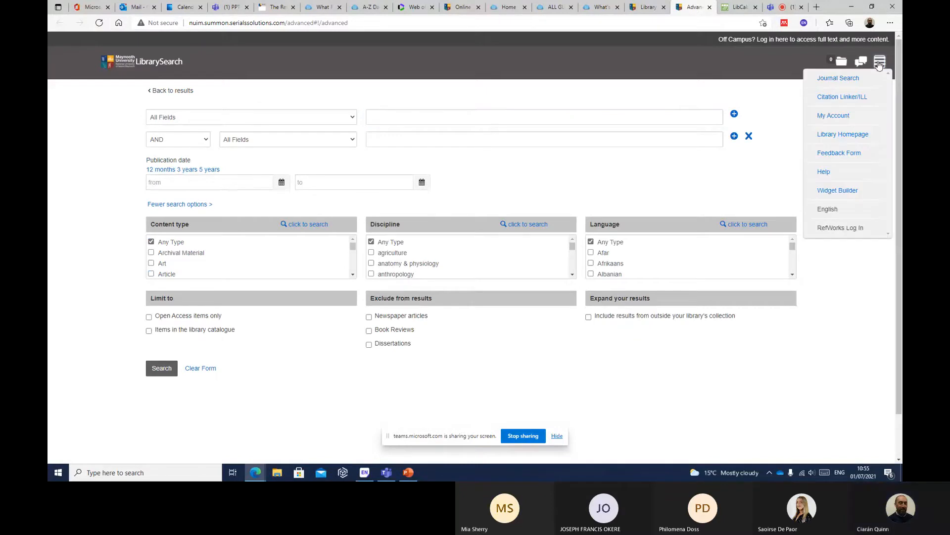
Log in for off-campus access, then open RefWorks Log In from the library links via the proxy
left_click(847, 231)
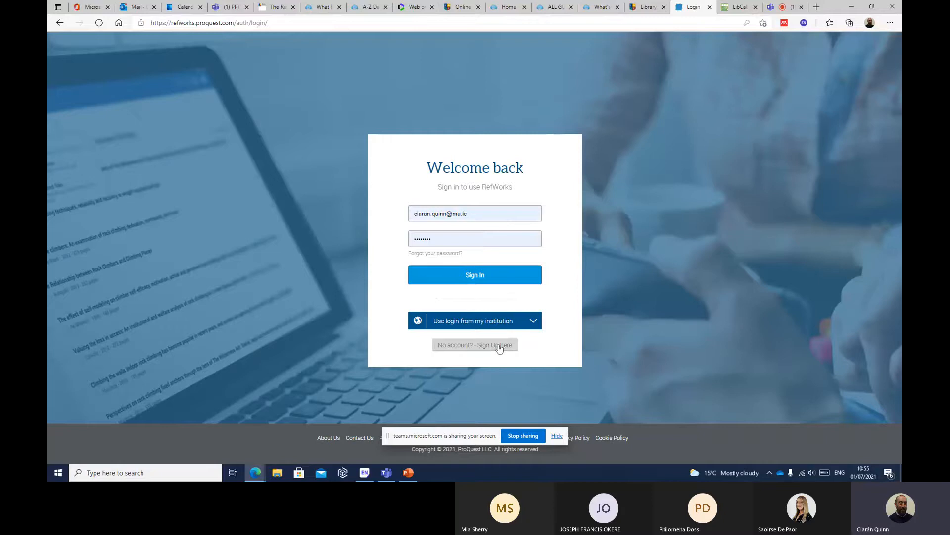
left_click(477, 276)
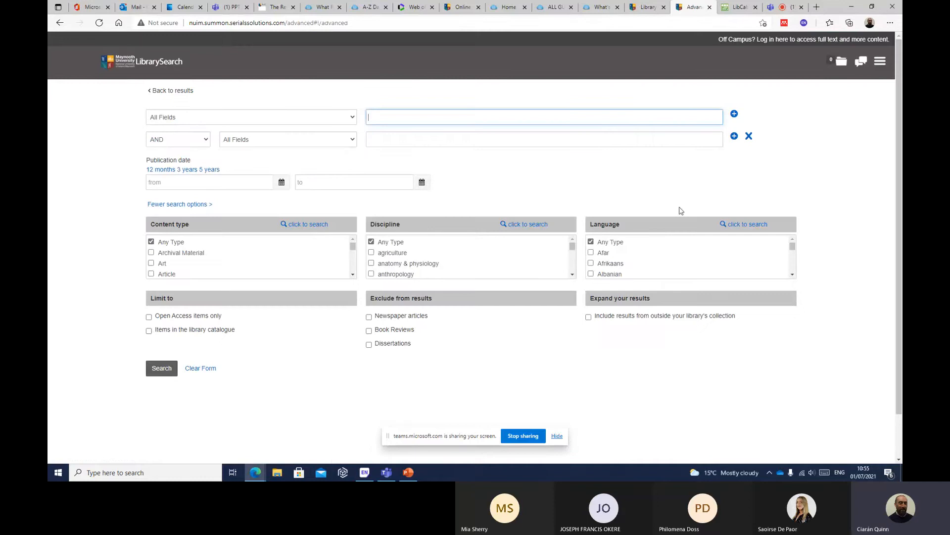
left_click(811, 40)
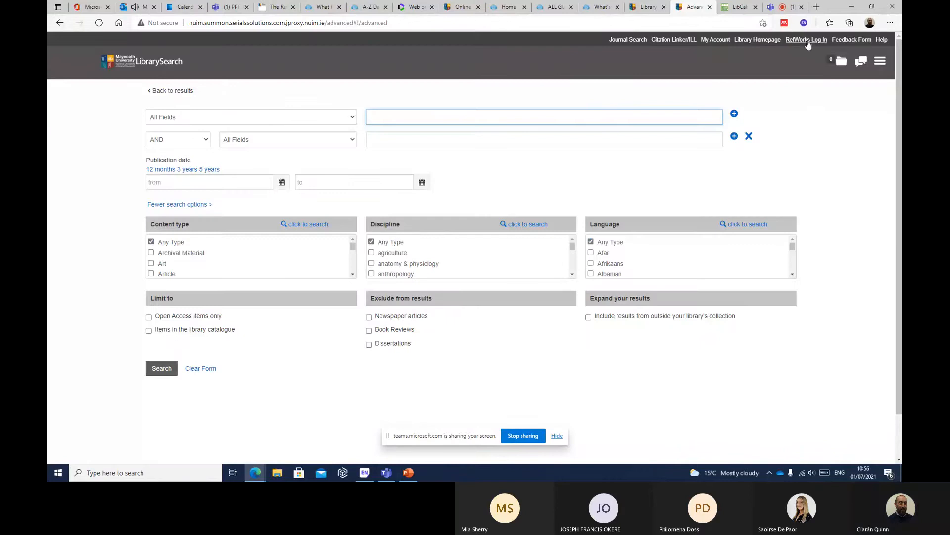
left_click(881, 61)
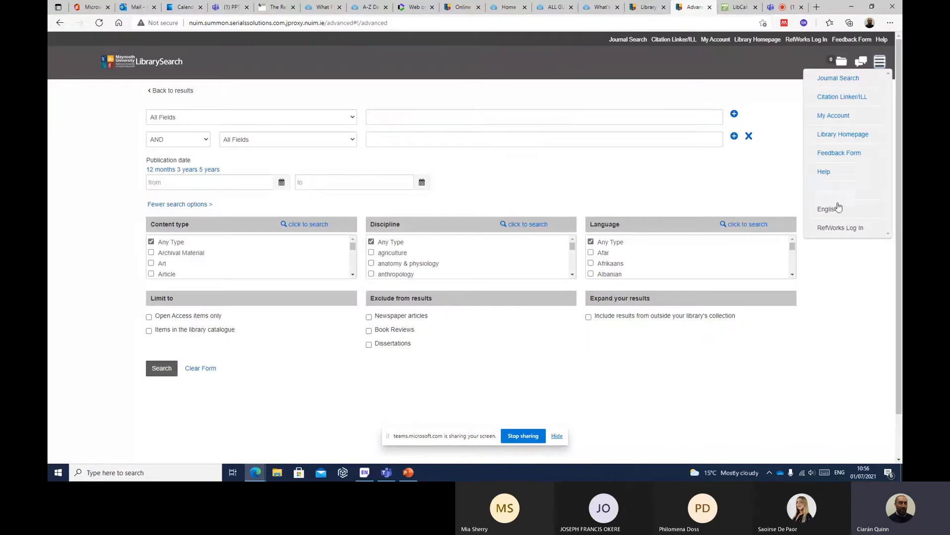
left_click(829, 228)
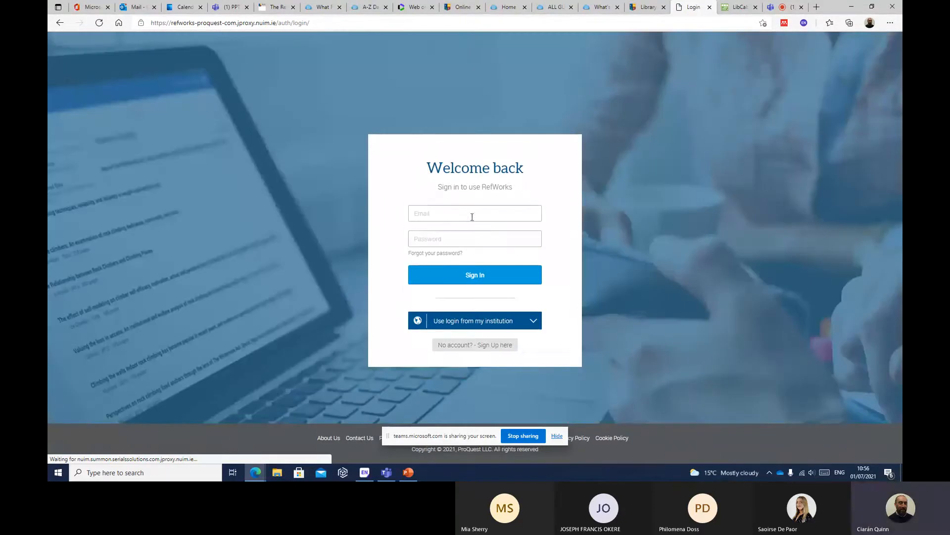
Sign in to RefWorks with the saved university account, then return to the Ref Works slide
left_click(473, 218)
left_click(476, 241)
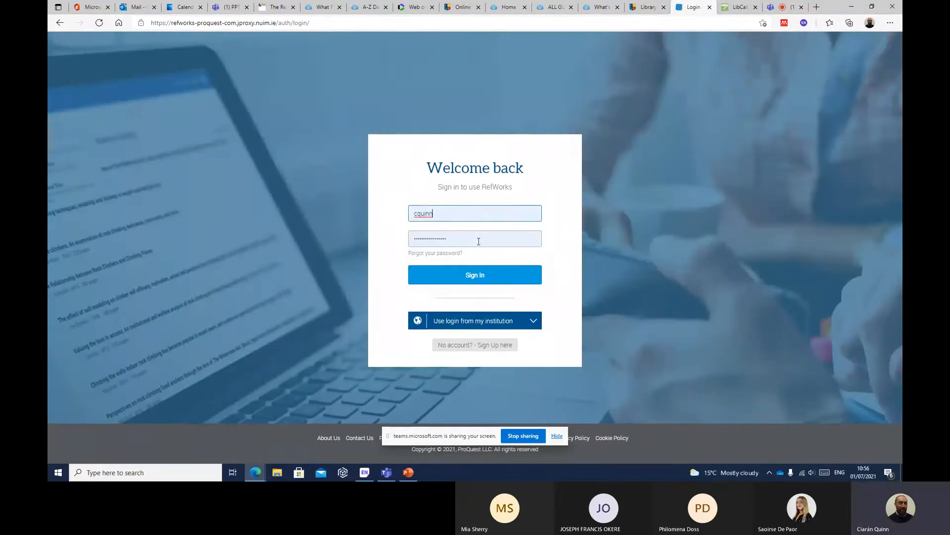
double_click(481, 217)
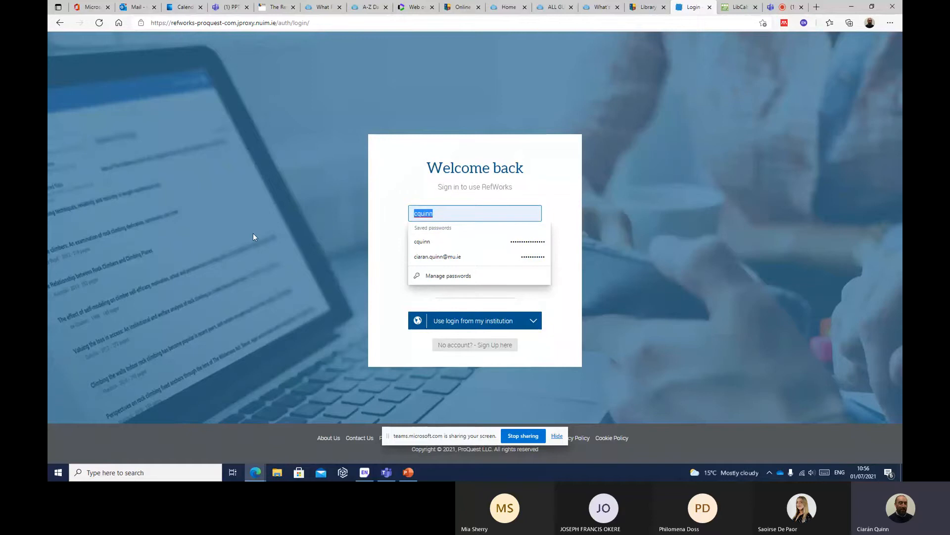
type("ciaran.")
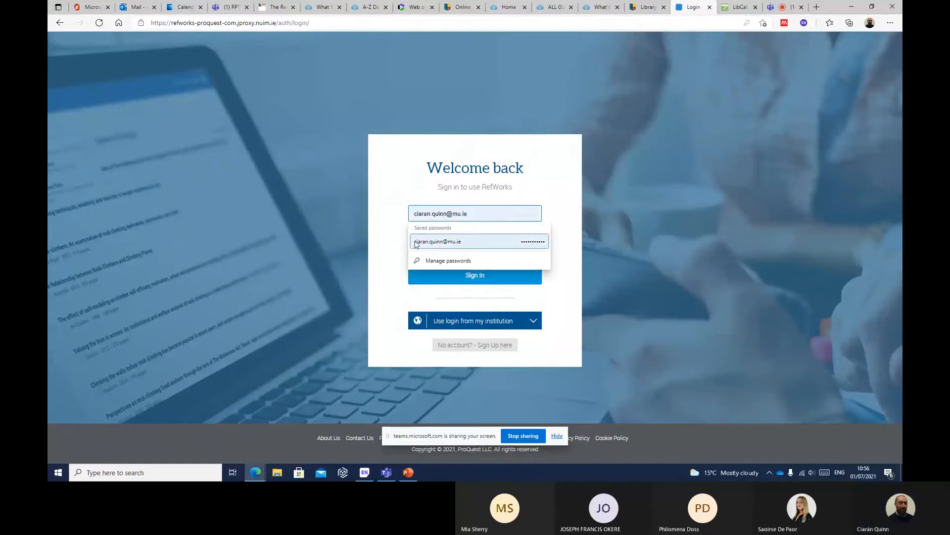
left_click(473, 241)
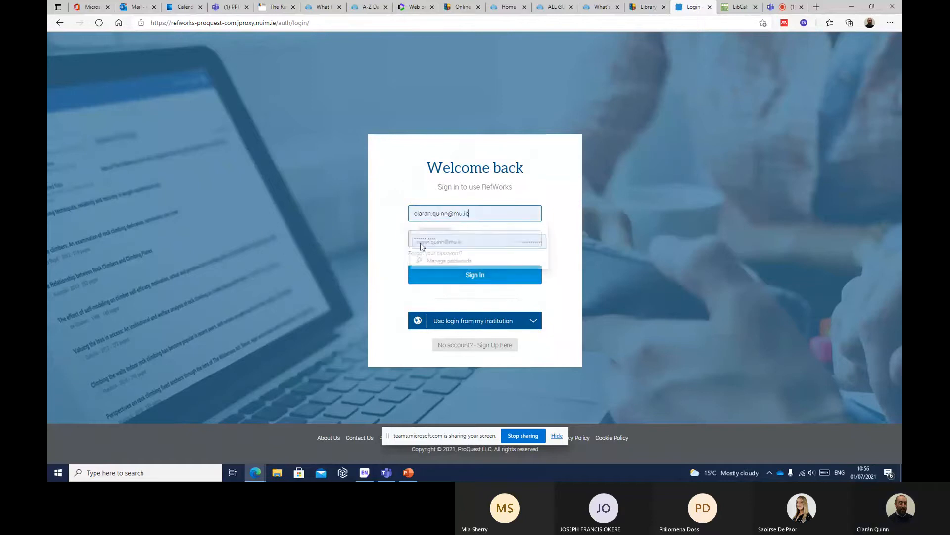
left_click(469, 271)
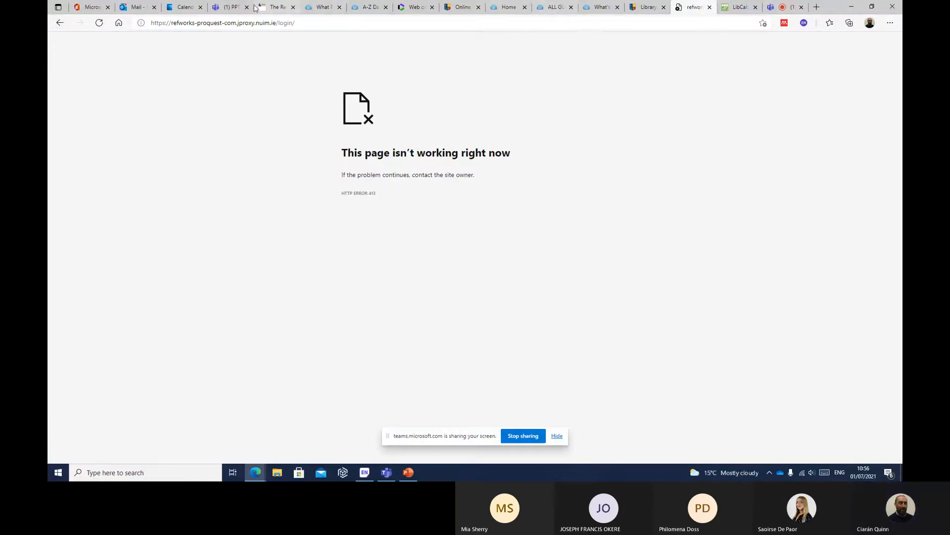
left_click(229, 7)
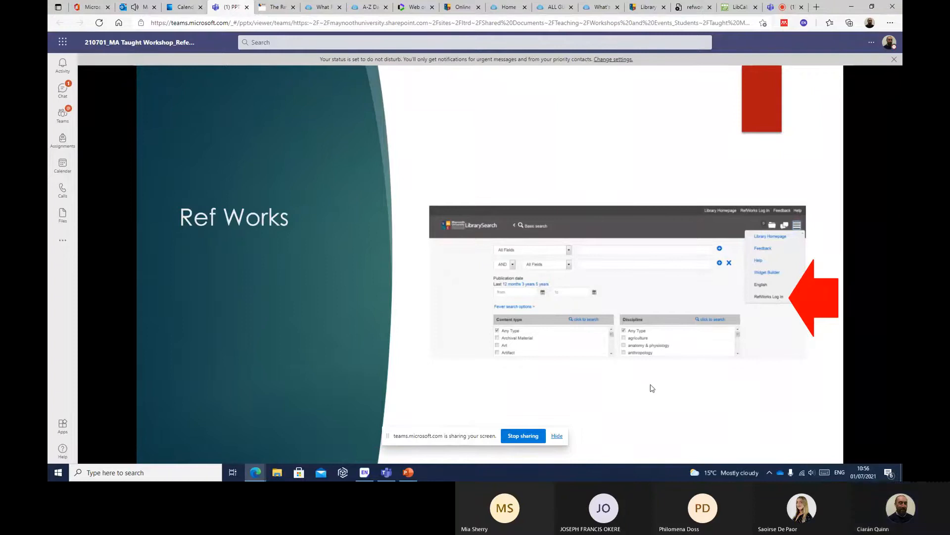
Advance two slides to the RefWorks interface screenshot, then go back to the library website
key("Right")
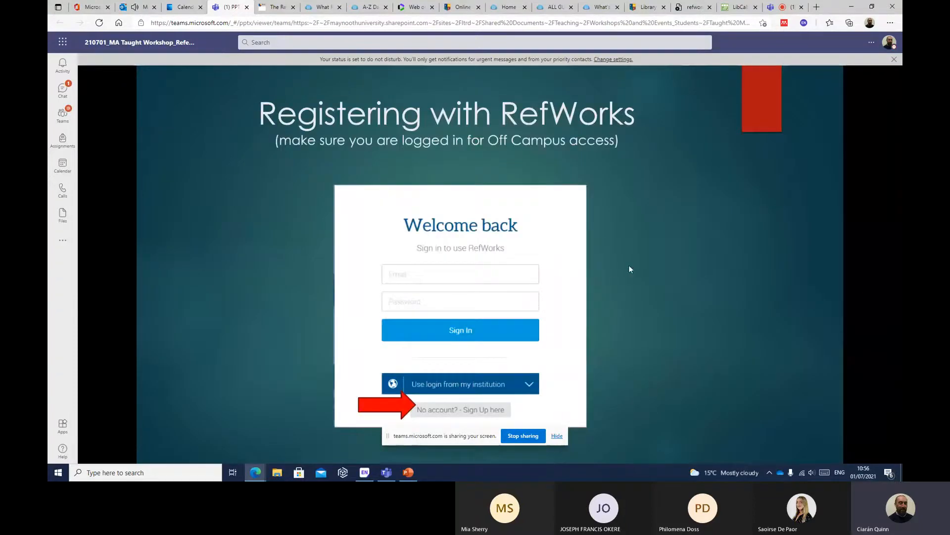
key("Right")
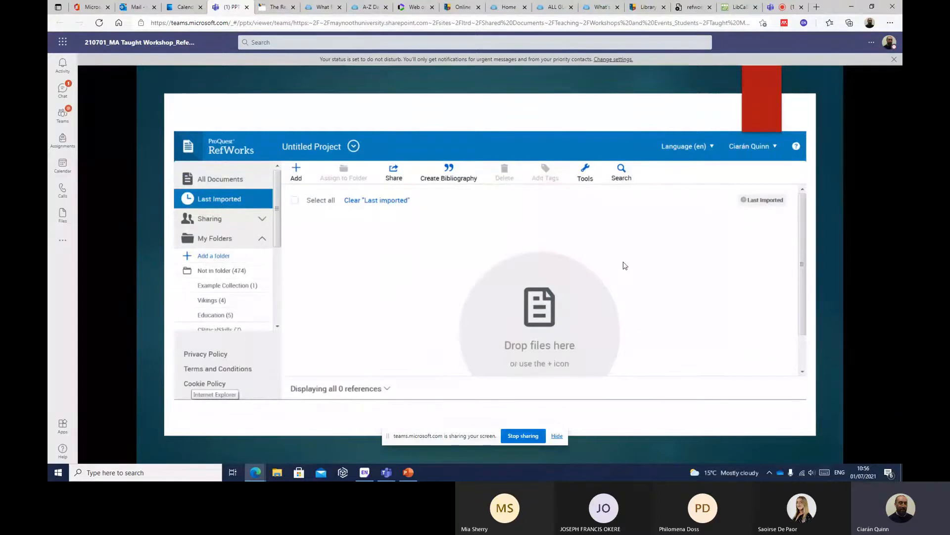
left_click(648, 7)
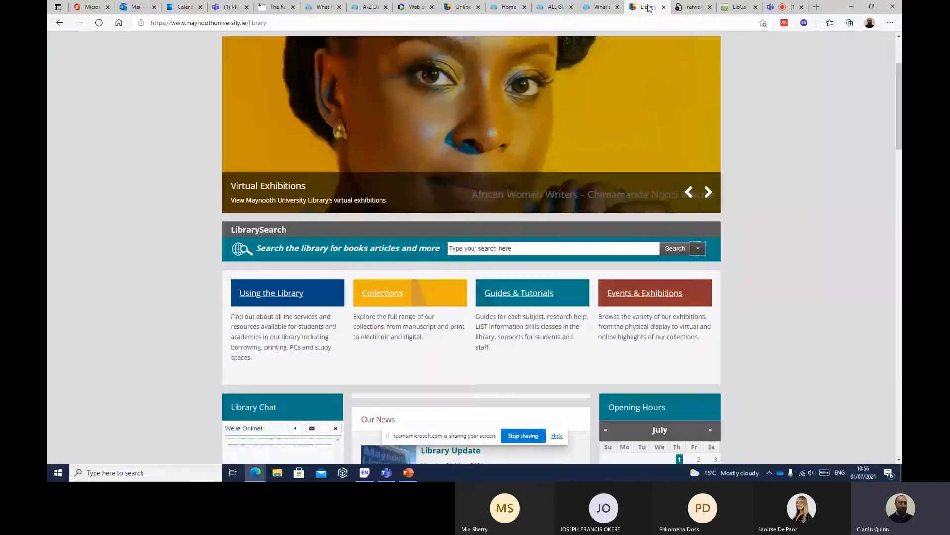
Run an advanced LibrarySearch for 'rewilding' and open the saved references in RefWorks
left_click(691, 250)
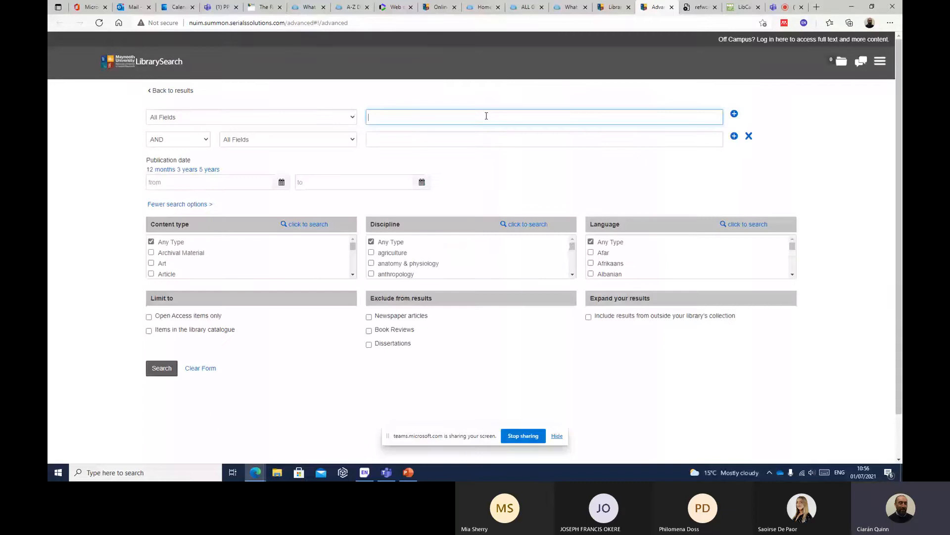
type("rewilding")
key("Return")
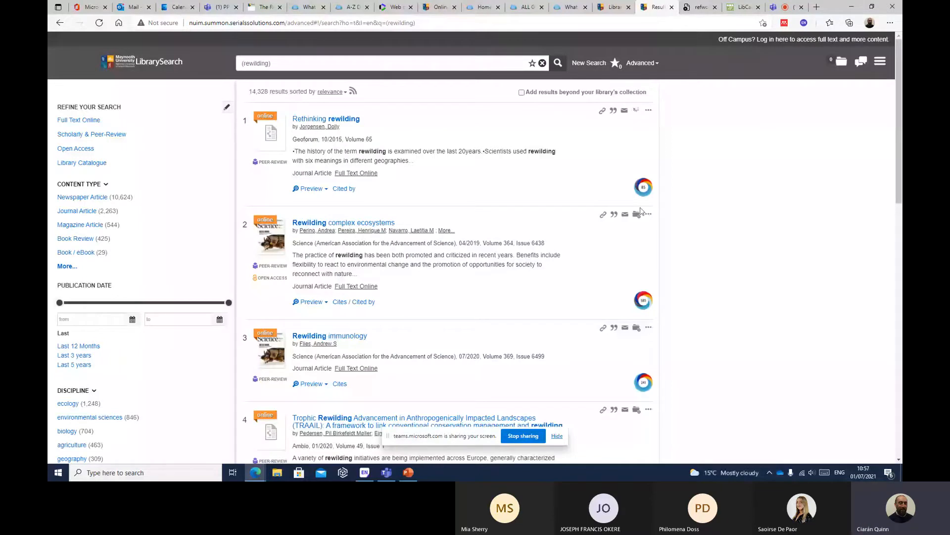
left_click(880, 61)
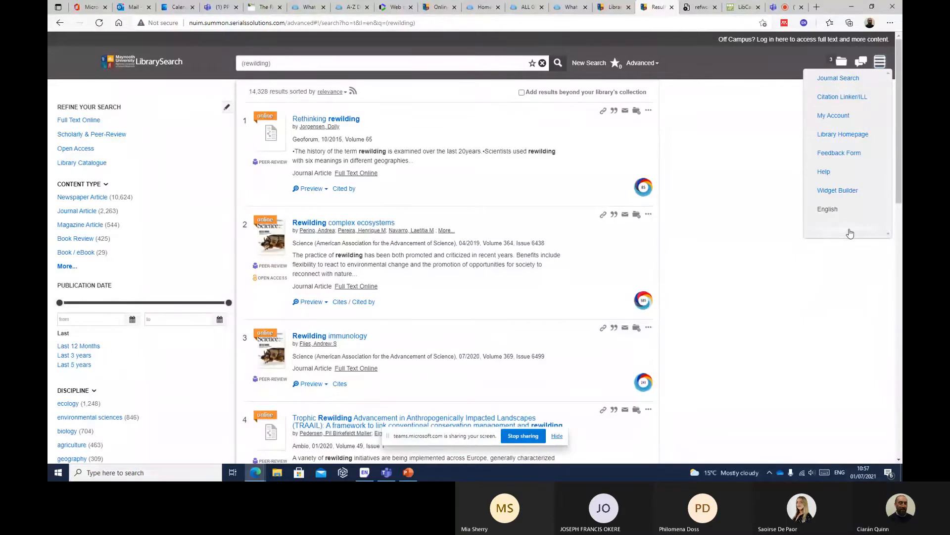
left_click(839, 63)
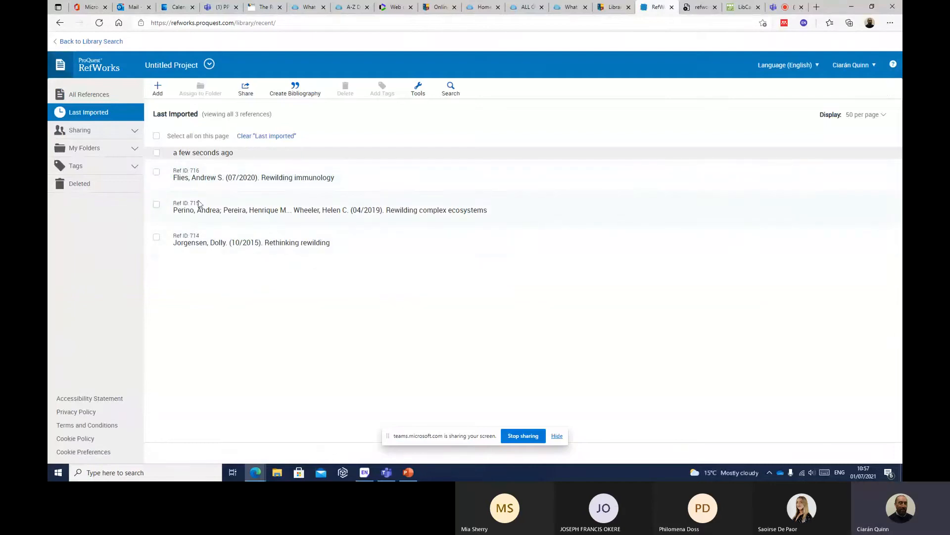
Create a Harvard - British Standard bibliography from the three recently imported references
left_click(135, 150)
left_click(135, 151)
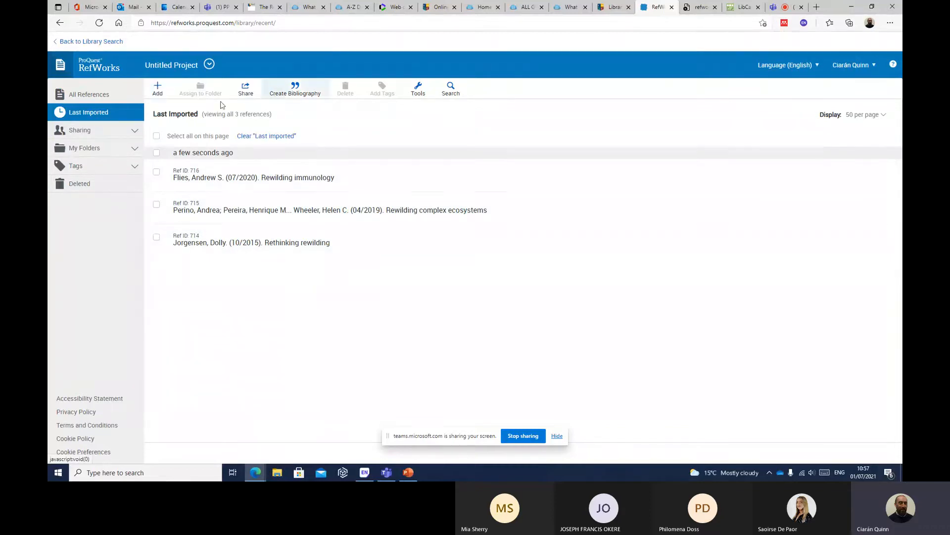
left_click(156, 153)
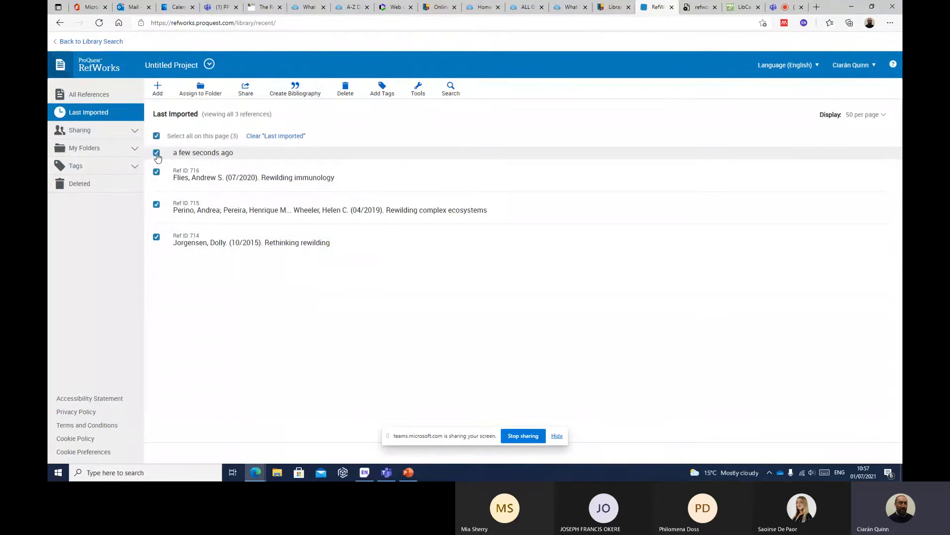
left_click(296, 89)
left_click(309, 116)
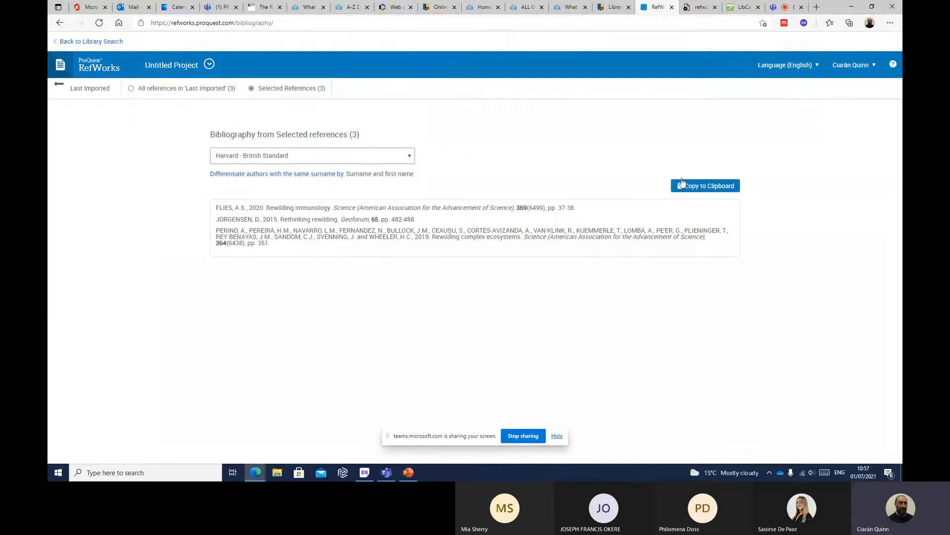
Copy the bibliography to the clipboard, then show All References (716 items)
left_click(710, 190)
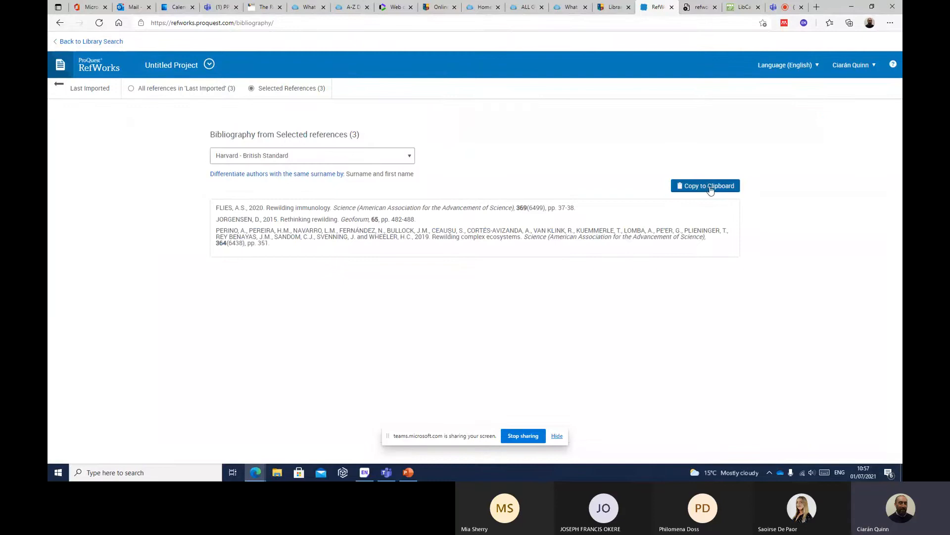
left_click(87, 90)
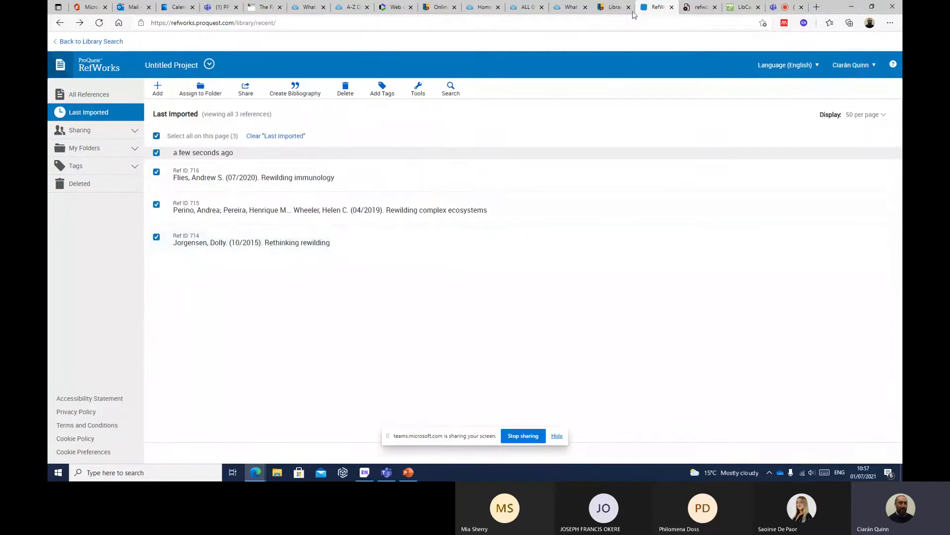
left_click(71, 95)
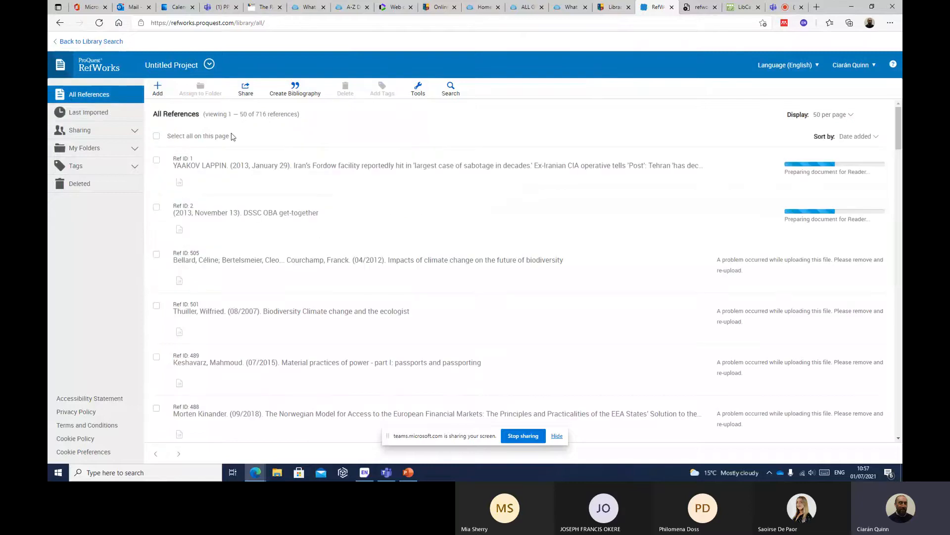
Back in the rewilding results, save the Trophic Rewilding and Rewilding Abandoned Landscapes in Europe articles
left_click(91, 41)
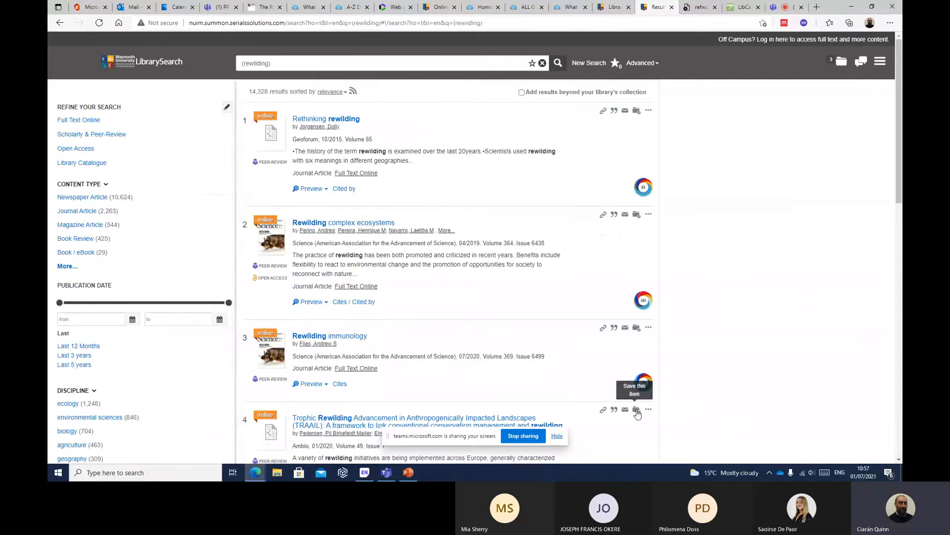
left_click(637, 412)
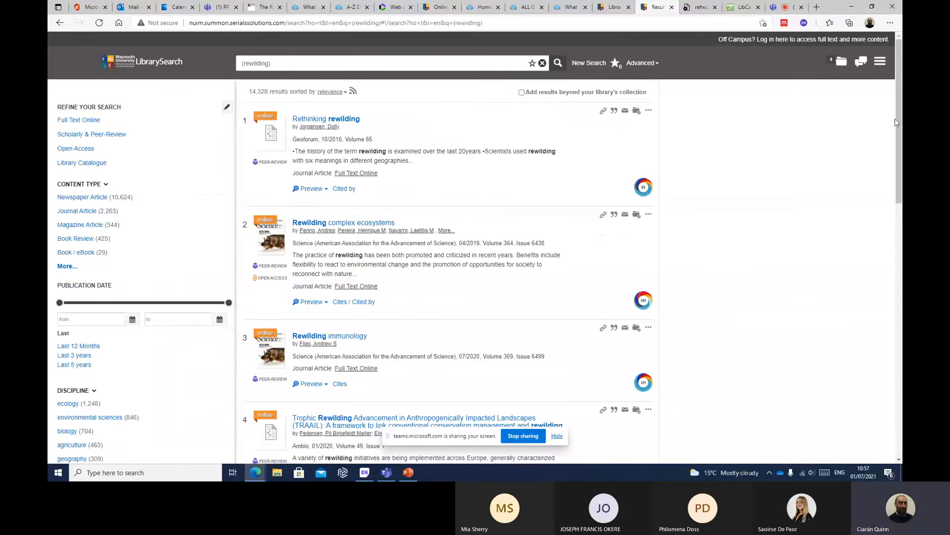
scroll(895, 118, "down", 2)
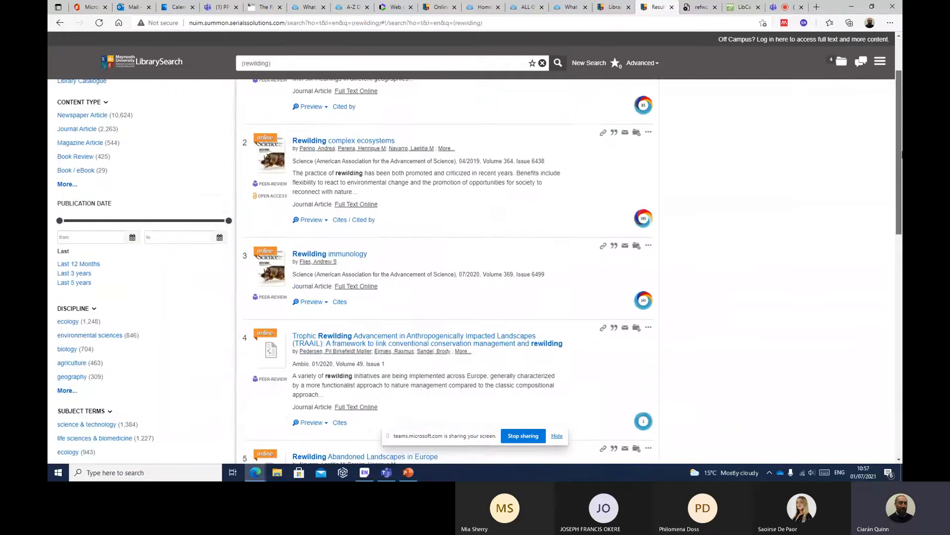
left_click(637, 448)
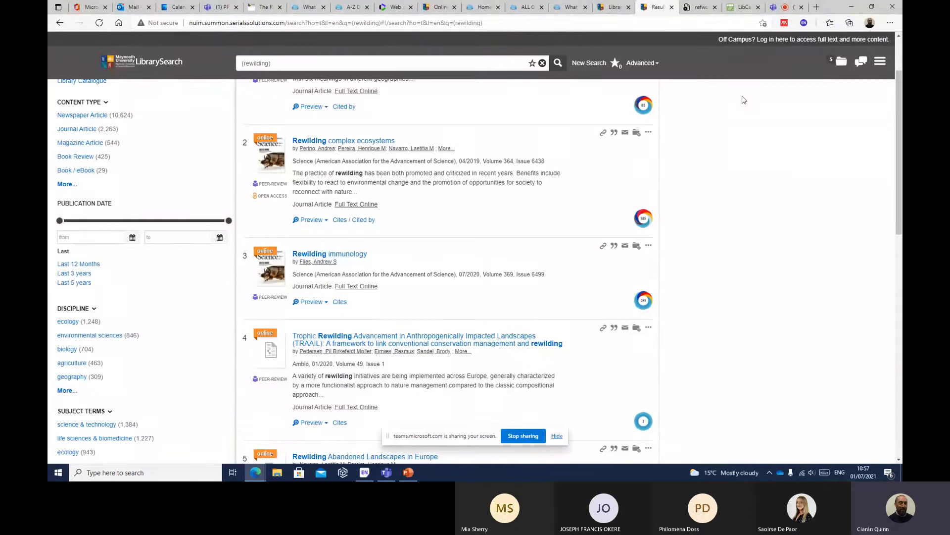
Open RefWorks' Last Imported list from the LibrarySearch folder icon, now showing five references
left_click(845, 67)
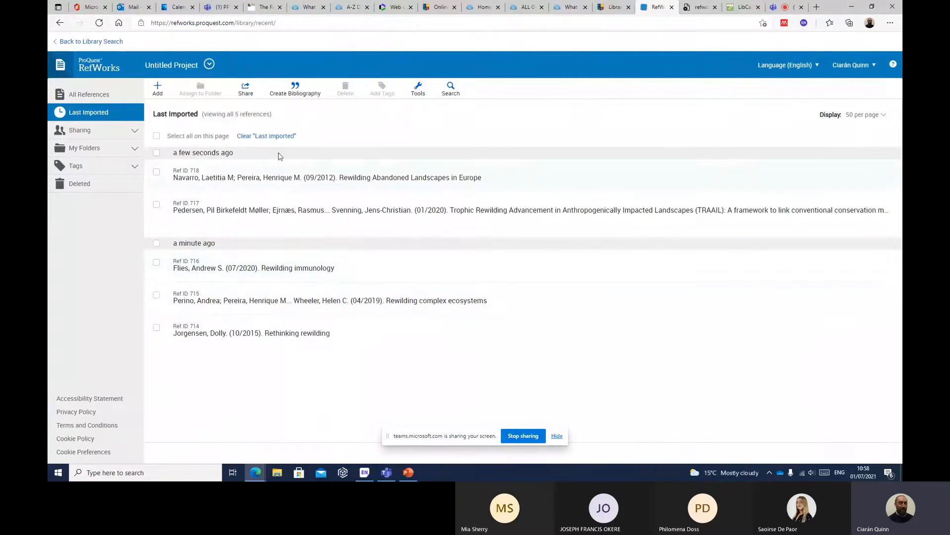
Return to the Teams presentation and advance two slides to the EndNote X9 (Desktop) slide
left_click(221, 7)
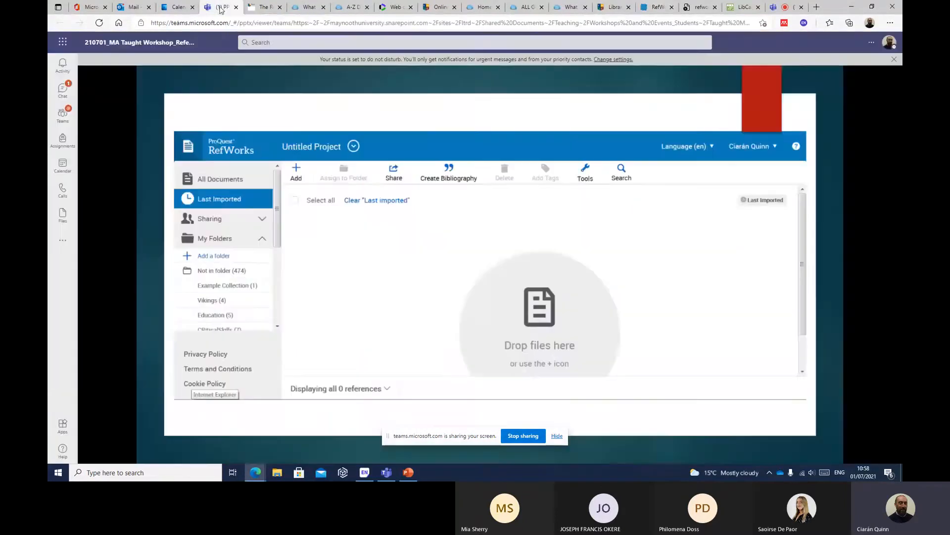
left_click(732, 288)
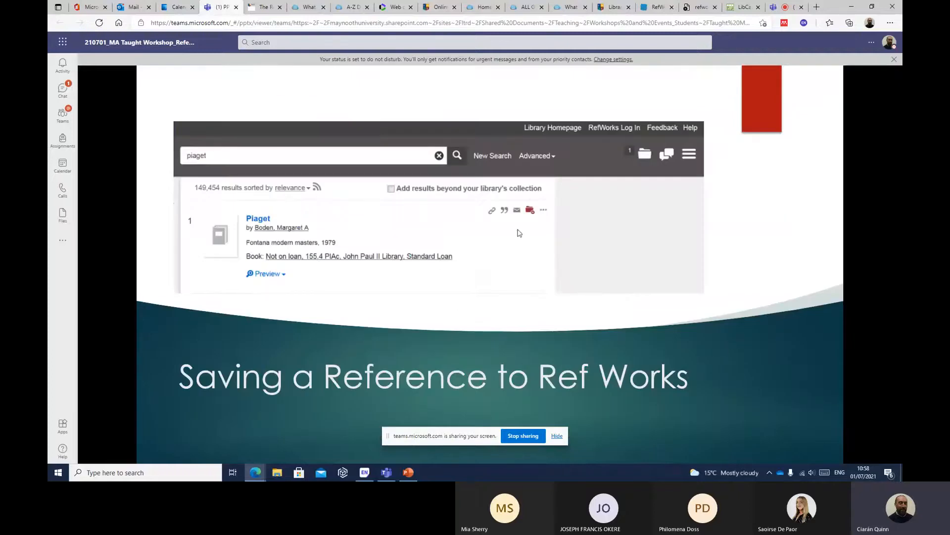
left_click(637, 218)
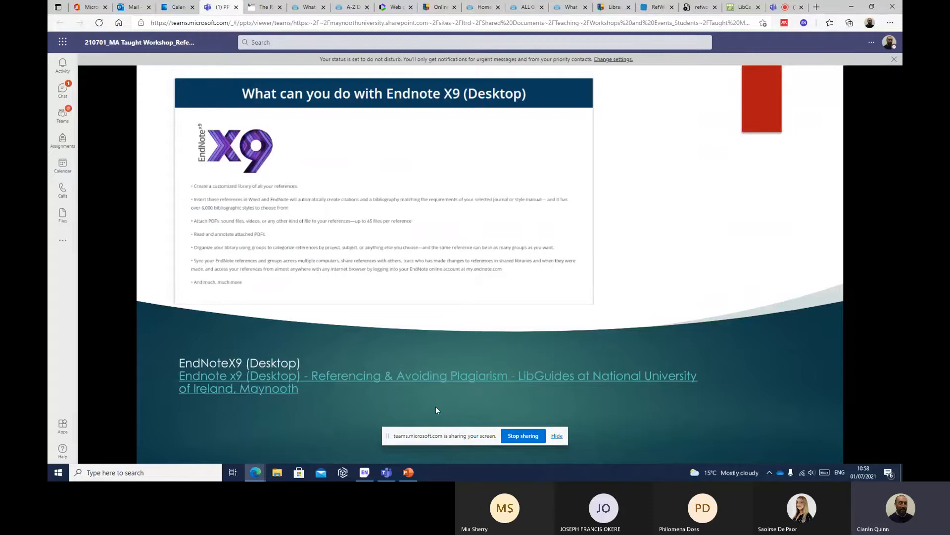
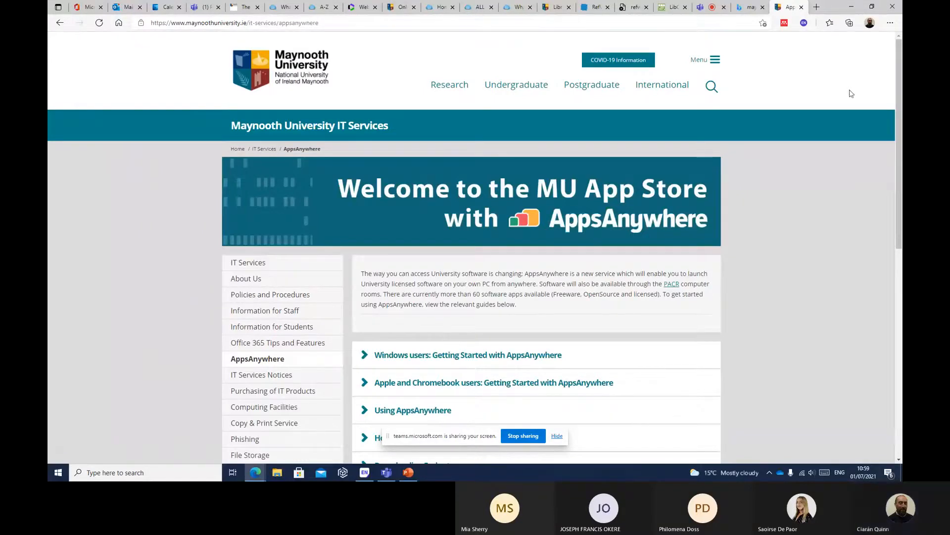
Expand the Windows guide, sign in to AppsAnywhere and let its launcher start
scroll(896, 79, "down", 3)
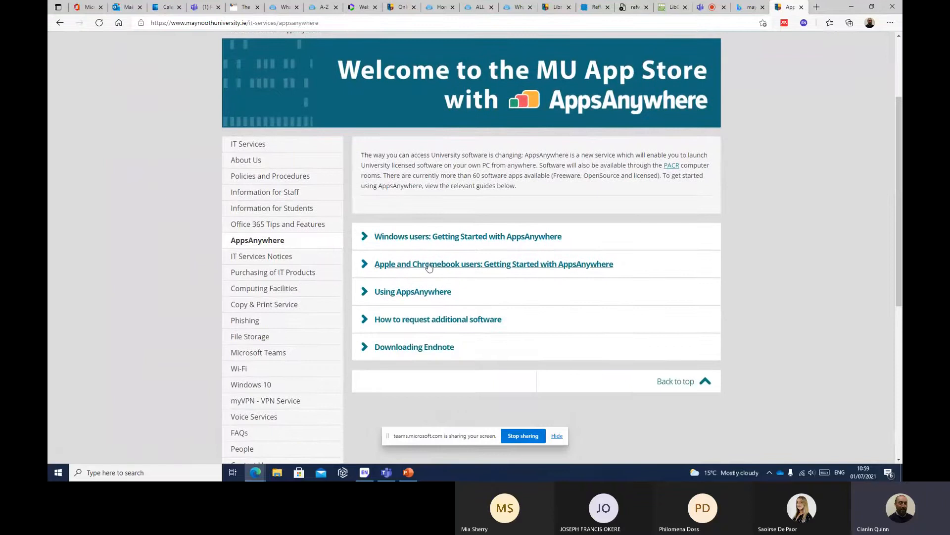
left_click(416, 237)
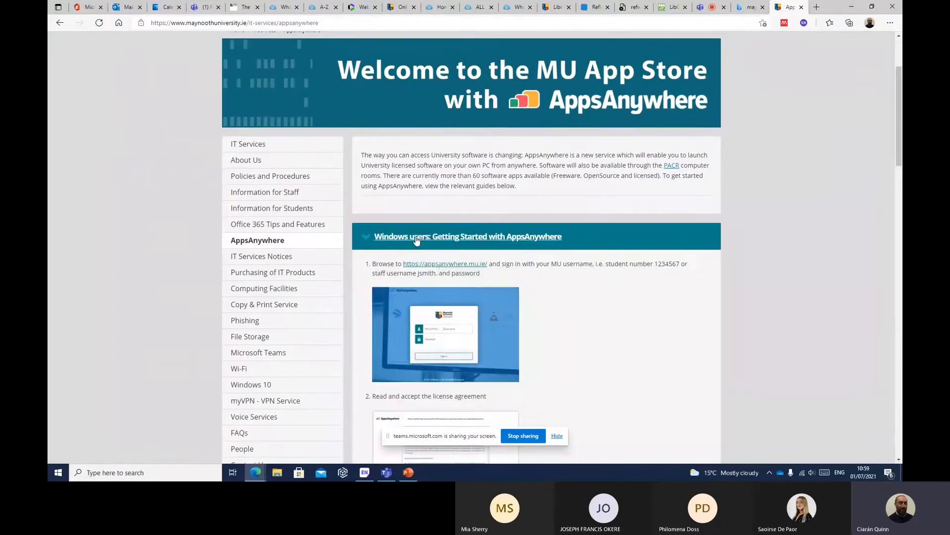
left_click(458, 267)
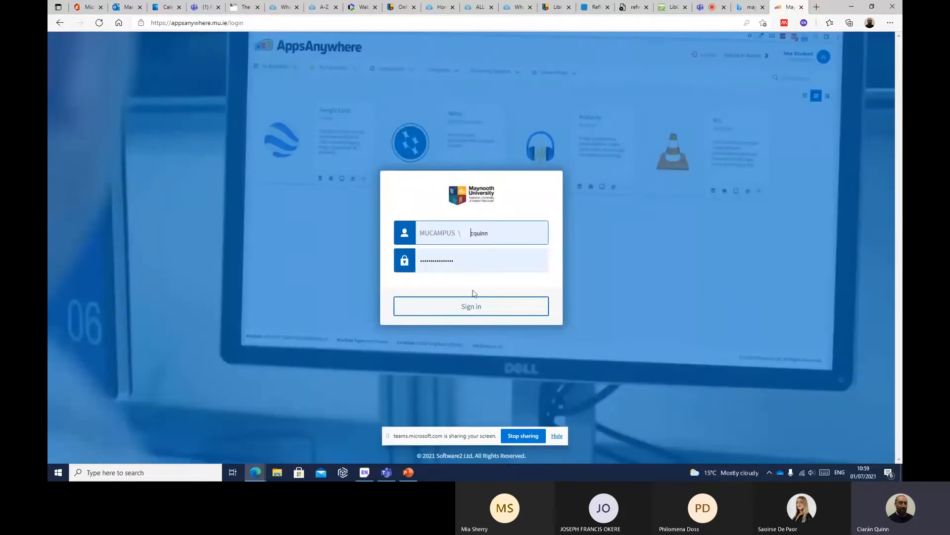
left_click(474, 308)
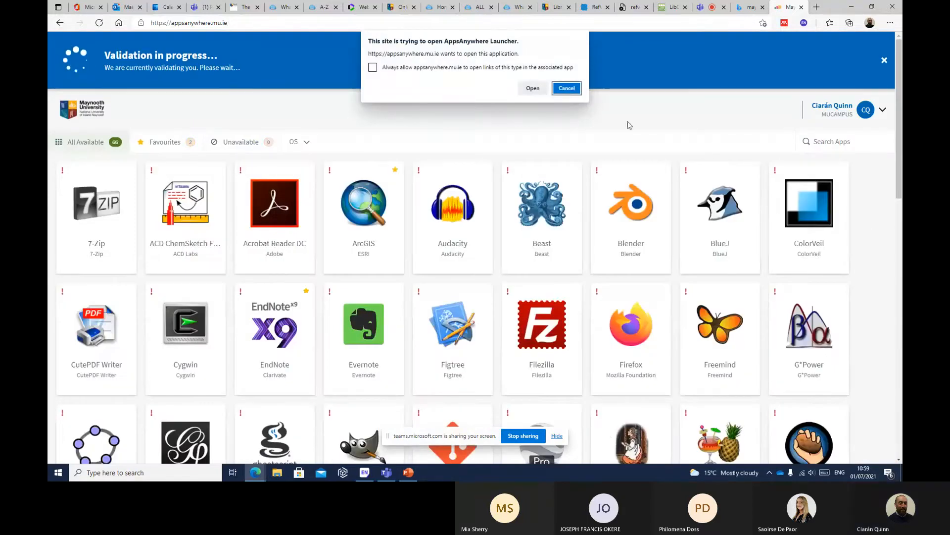
left_click(532, 88)
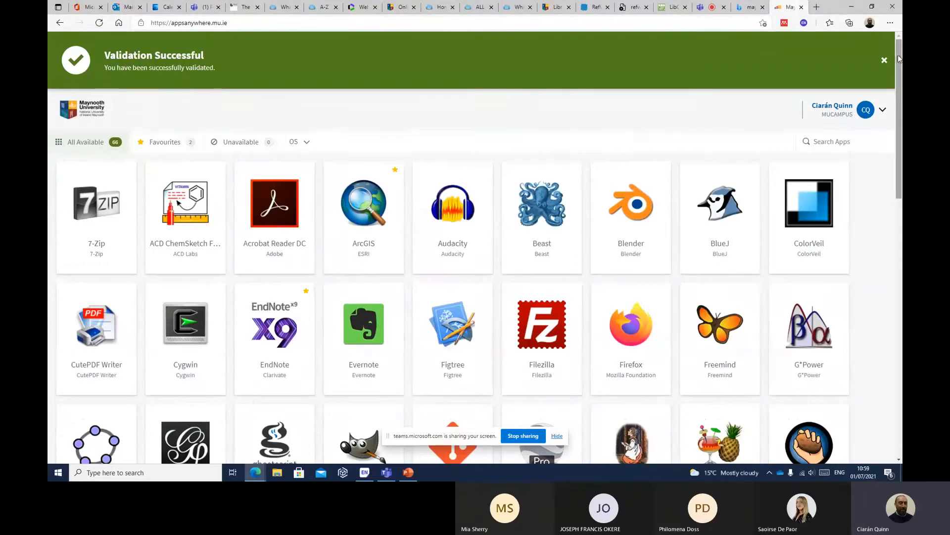
Show EndNote's other launch and download options, then move to the Web of Science page
mouse_move(899, 59)
left_mouse_down()
mouse_move(899, 317)
mouse_move(899, 58)
left_mouse_up()
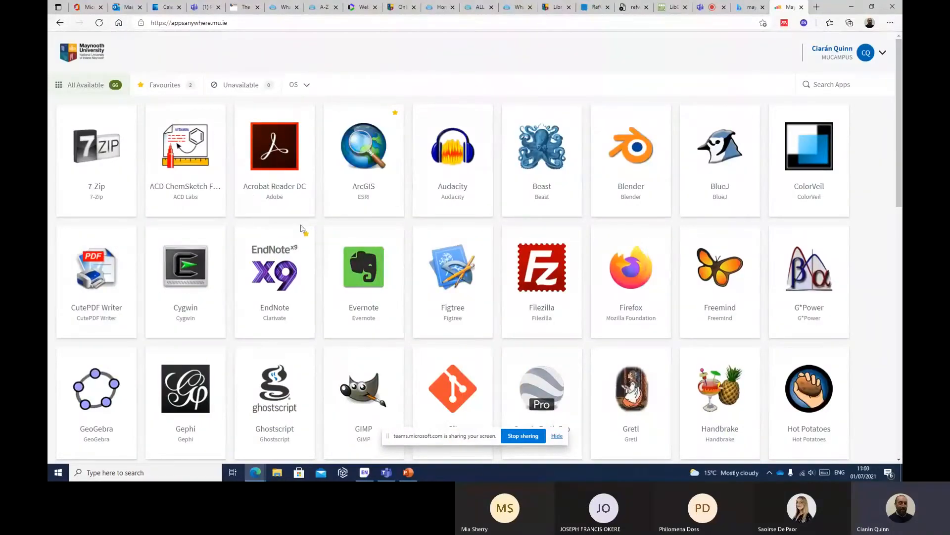
mouse_move(277, 234)
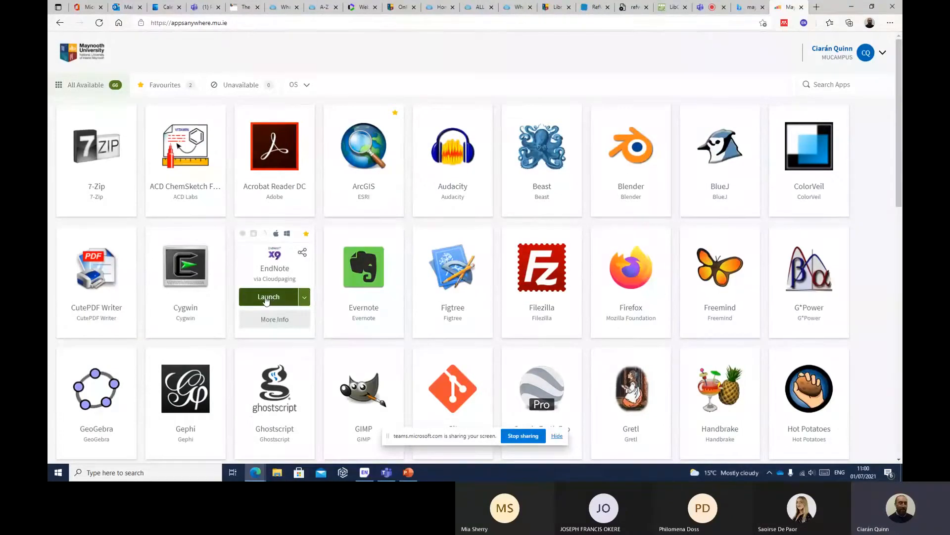
left_click(304, 297)
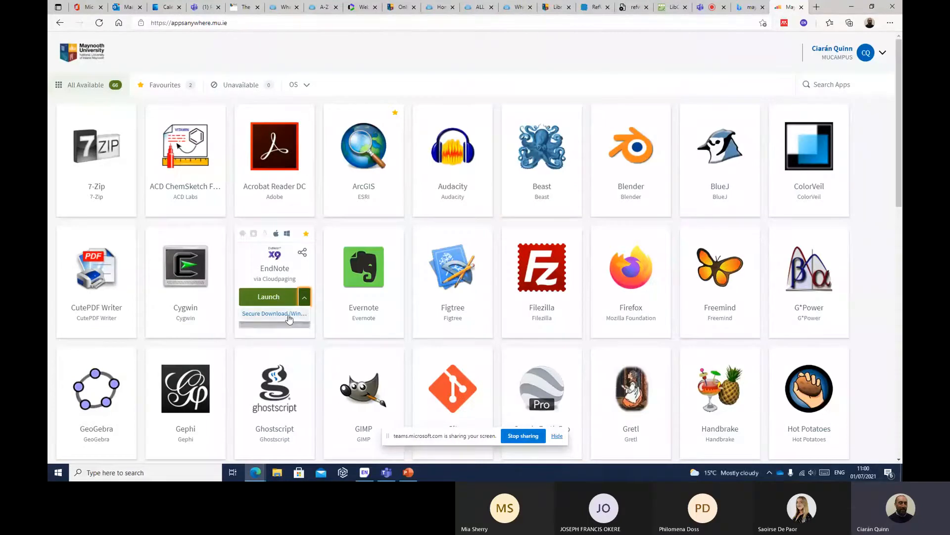
left_click(358, 6)
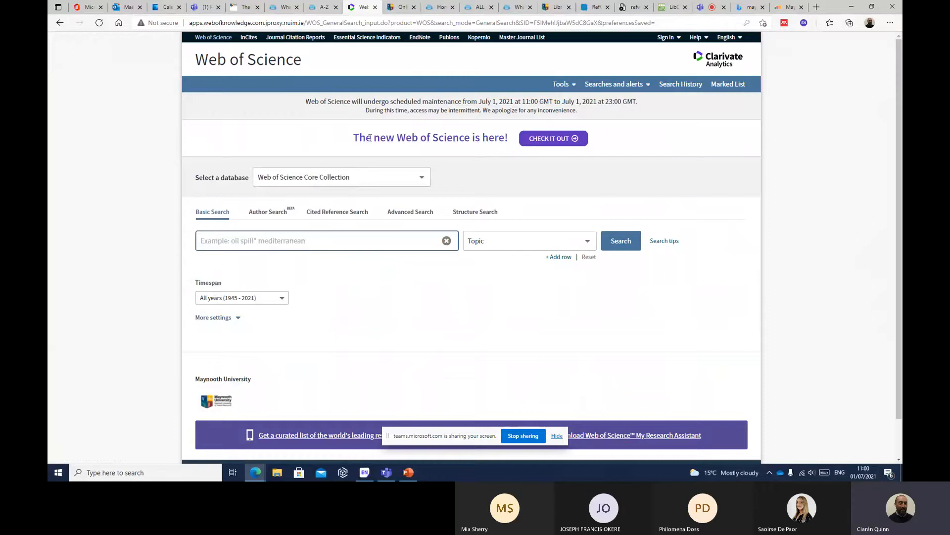
Open EndNote online from the Web of Science top bar and submit the sign-in
left_click(324, 9)
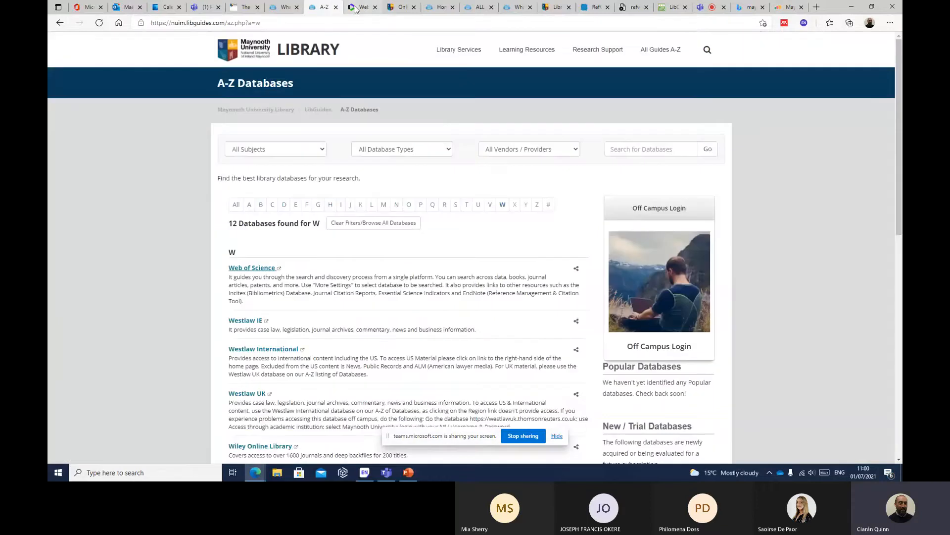
left_click(359, 7)
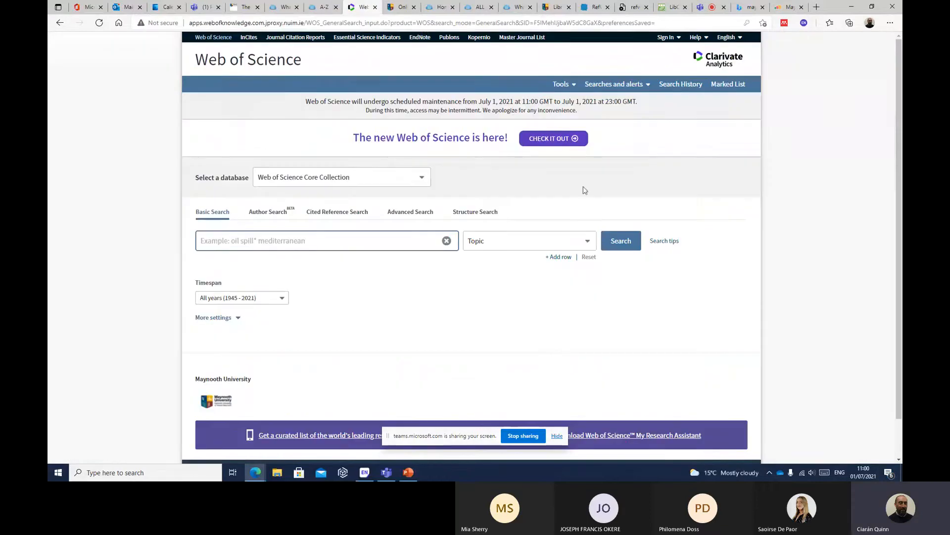
left_click(420, 38)
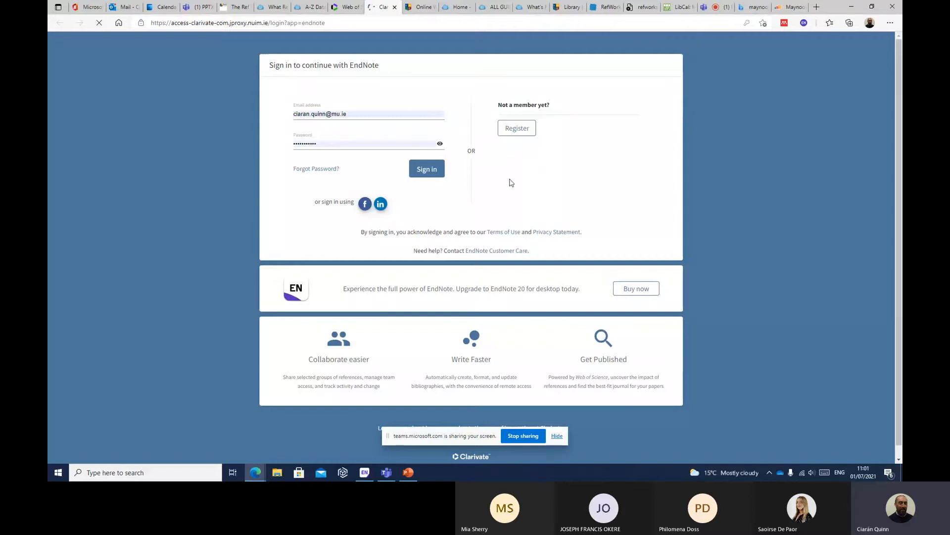
left_click(424, 170)
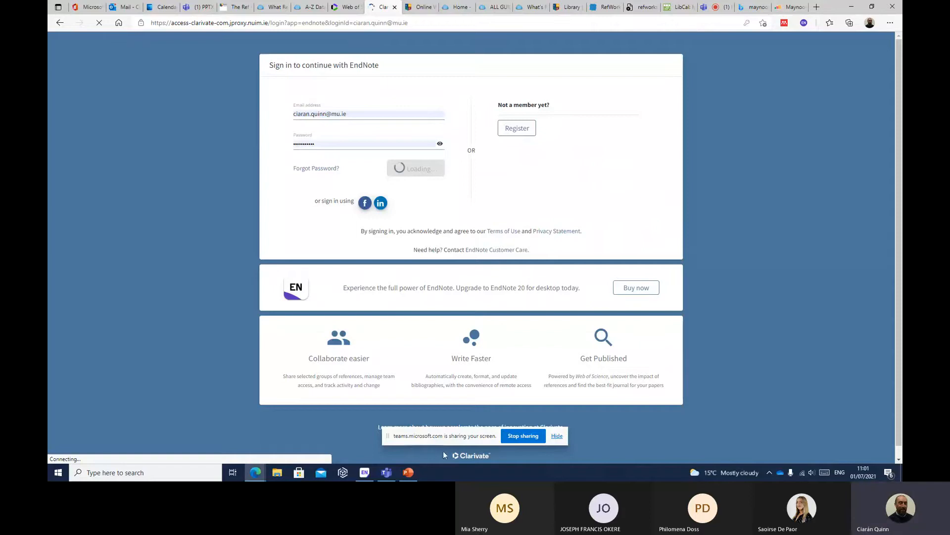
Bring the EndNoteTrainingLibrary2021 window forward, starting and then cancelling a new reference library
mouse_move(364, 471)
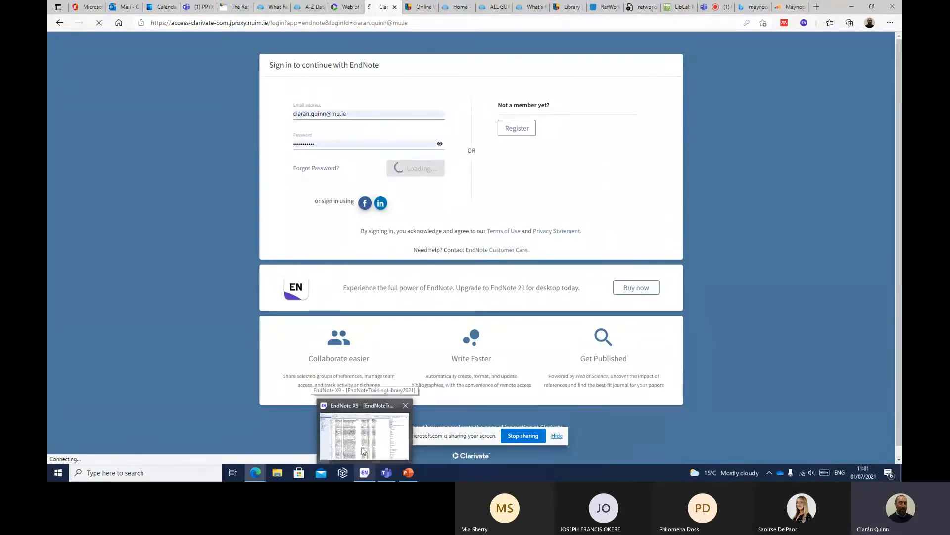
left_click(363, 450)
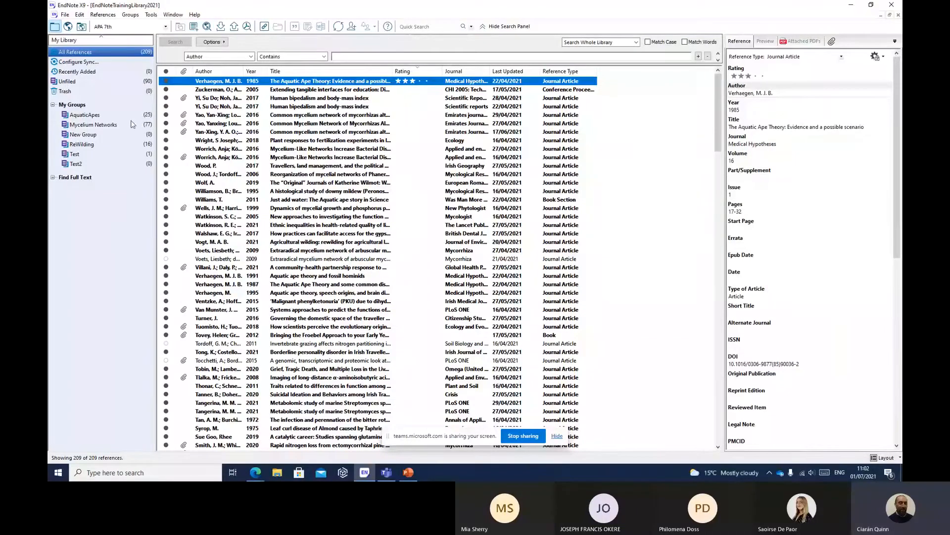
left_click(65, 15)
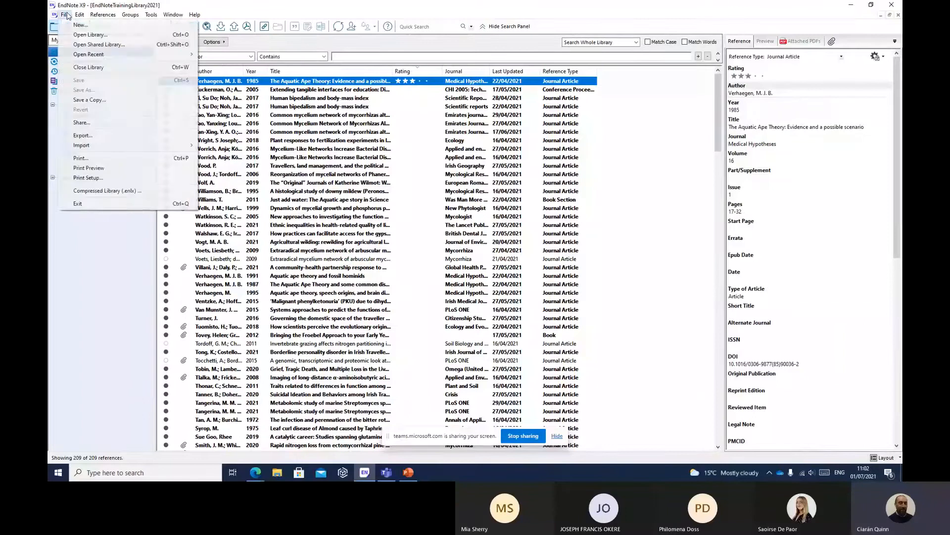
mouse_move(79, 15)
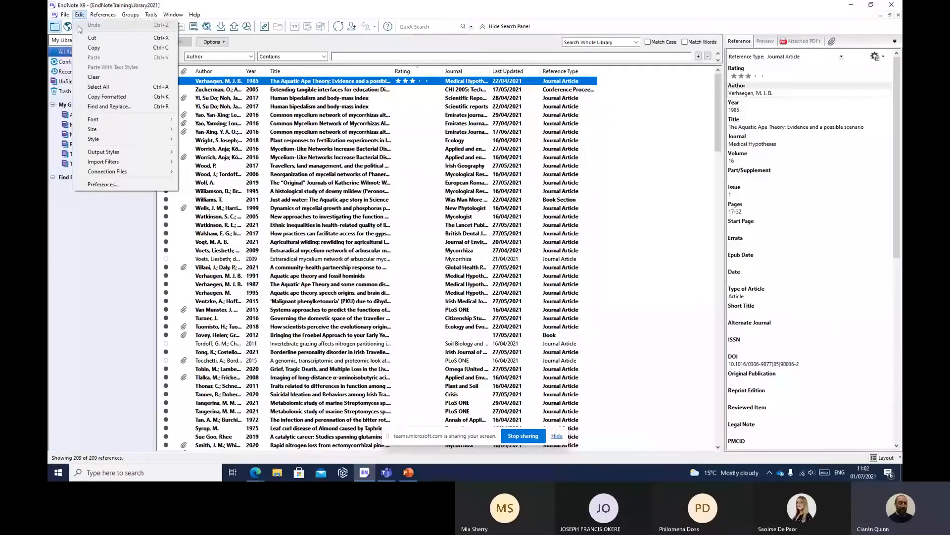
left_click(79, 25)
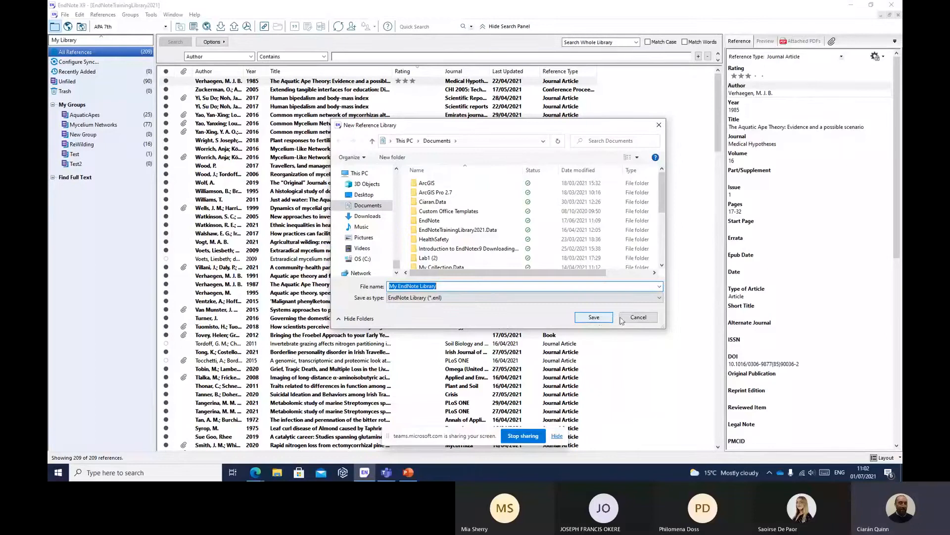
left_click(638, 317)
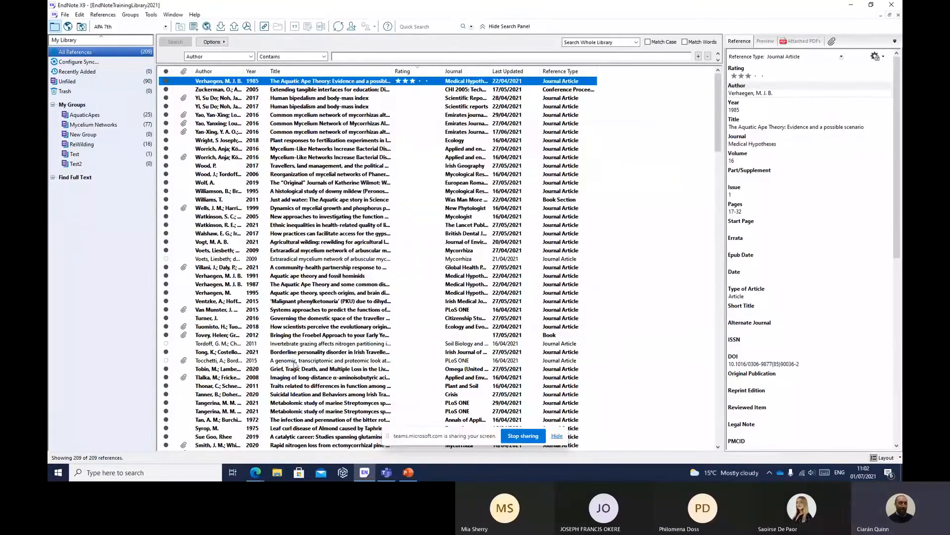
left_click(65, 14)
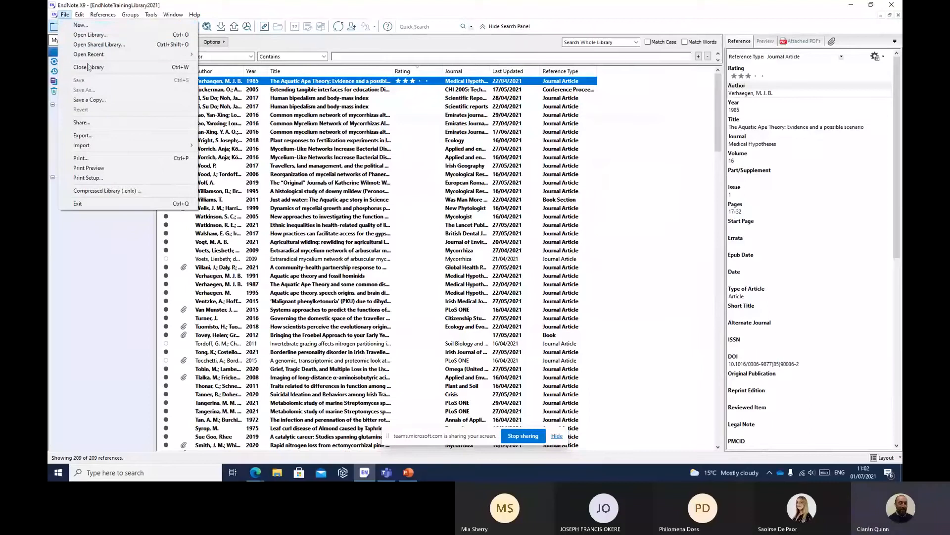
Create a new blank Journal Article reference from the References menu
mouse_move(97, 147)
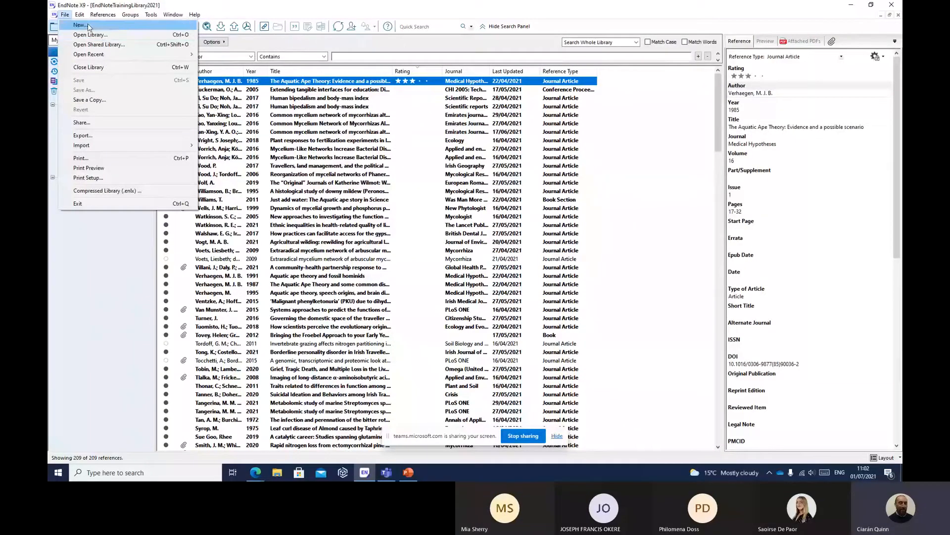
mouse_move(82, 16)
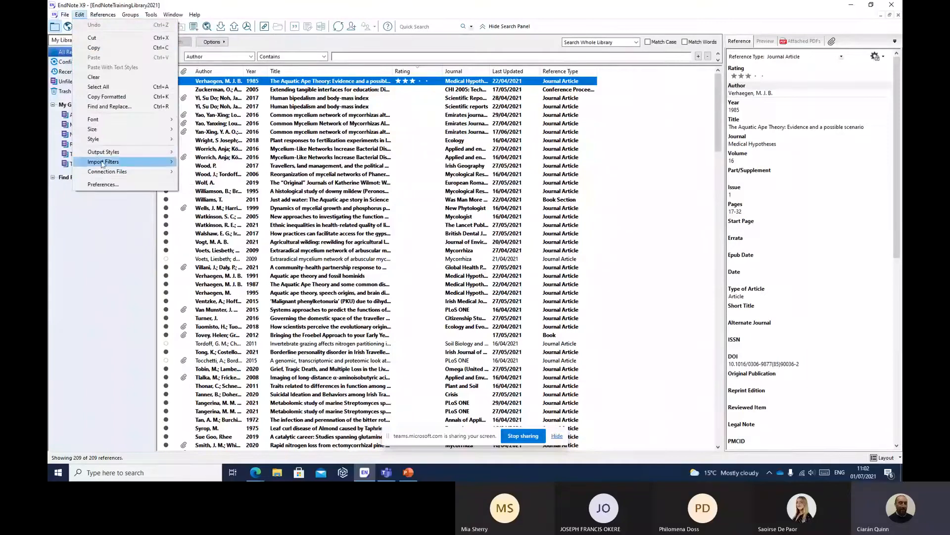
mouse_move(103, 163)
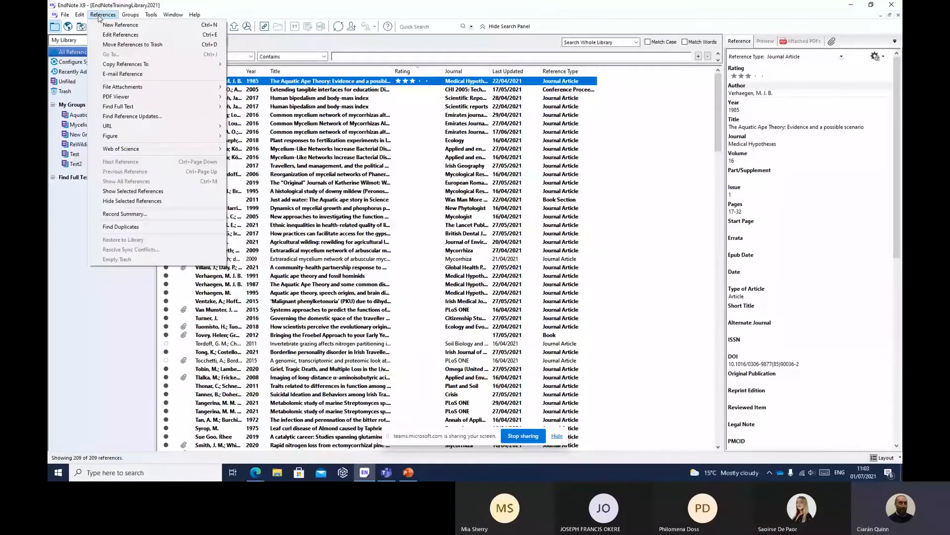
left_click(120, 24)
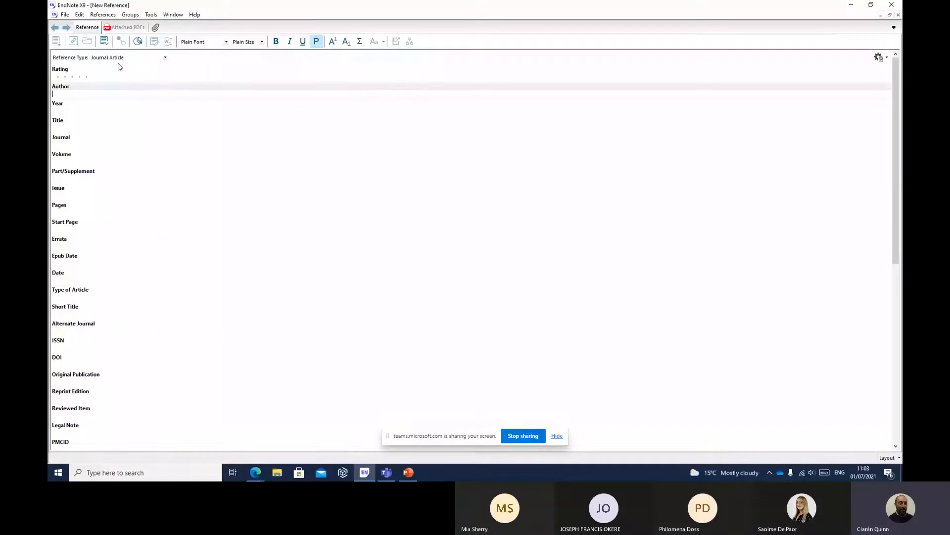
Change the reference type through Film or Broadcast and Personal Communication, ending on Interview
left_click(119, 58)
left_click(121, 99)
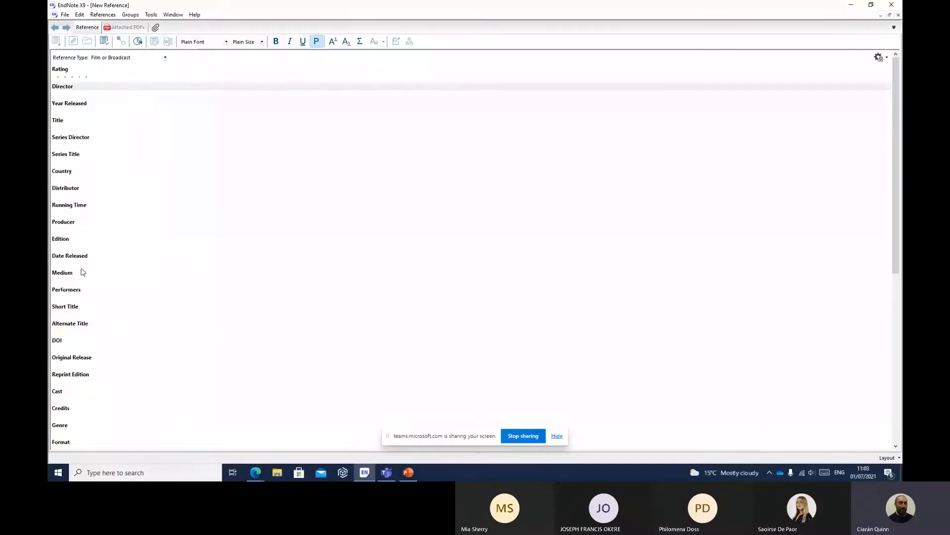
left_click(166, 58)
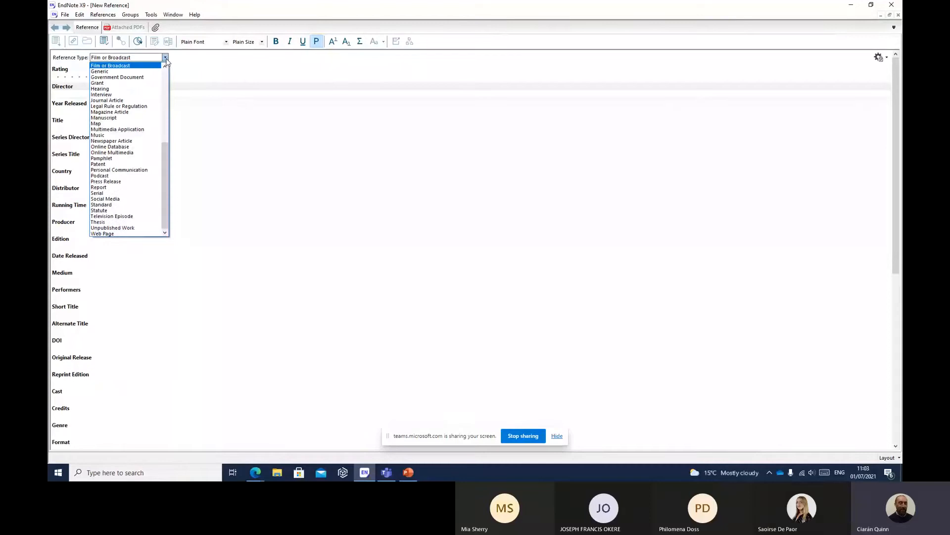
left_click(129, 170)
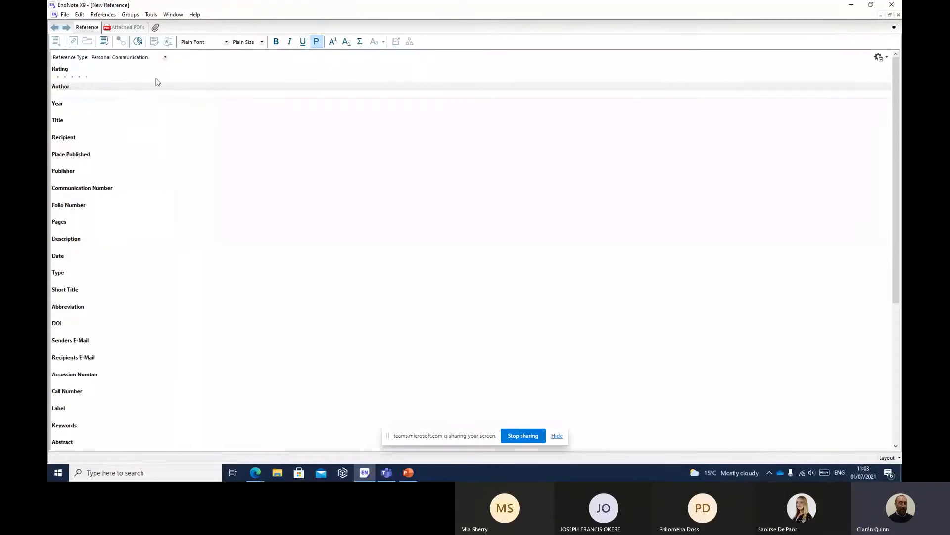
left_click(165, 58)
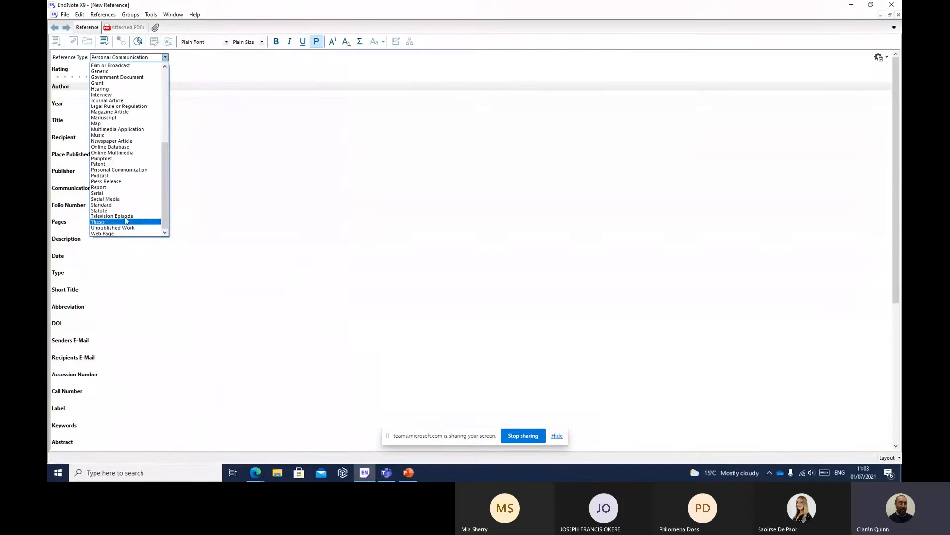
left_click(122, 95)
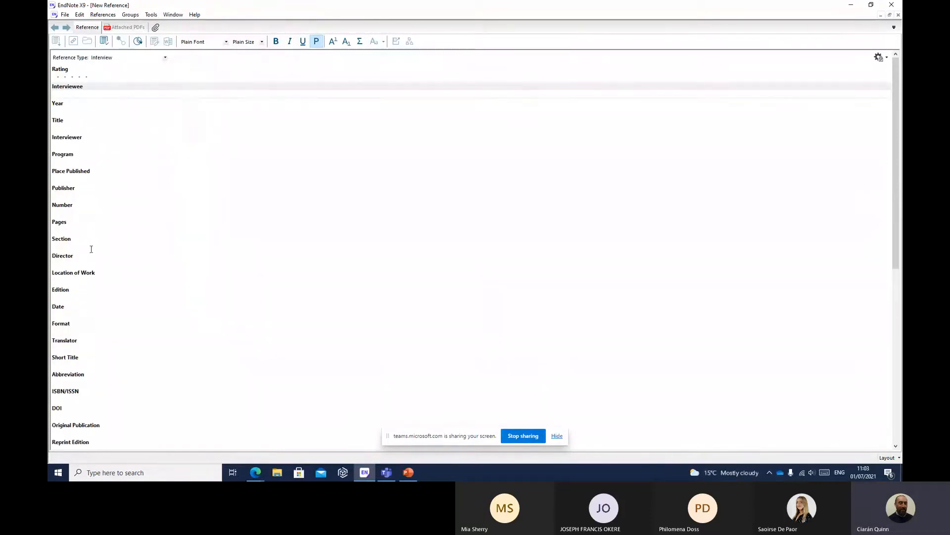
Look at the Research Notes field, then close the reference without saving
scroll(889, 181, "down", 1)
left_click_drag(889, 181, 886, 282)
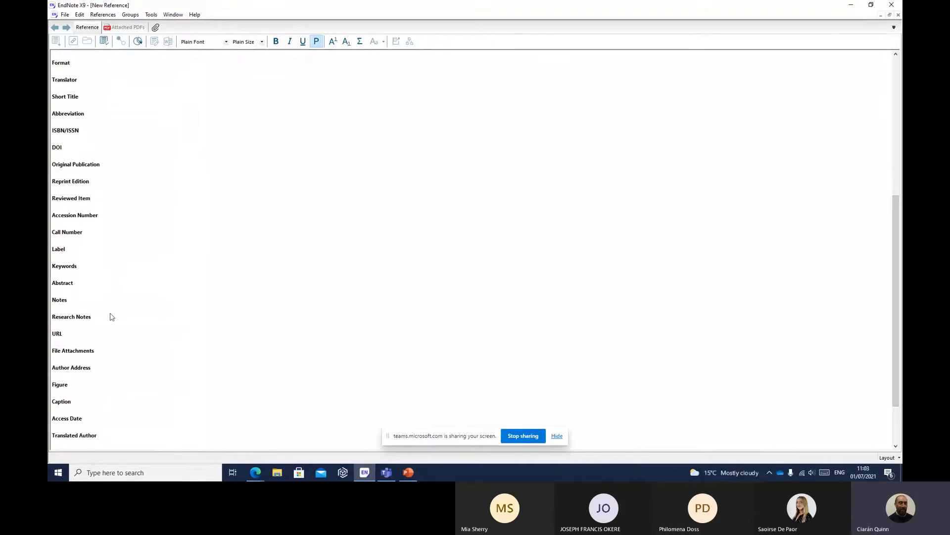
left_click(86, 321)
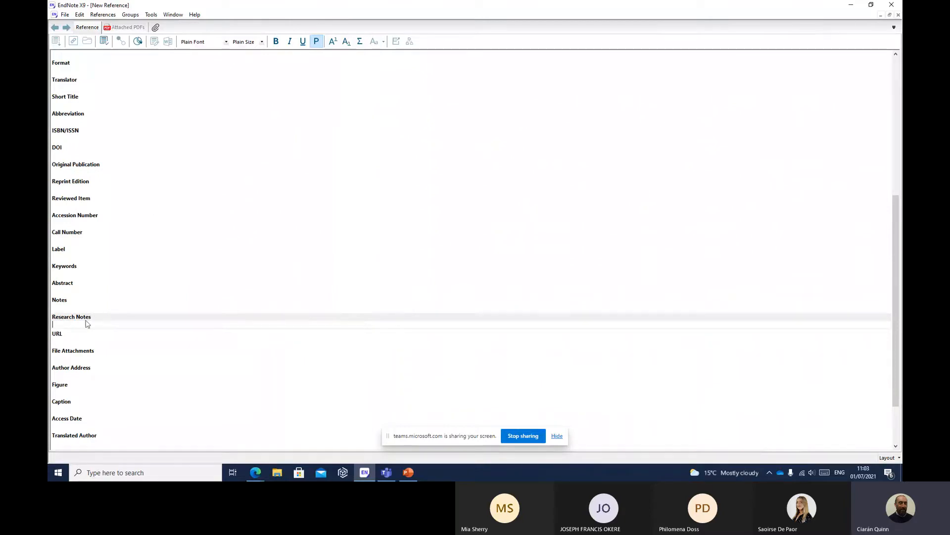
left_click_drag(894, 213, 895, 75)
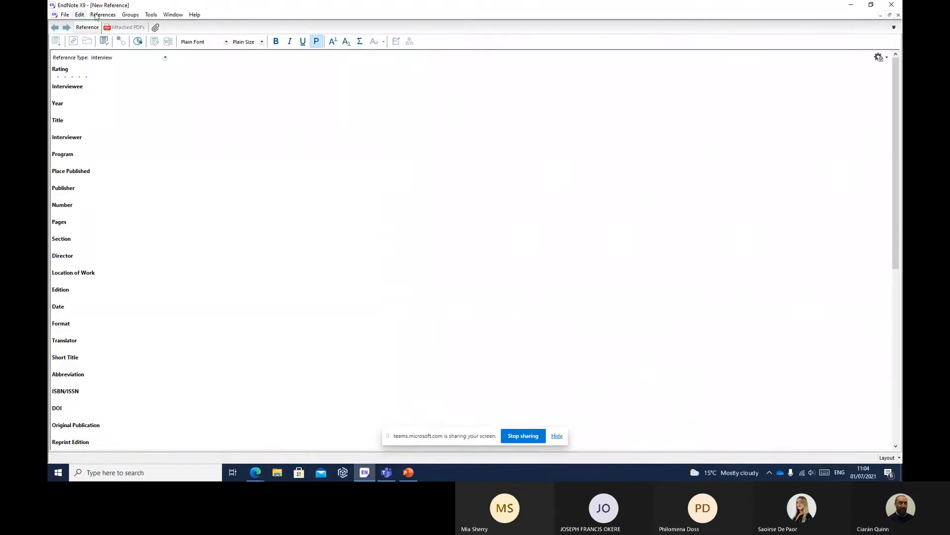
left_click(898, 14)
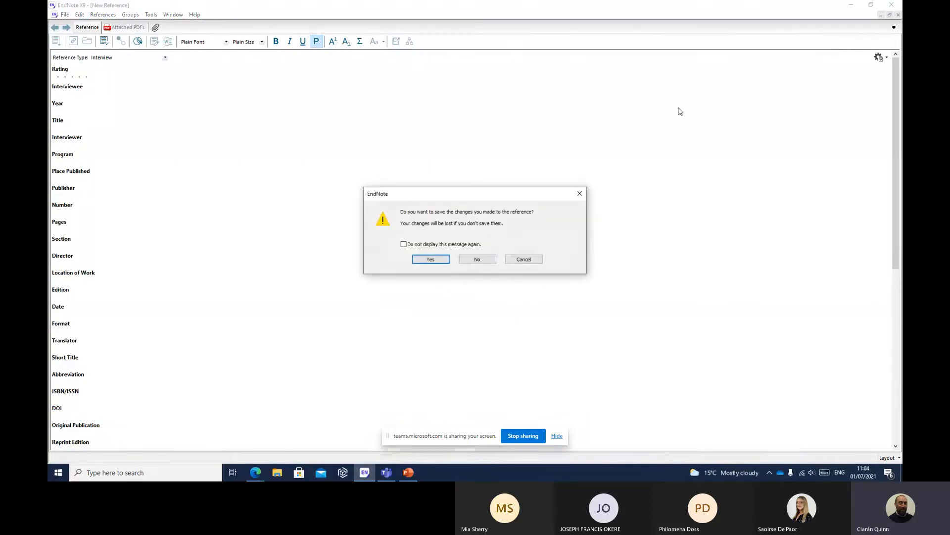
left_click(475, 259)
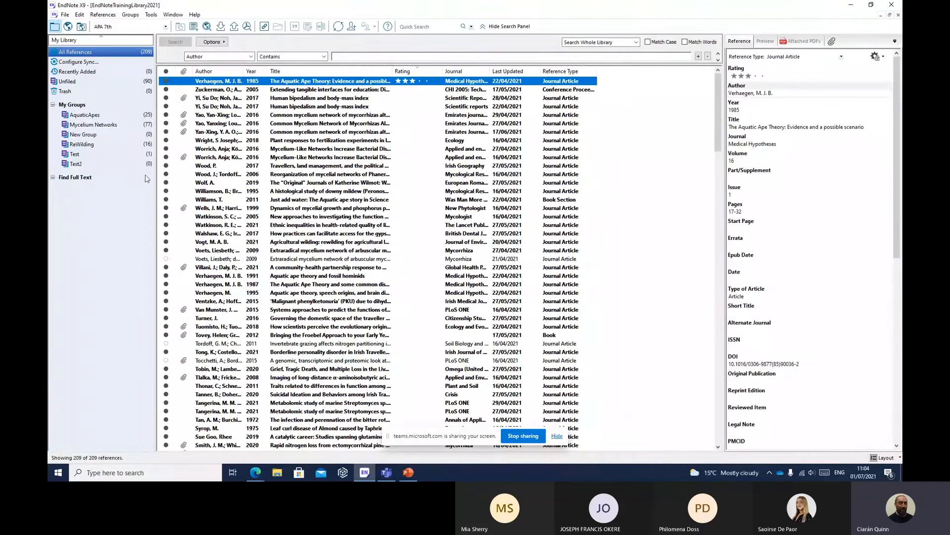
left_click(103, 15)
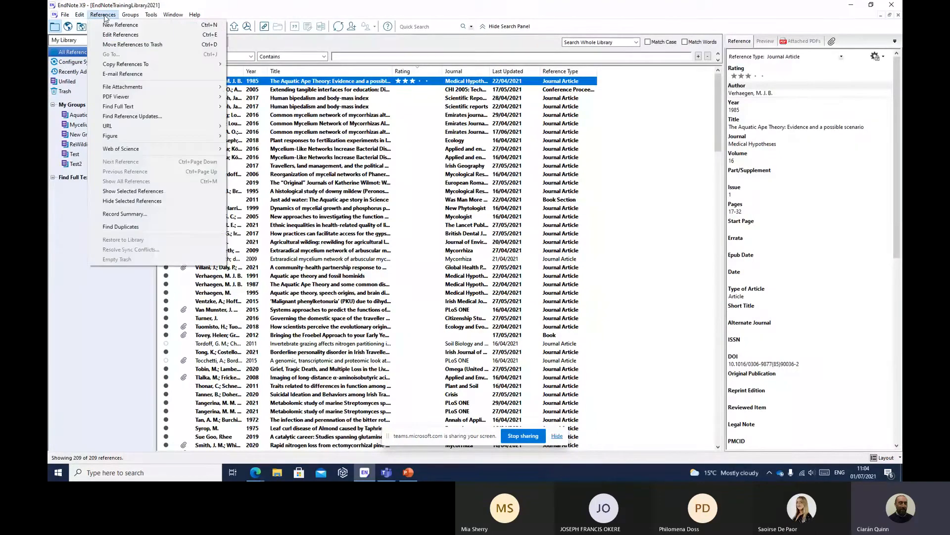
mouse_move(128, 17)
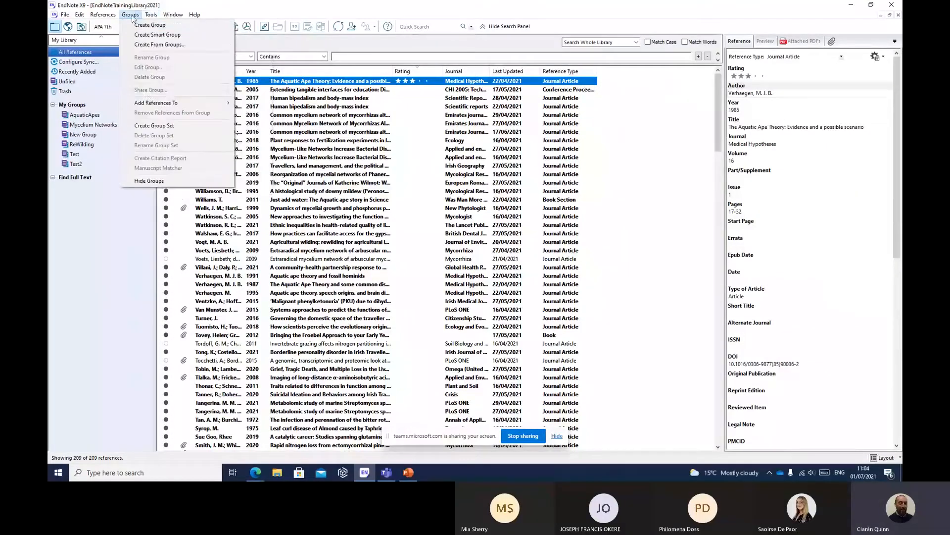
mouse_move(153, 103)
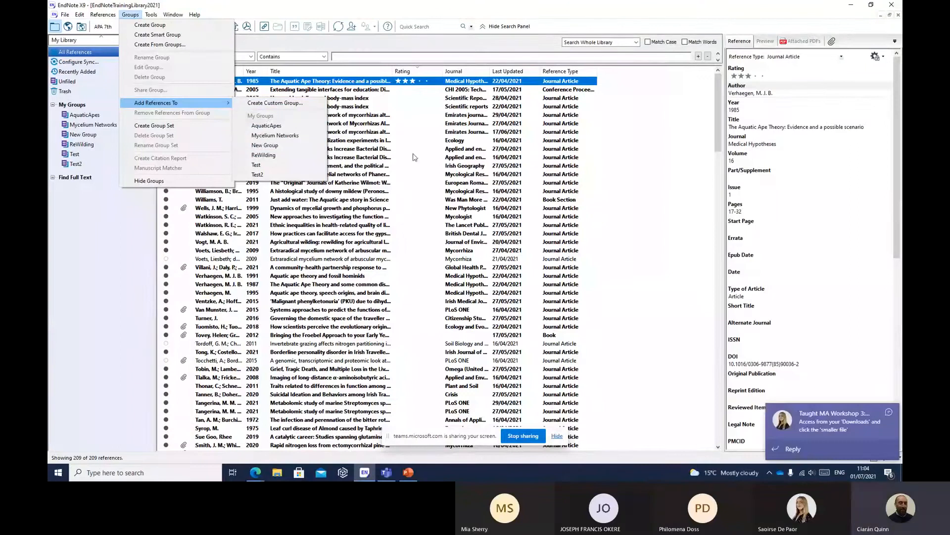
left_click(649, 158)
left_click(649, 158)
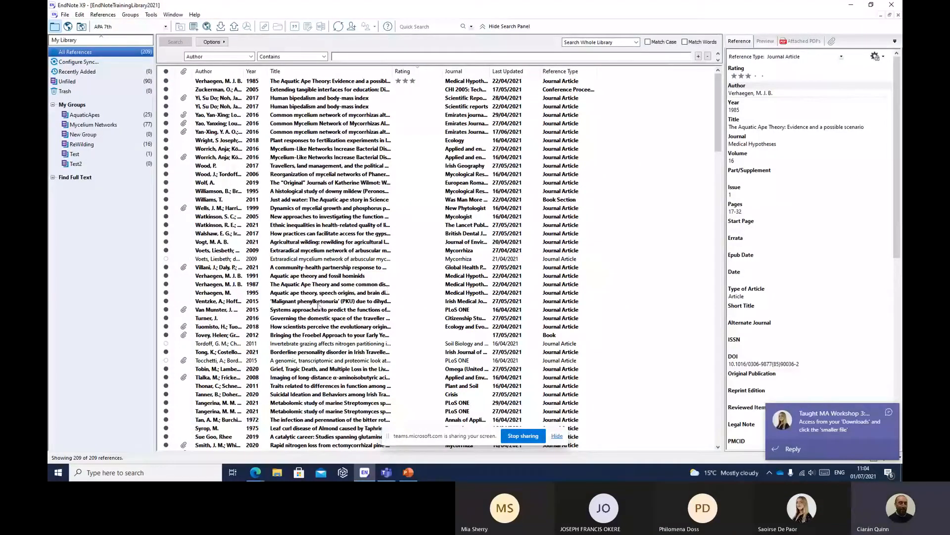
right_click(286, 140)
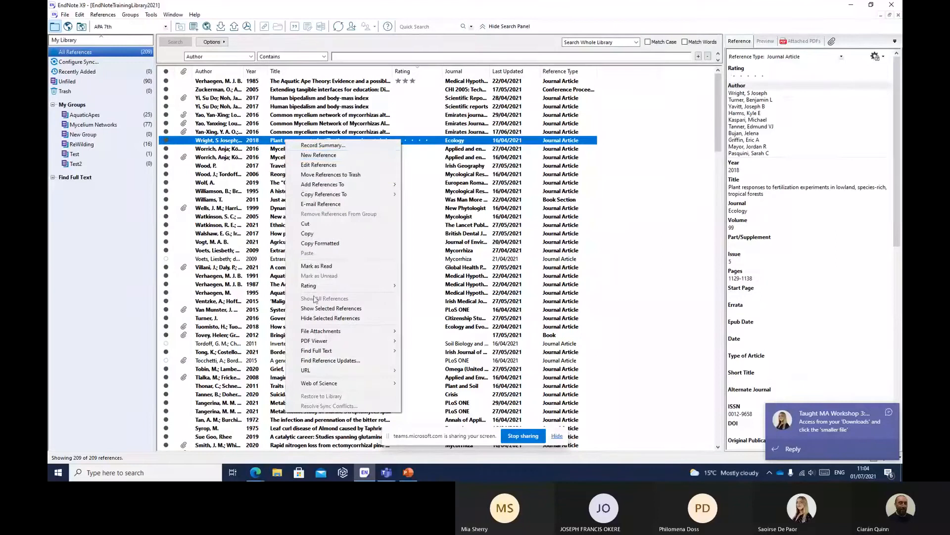
mouse_move(326, 330)
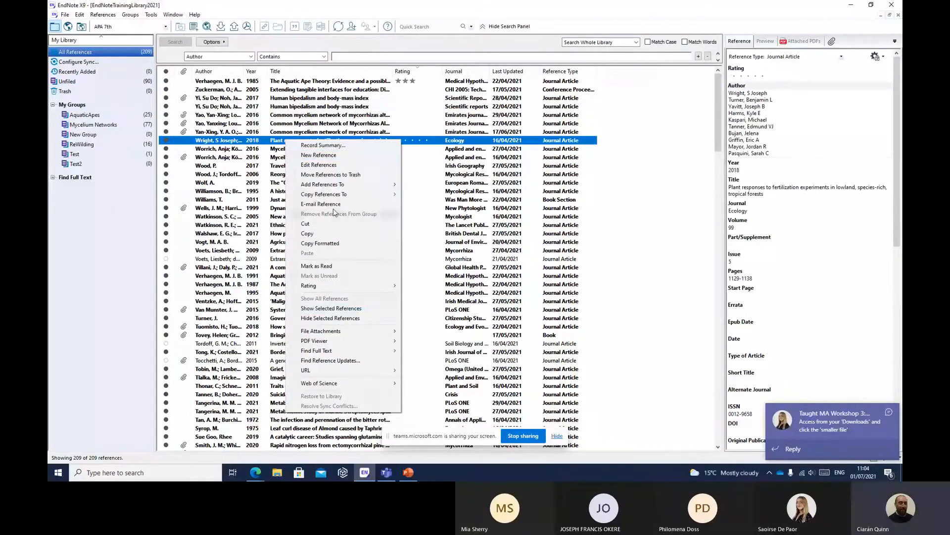
mouse_move(337, 187)
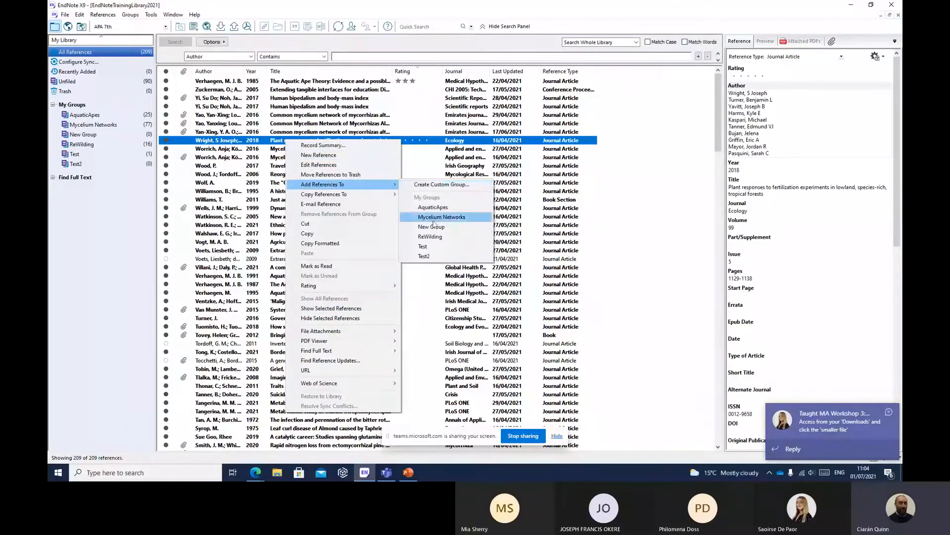
left_click(114, 230)
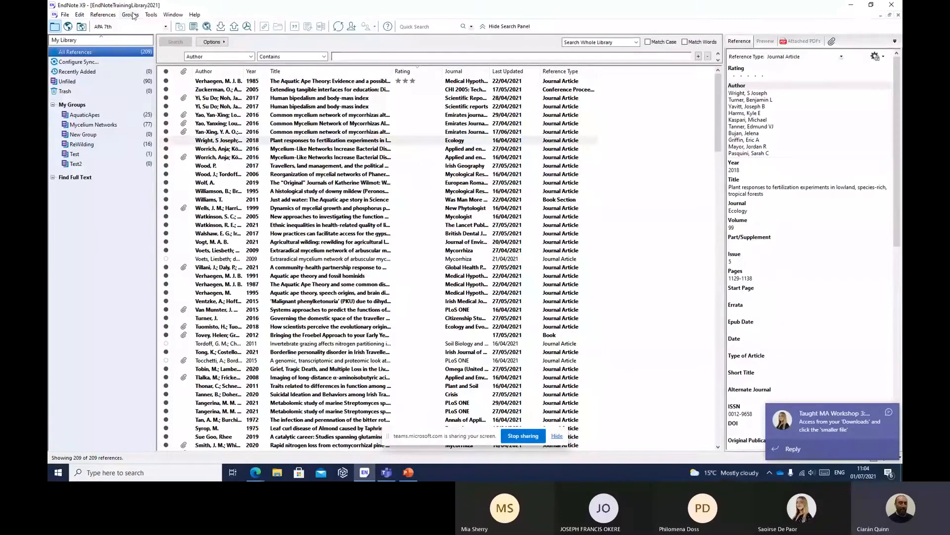
left_click(148, 15)
mouse_move(168, 15)
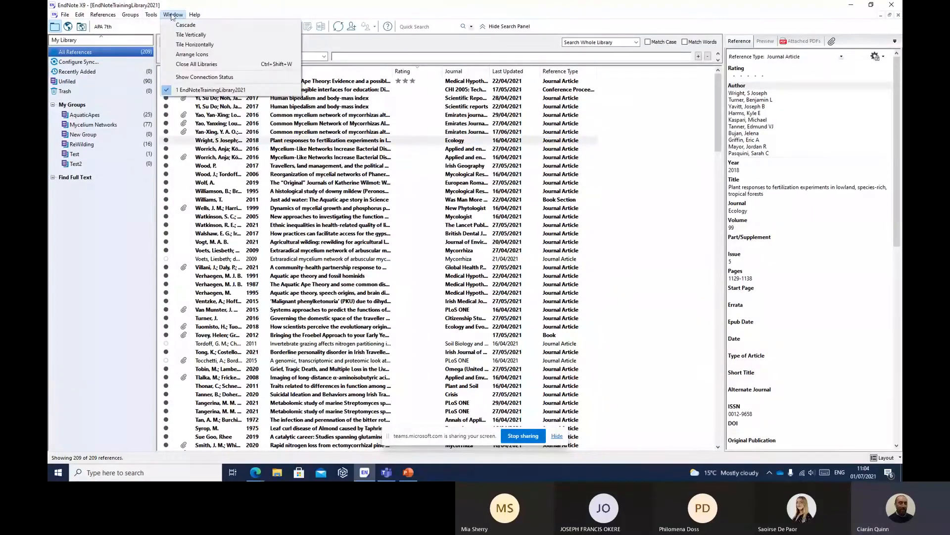
mouse_move(97, 17)
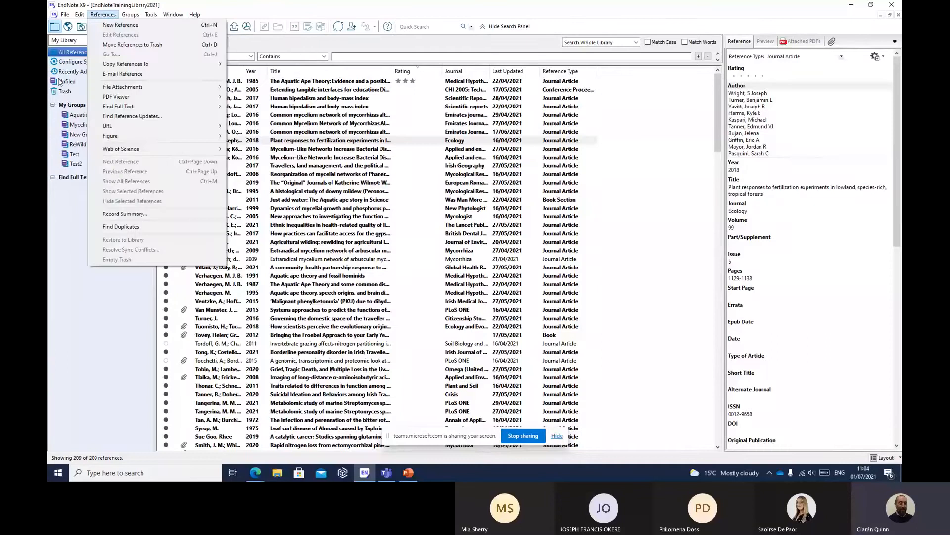
left_click(261, 4)
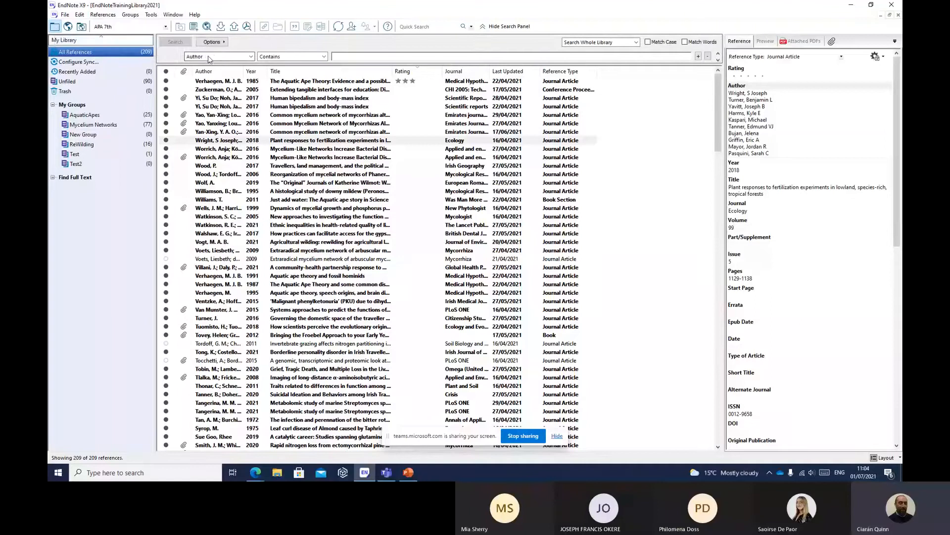
left_click(361, 56)
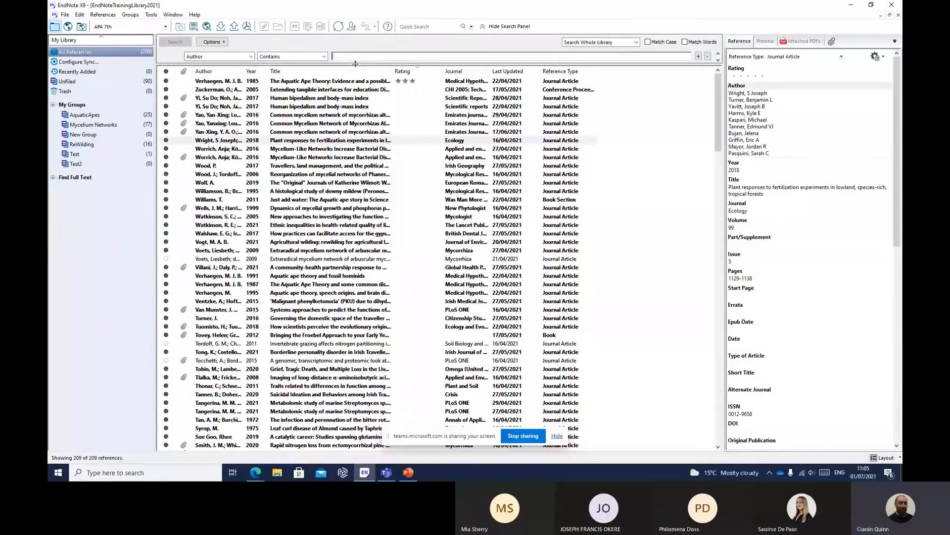
left_click(68, 27)
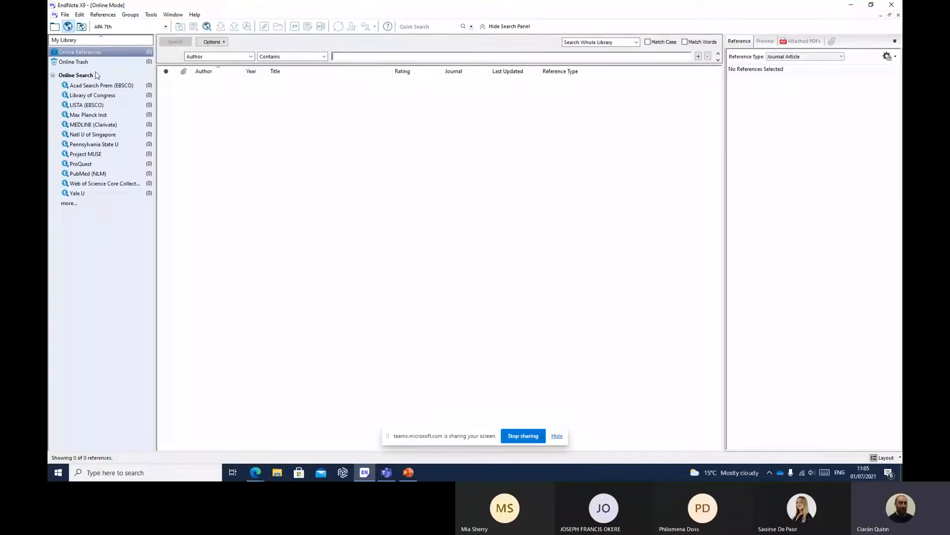
left_click(82, 27)
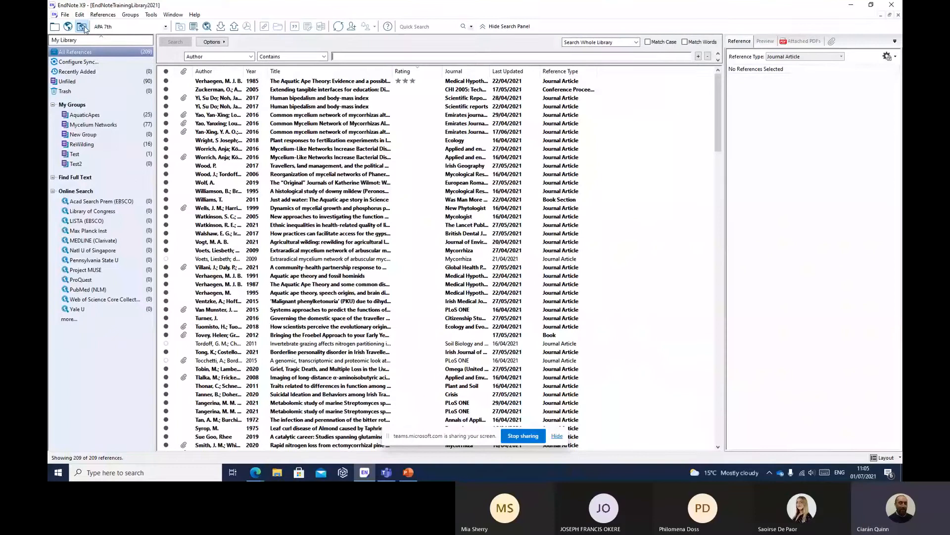
left_click(55, 27)
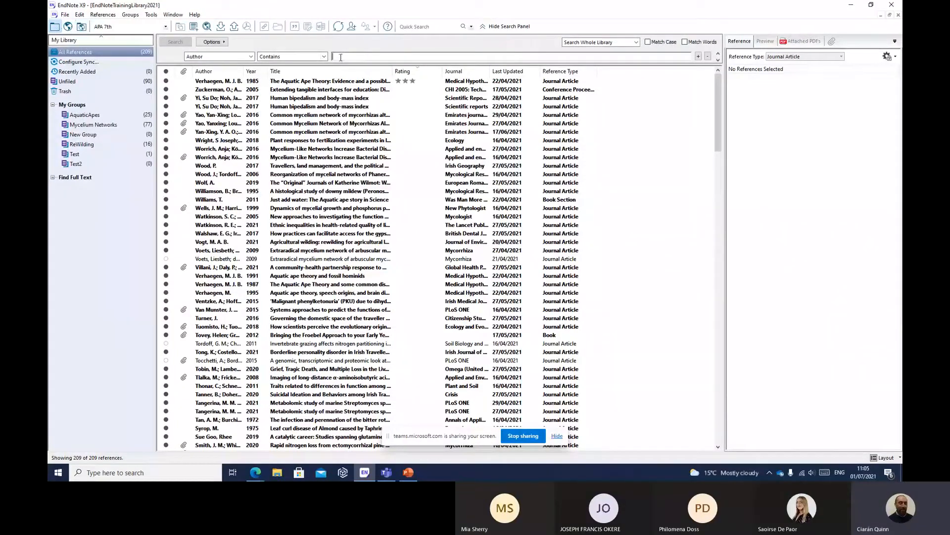
left_click(166, 26)
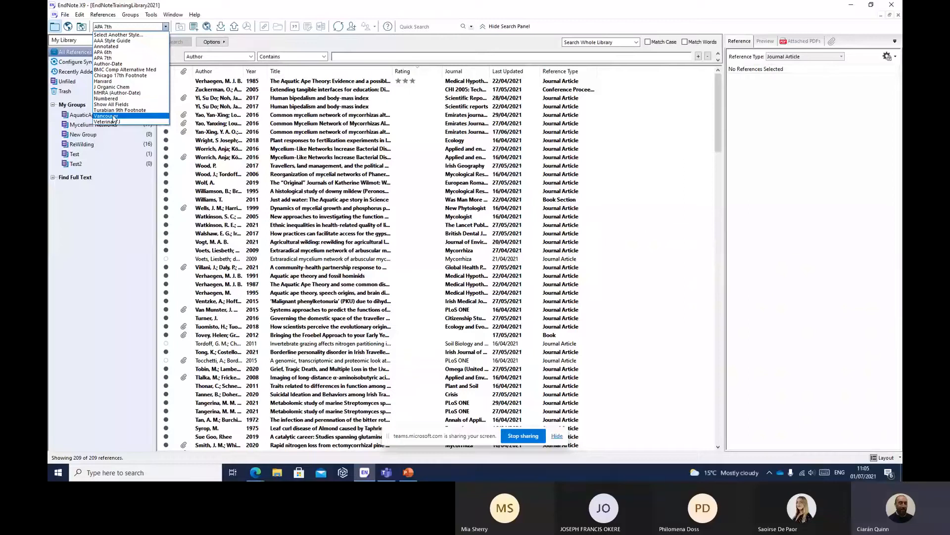
left_click(624, 178)
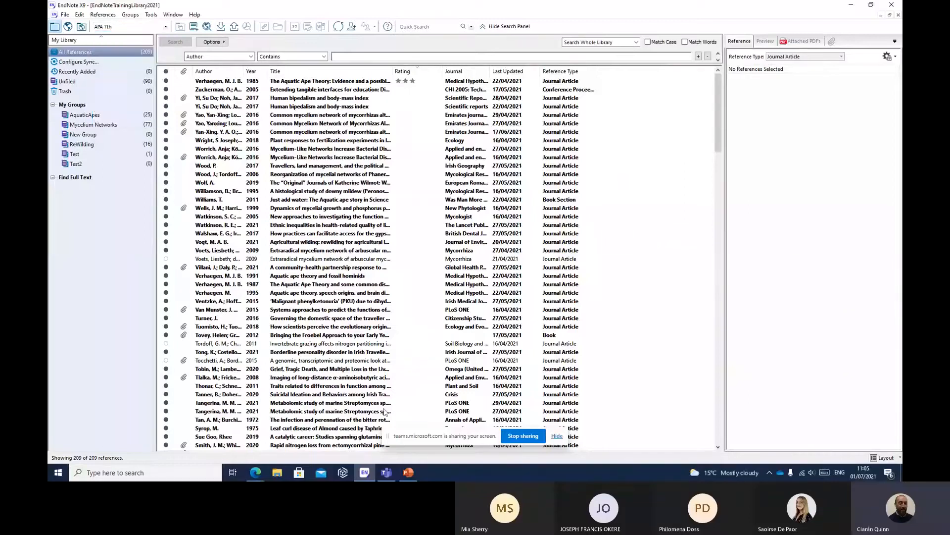
left_click(255, 472)
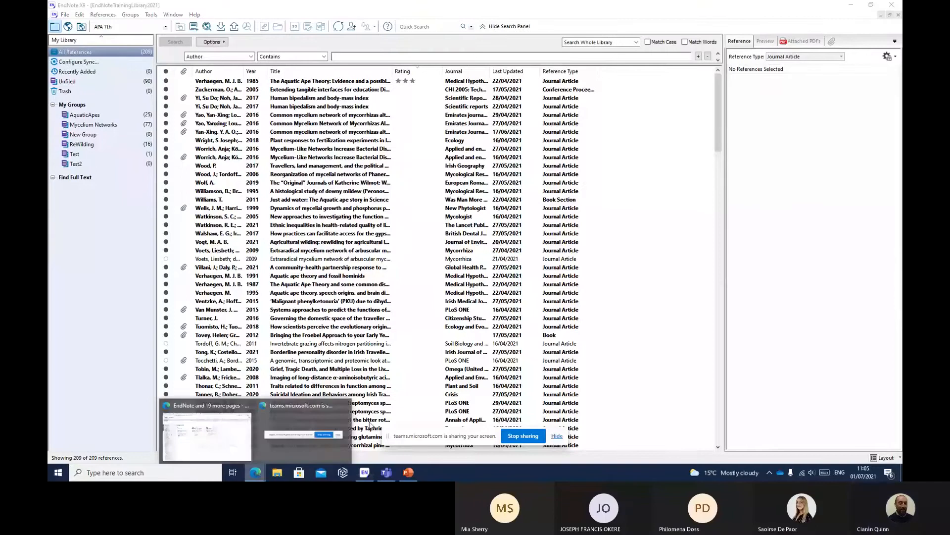
Search Bing for 'clarivate styles' in a new tab and open endnote.com's Output Styles download page
left_click(207, 430)
key("ctrl+t")
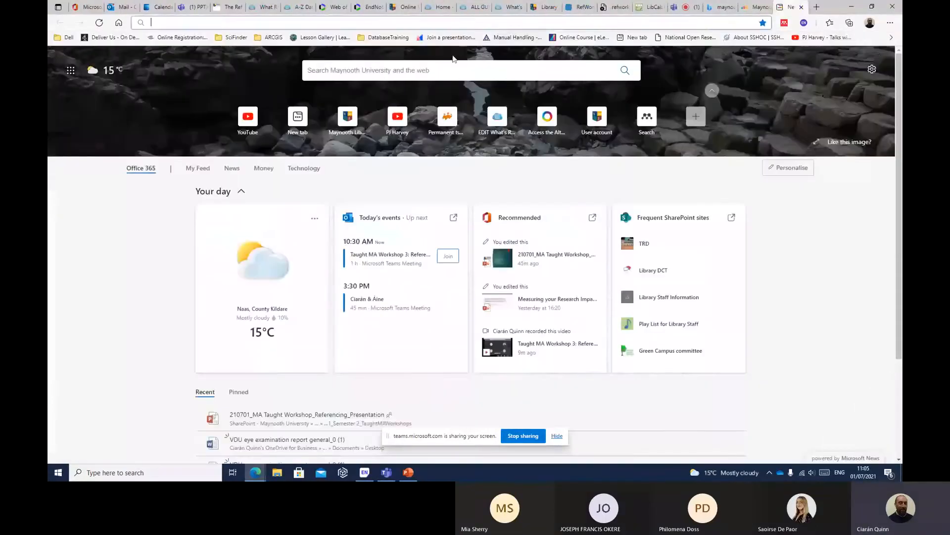
type("clar")
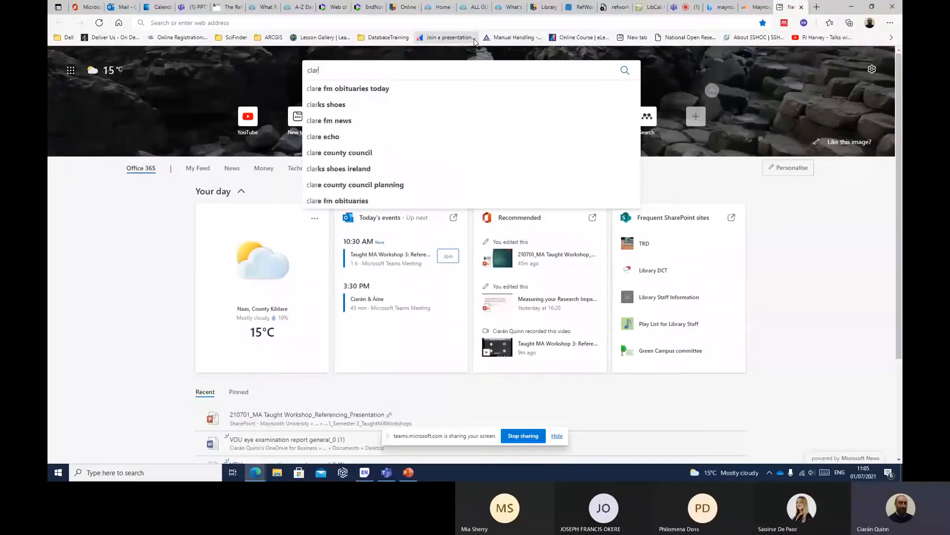
type("ivate sty")
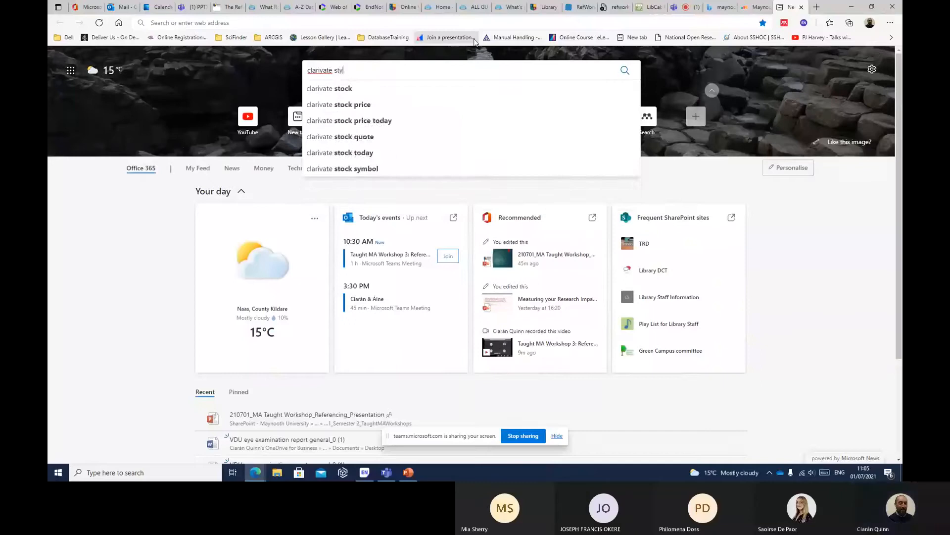
type("le depository")
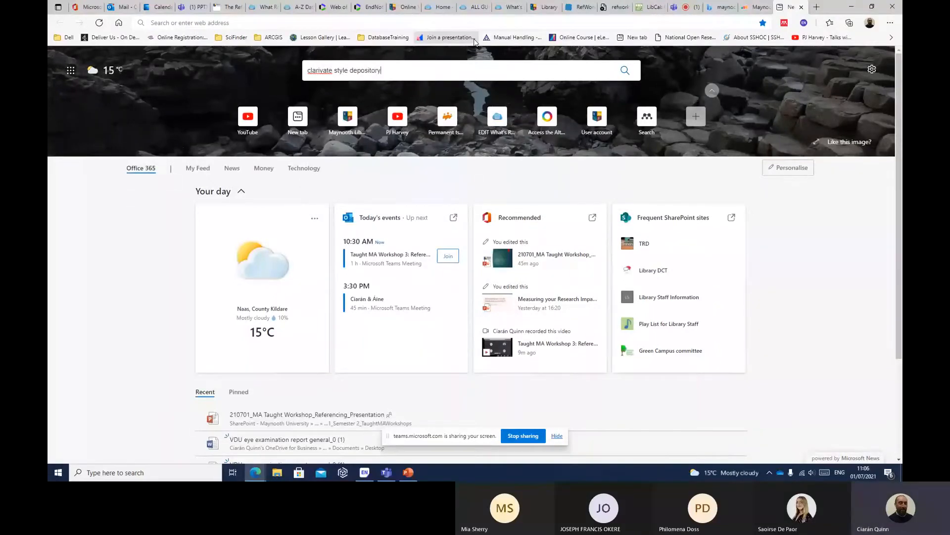
key("Return")
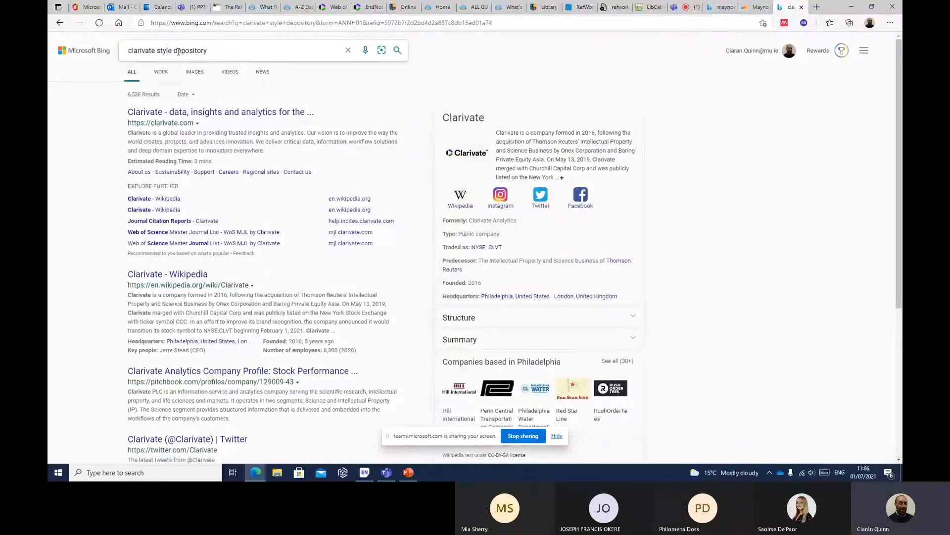
type("s")
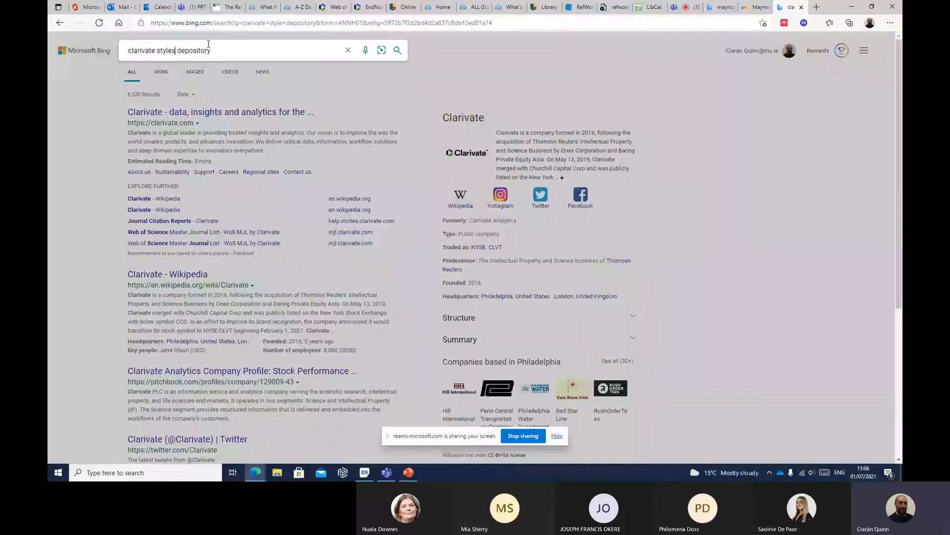
key("Delete")
key("Delete")
key("Delete")
key("Delete")
key("Delete")
key("Delete")
key("Delete")
key("Delete")
key("Delete")
key("Delete")
key("Return")
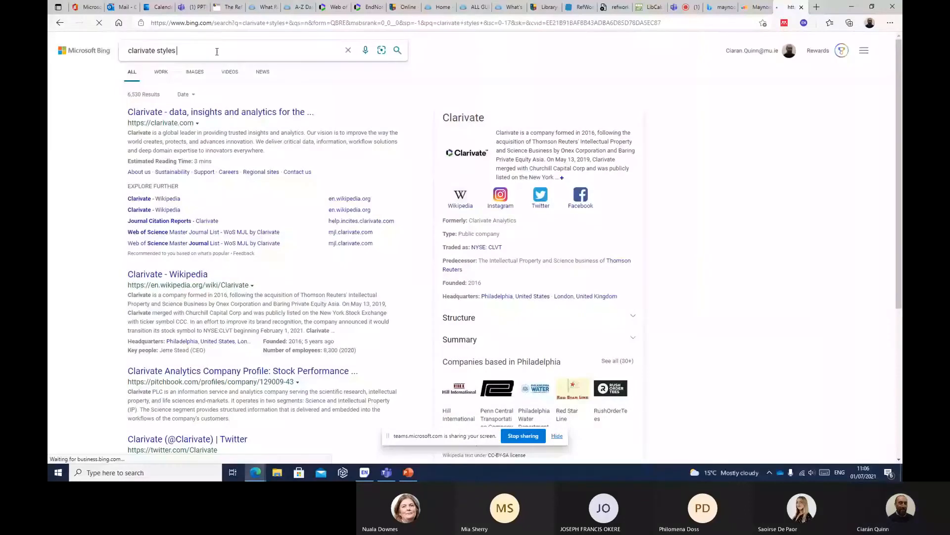
left_click(221, 112)
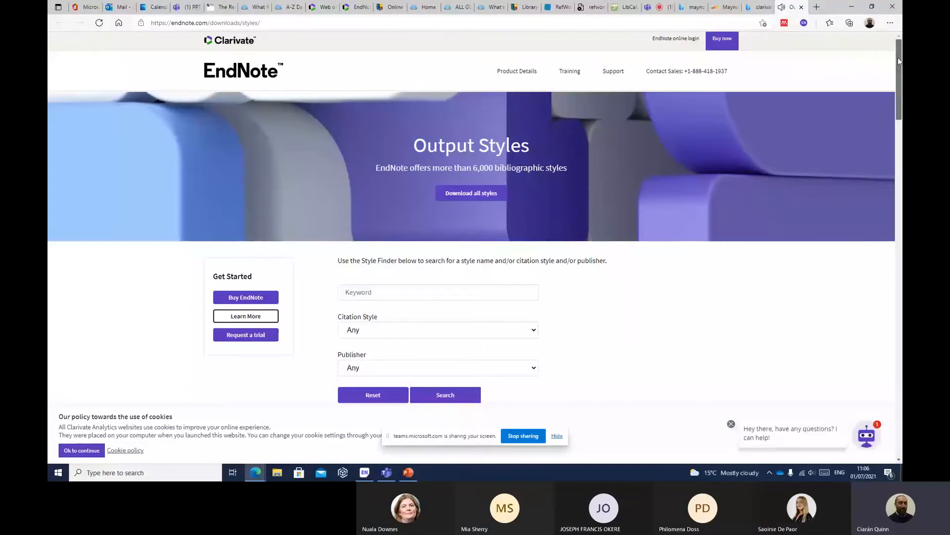
Search the Style Finder for 'oscola', finding OSCOLA (4th edition), then return to the Teams slide
left_click_drag(898, 60, 901, 77)
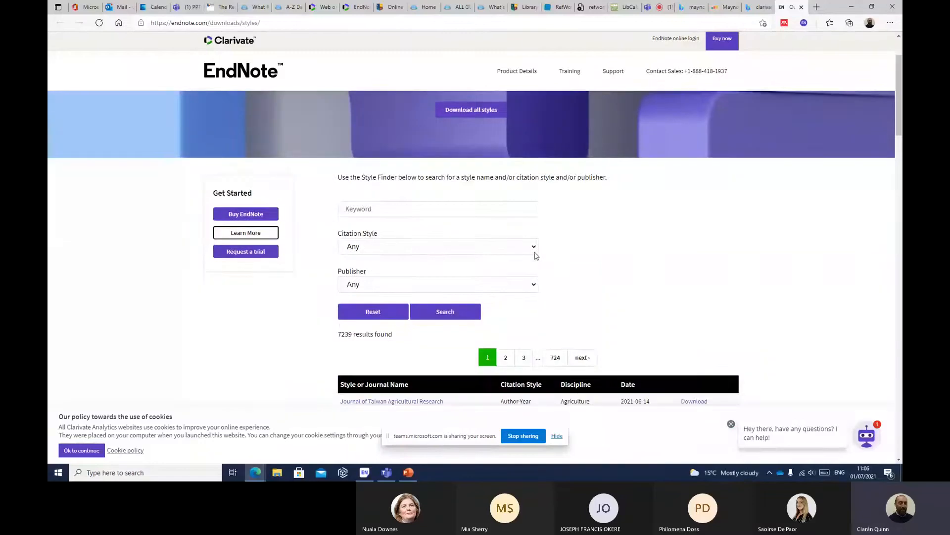
left_click(534, 250)
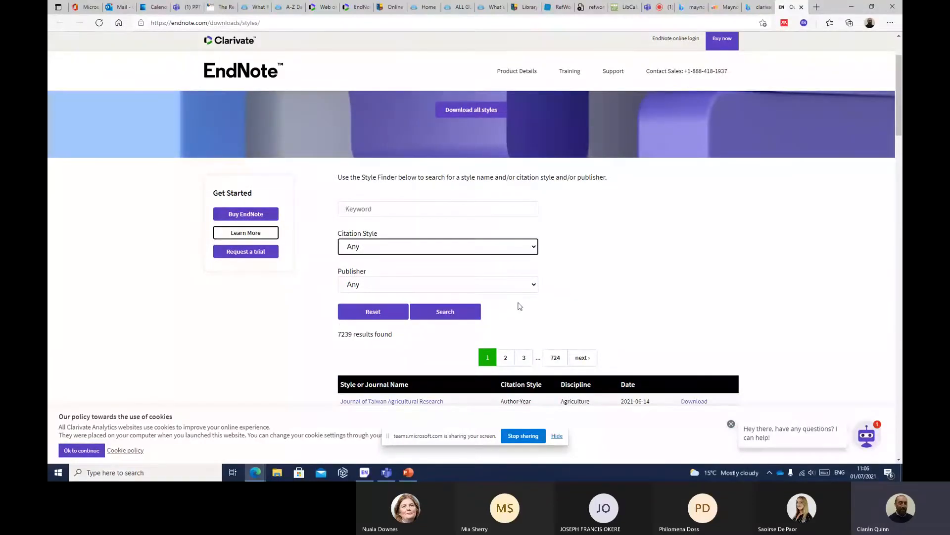
scroll(520, 306, "up", 3)
left_click(420, 290)
type("oscola")
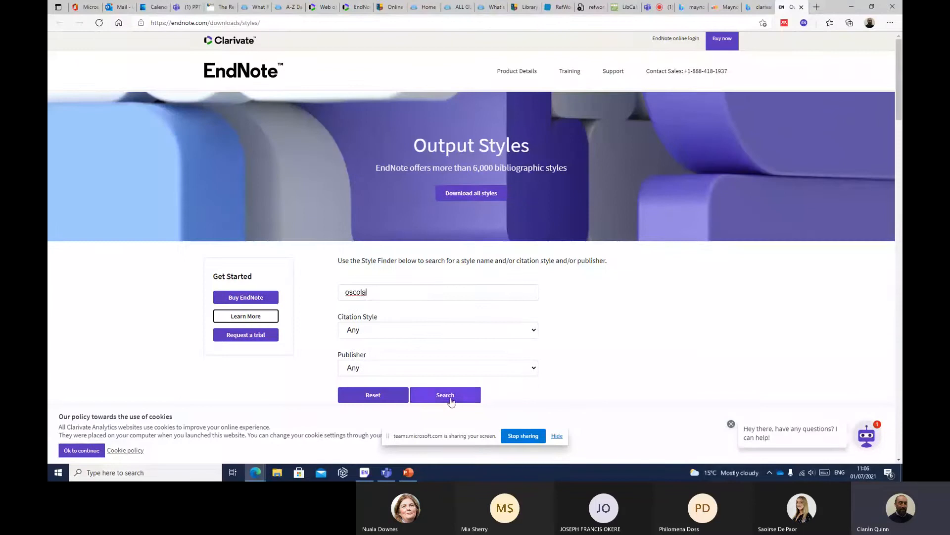
left_click(446, 394)
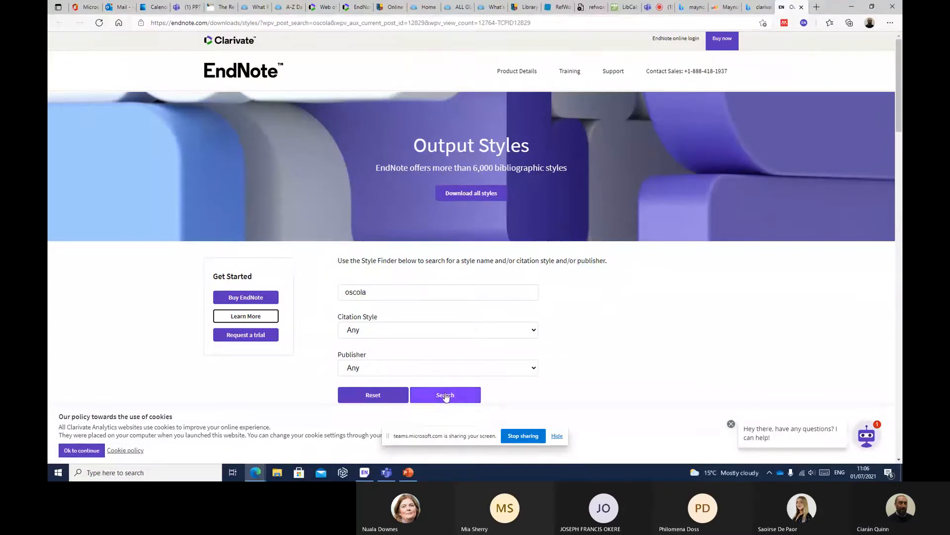
scroll(902, 207, "down", 10)
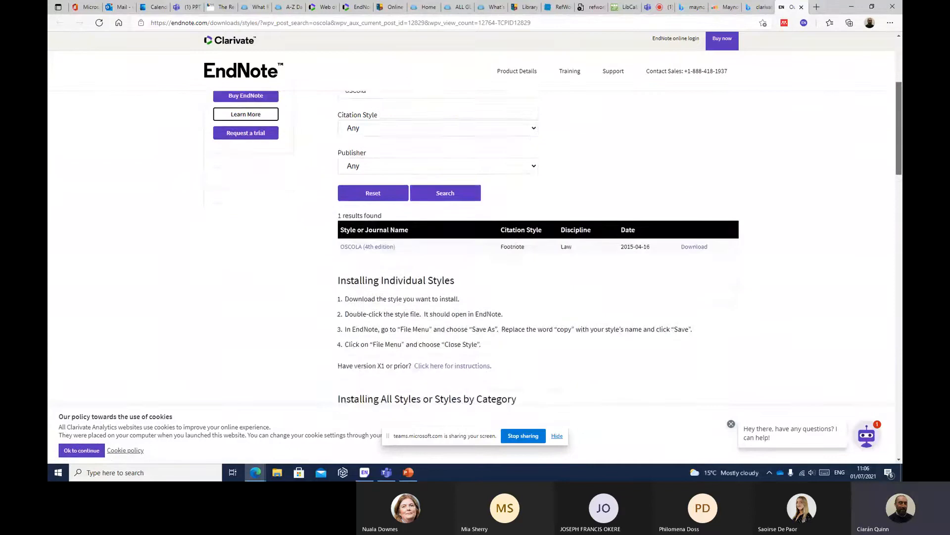
scroll(902, 207, "up", 4)
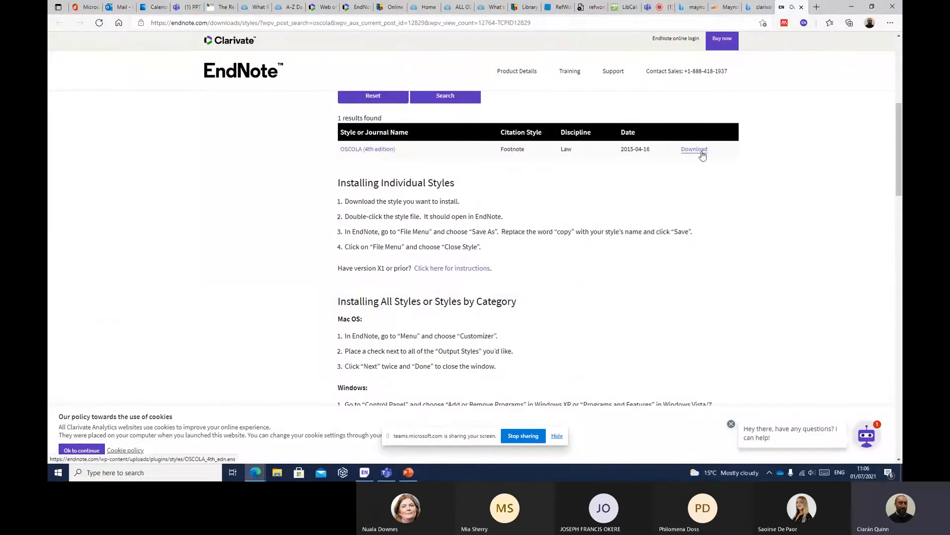
scroll(884, 99, "up", 6)
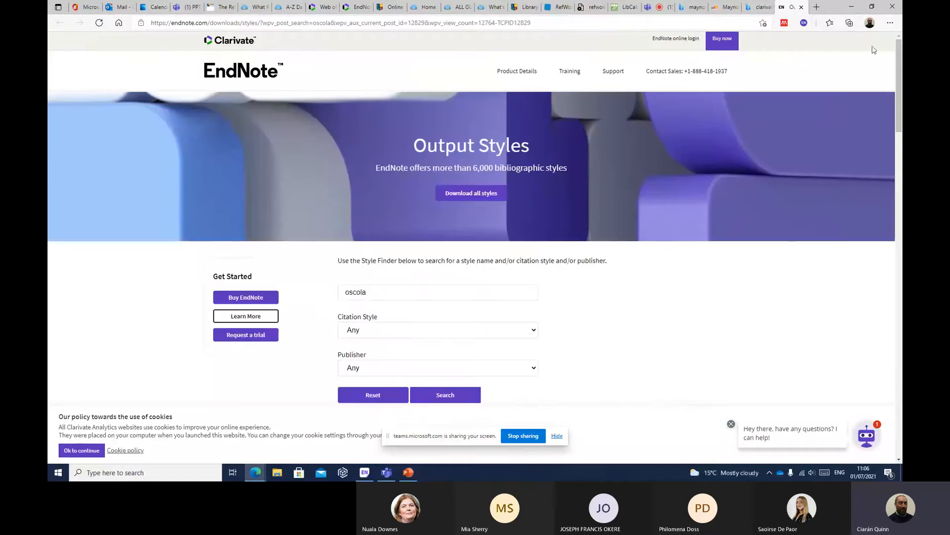
left_click(188, 7)
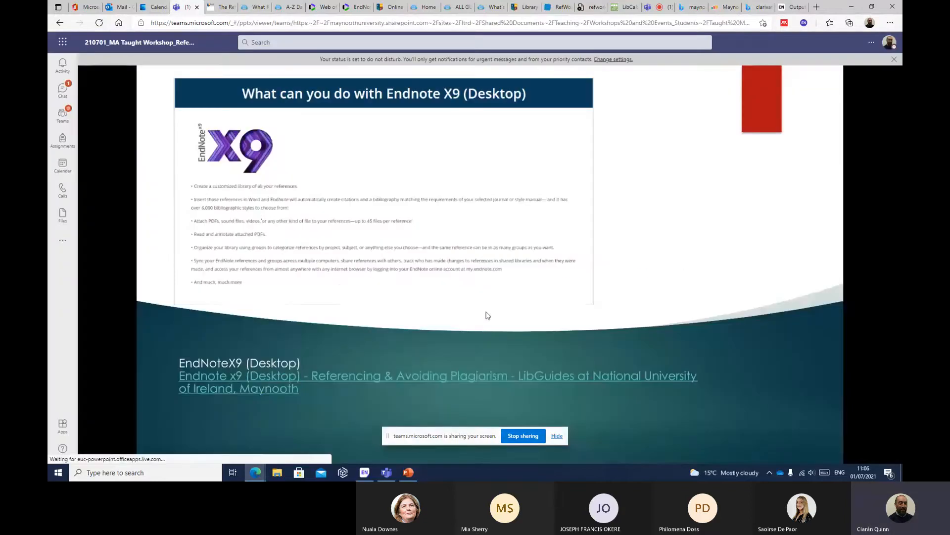
Bring the EndNote X9 training library, with its 209 references, to the front
left_click(365, 472)
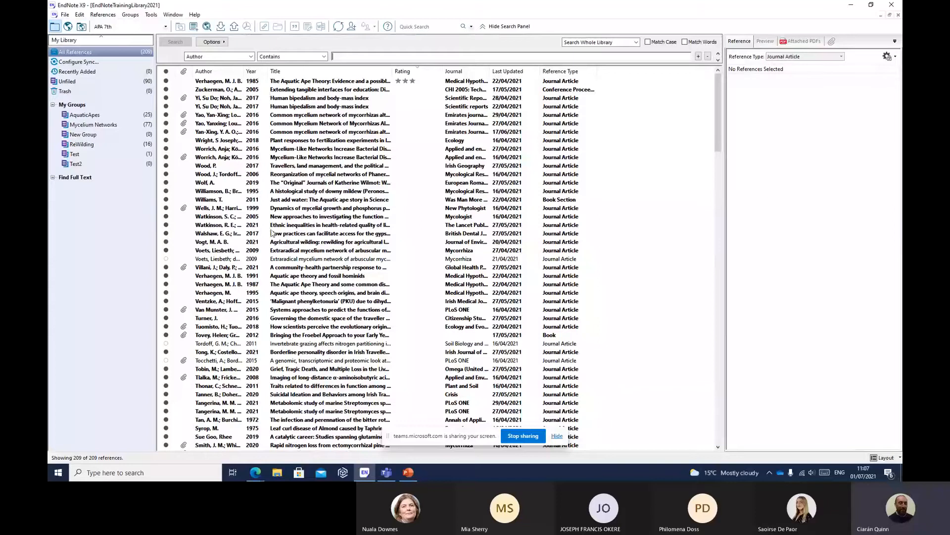
Run Find Full Text on the Ventzke 2015 PKU reference, then go to the browser
left_click(267, 302)
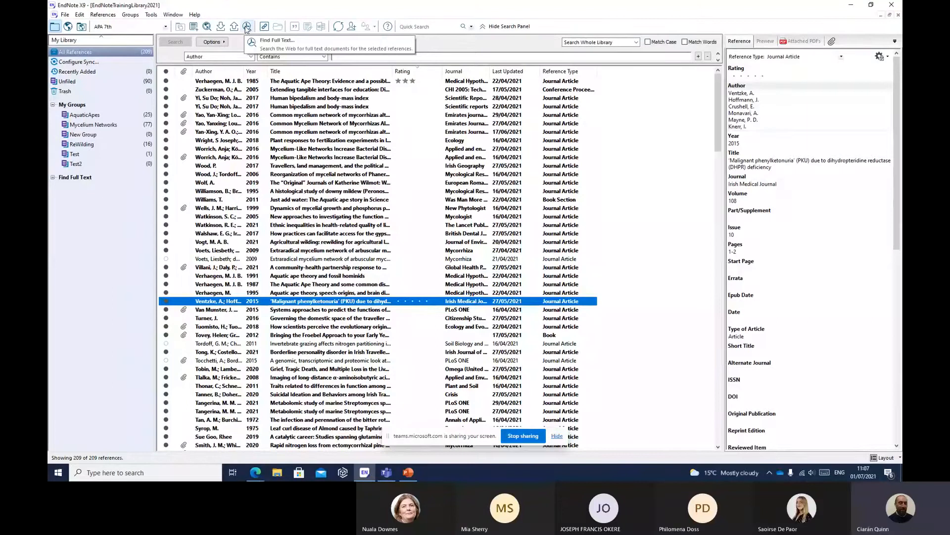
left_click(247, 27)
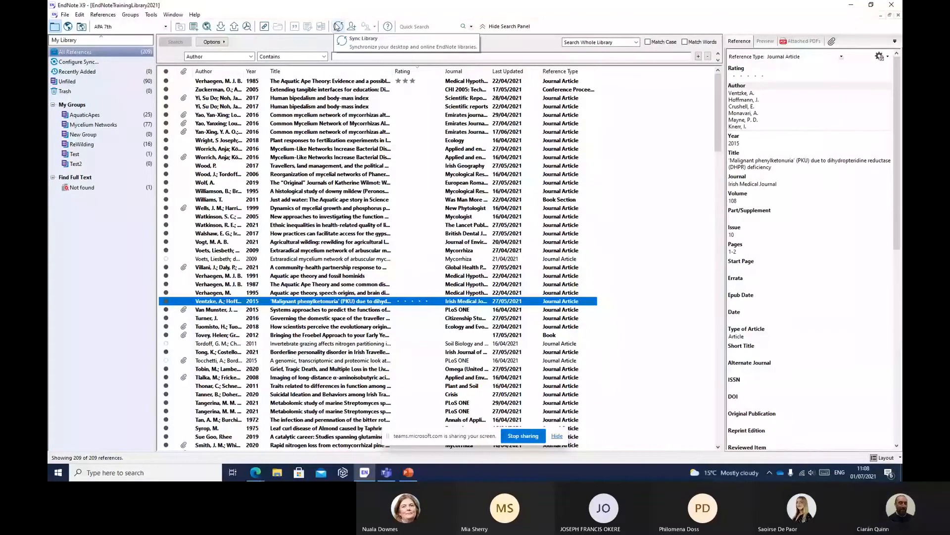
left_click(256, 473)
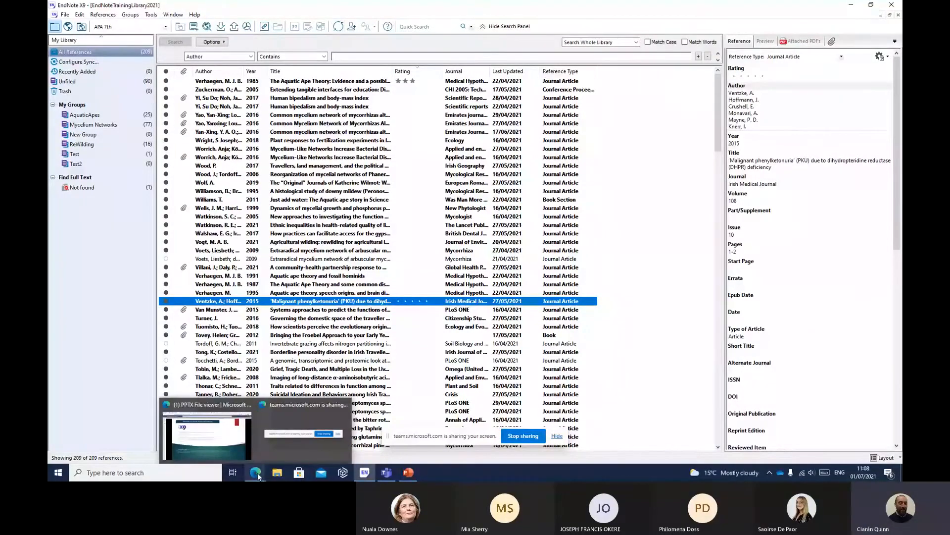
In EndNote Online, view Manage Attachments (39.31 MB used), then open Bibliography formatting options
left_click(207, 434)
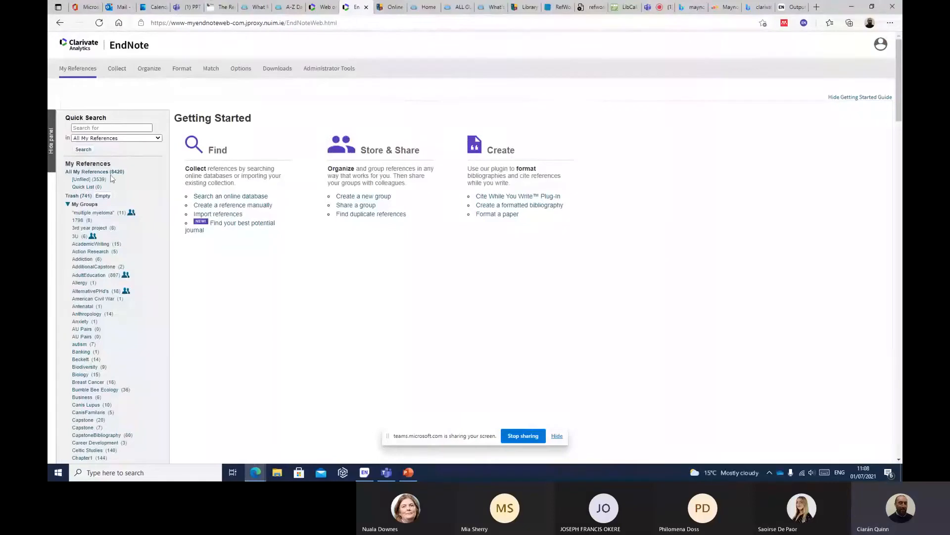
mouse_move(147, 69)
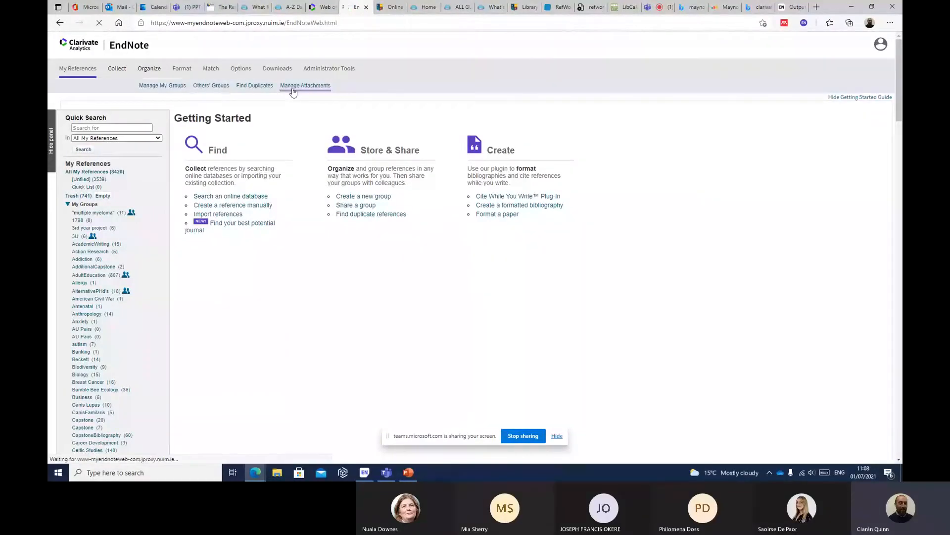
left_click(292, 88)
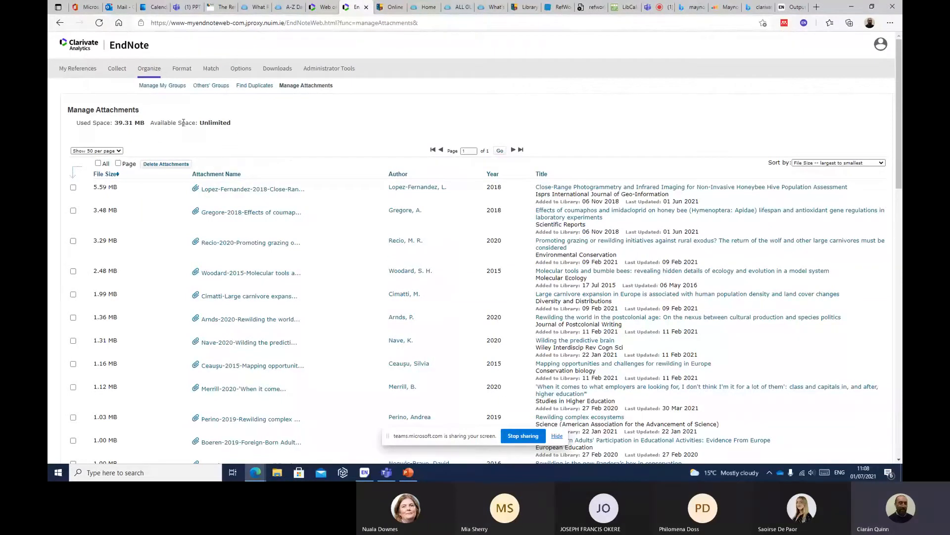
left_click(181, 70)
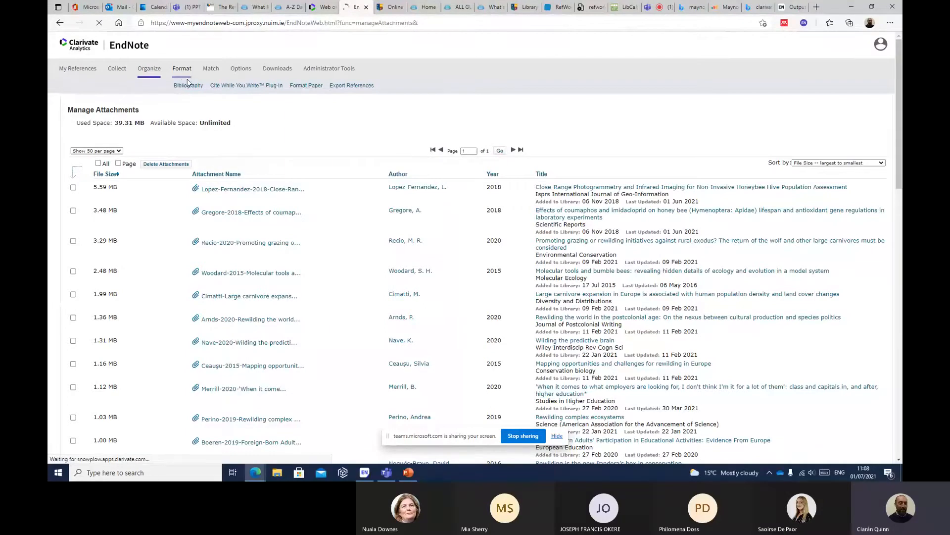
Set the EndNote Online bibliography to the Anthropology group, Harvard Intl J Press-Politics style and RTF format
left_click(180, 123)
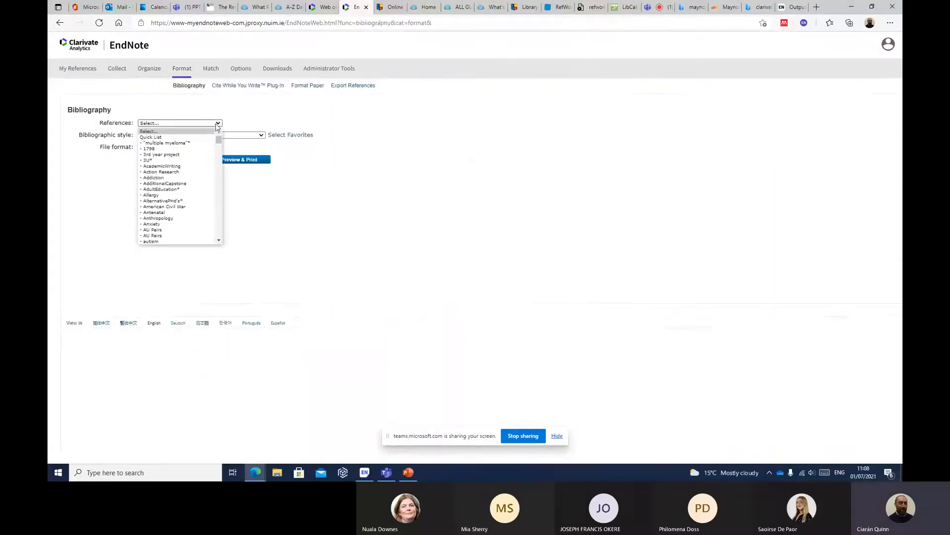
left_click(186, 218)
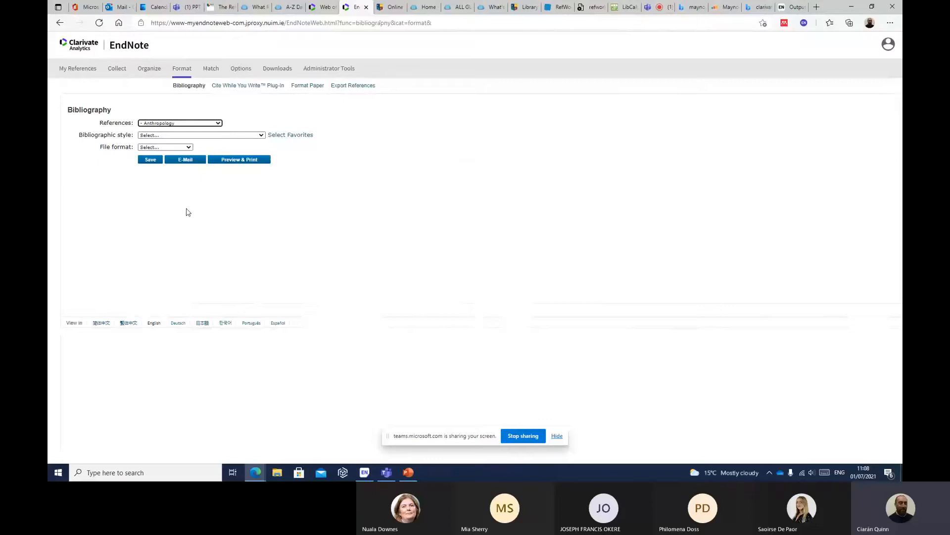
left_click(262, 135)
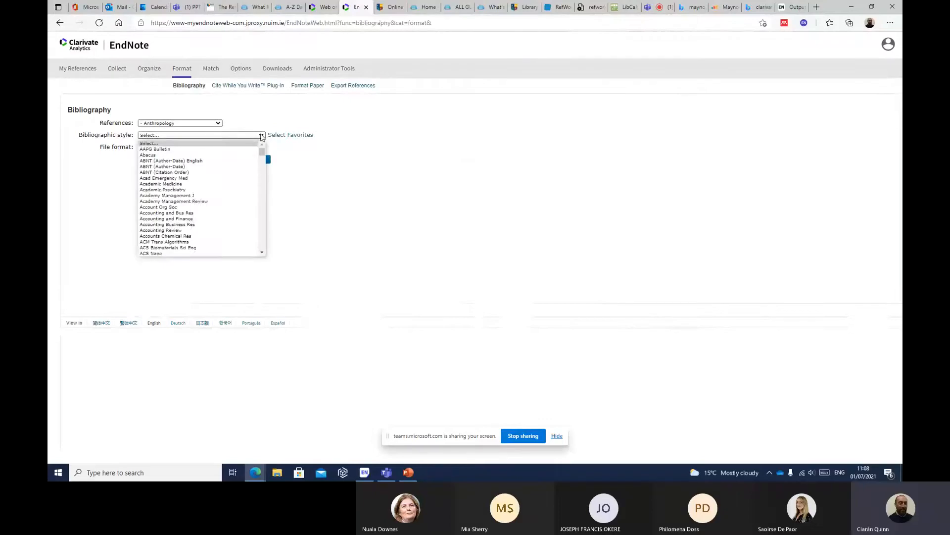
key("h")
left_click(262, 253)
left_click(262, 252)
left_click(263, 252)
left_click(262, 252)
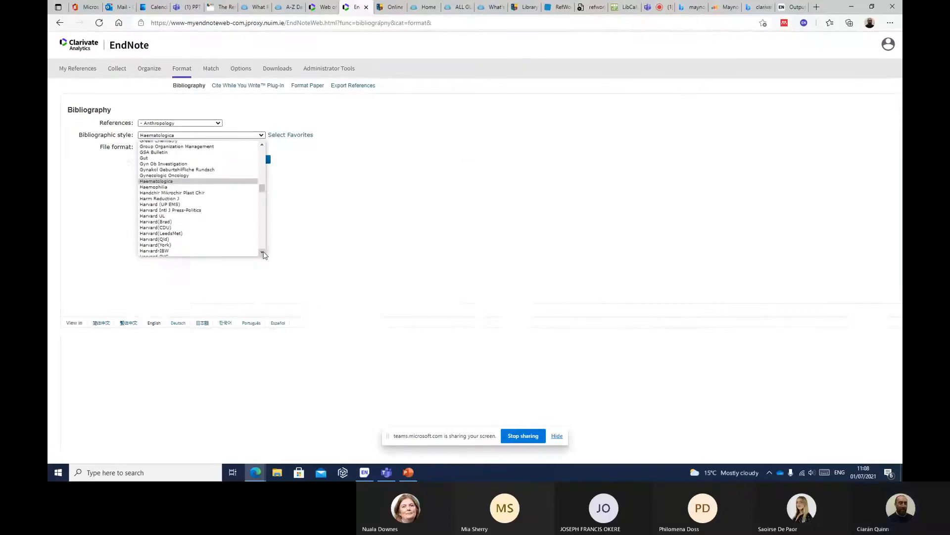
left_click(263, 253)
left_click(190, 204)
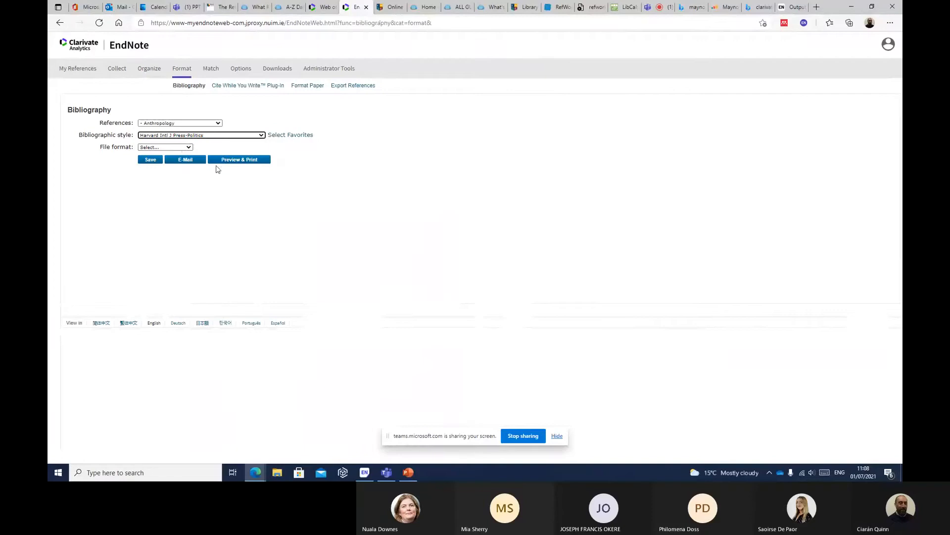
left_click(183, 149)
left_click(182, 175)
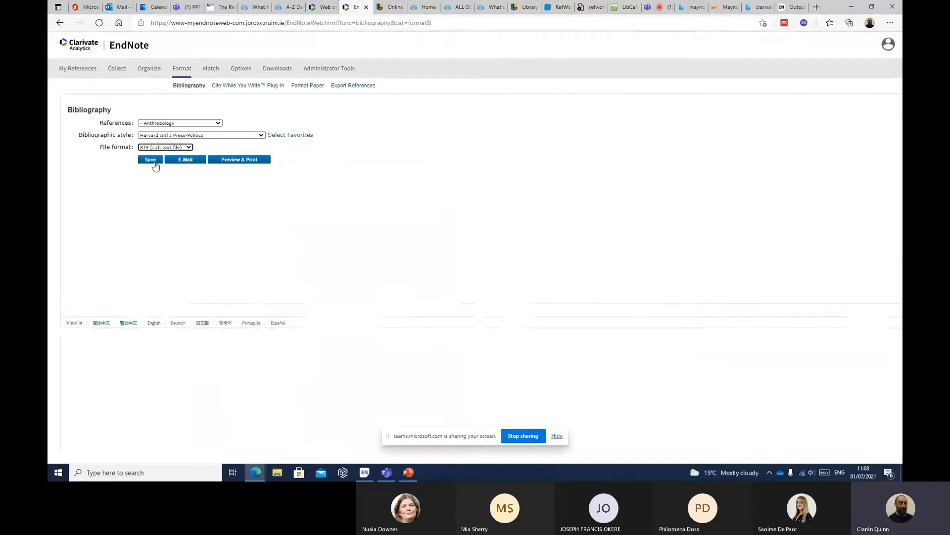
Preview the formatted bibliography, close the preview, and return to the EndNote X9 library
left_click(228, 165)
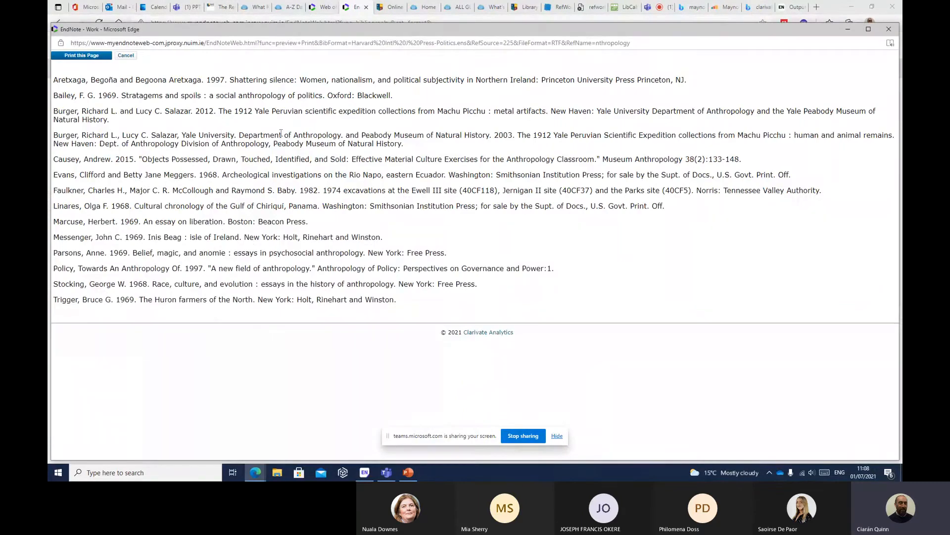
left_click(133, 58)
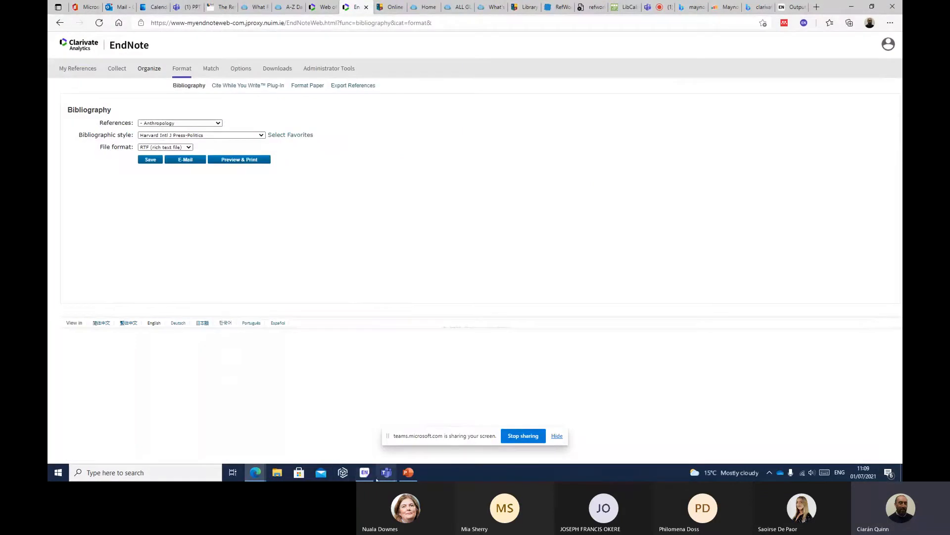
mouse_move(365, 476)
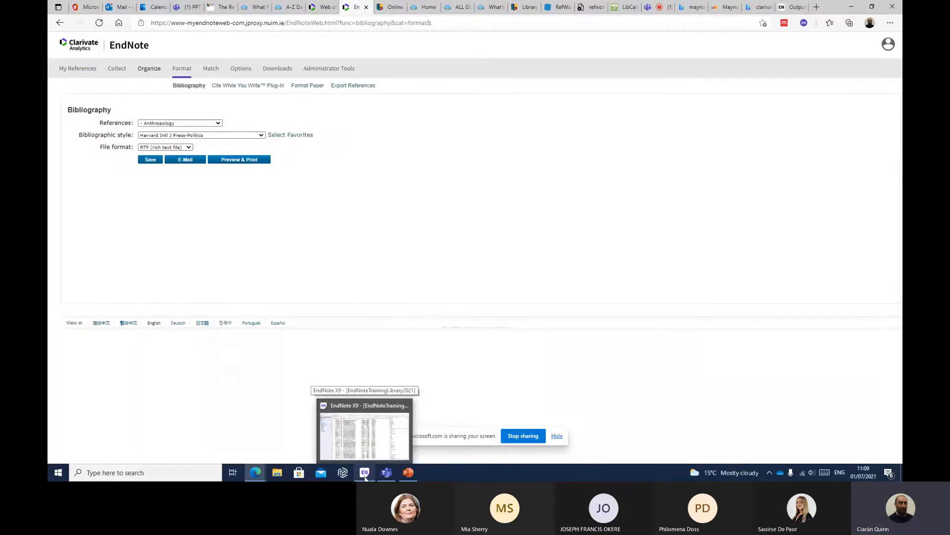
left_click(364, 474)
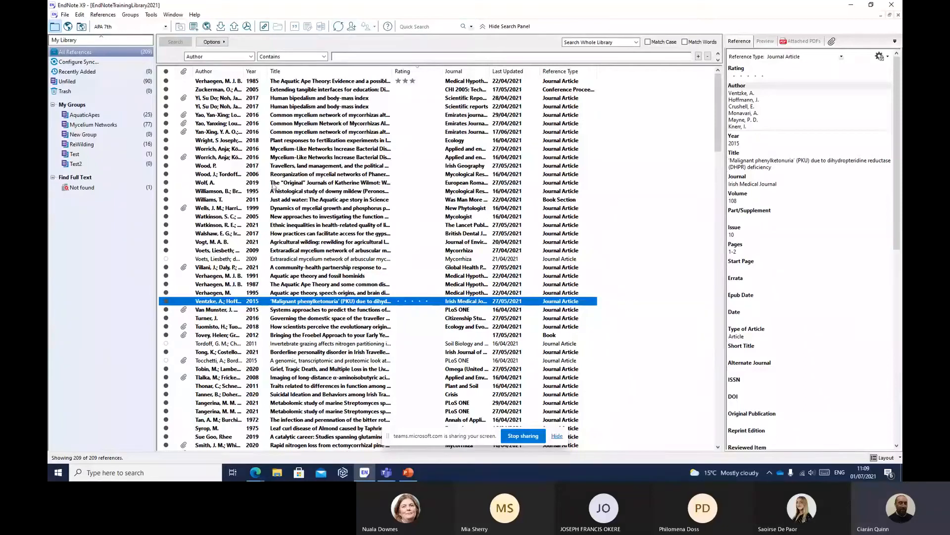
Select the 2017 'Human bipedalism and body-mass index' reference and scroll its details to the URL and attached PDF
left_click(283, 99)
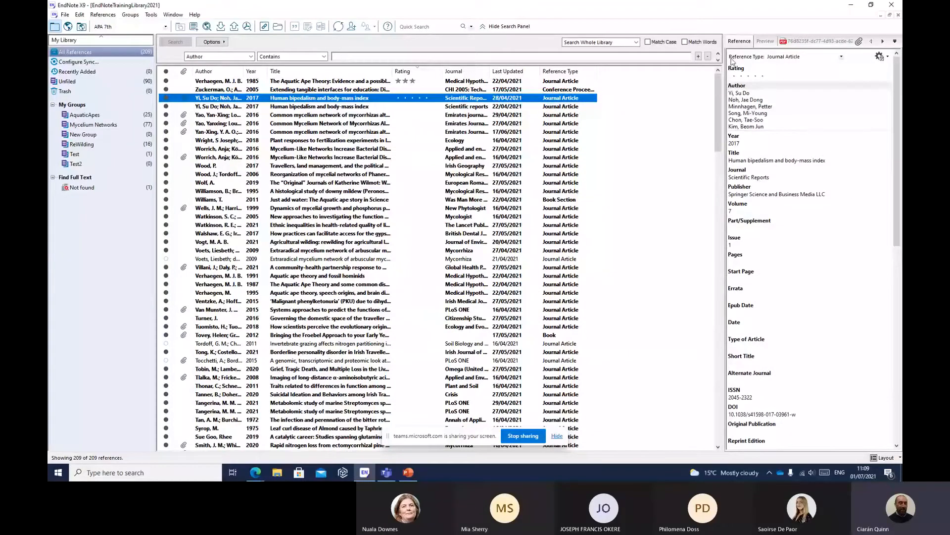
left_click_drag(895, 132, 901, 69)
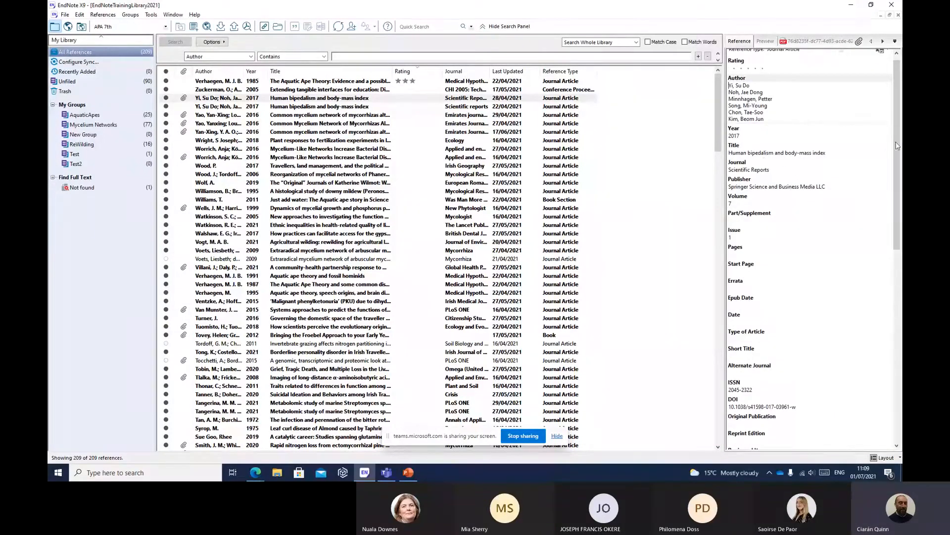
left_click_drag(897, 135, 897, 309)
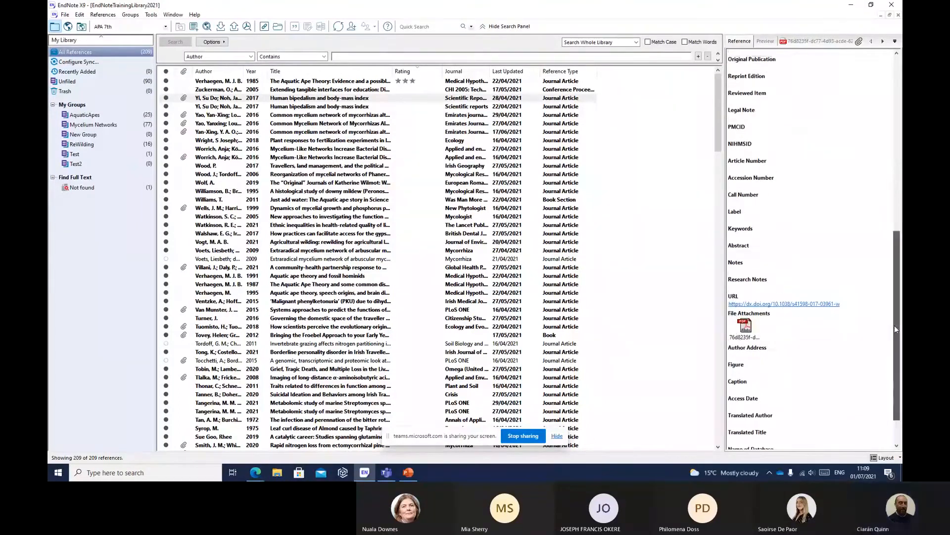
left_click_drag(897, 327, 897, 149)
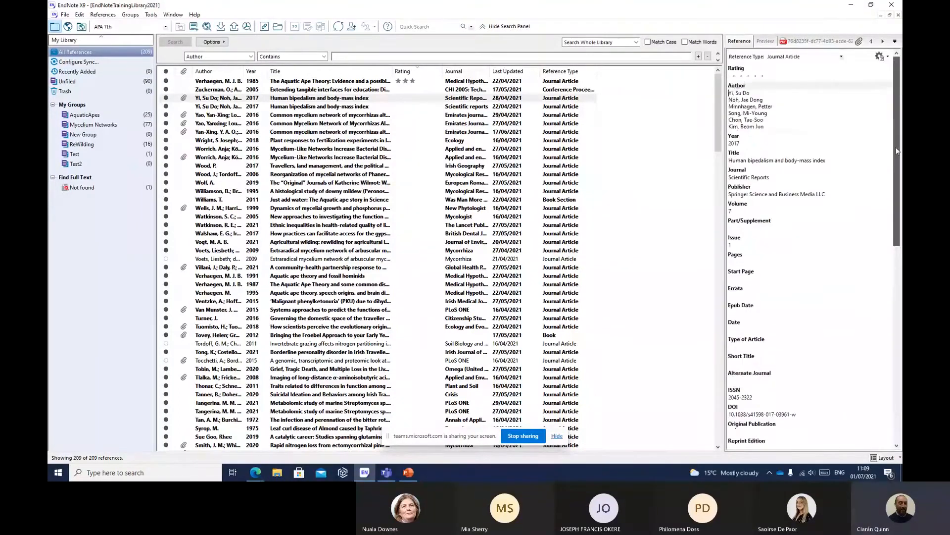
Preview the reference in Harvard, then Vancouver output style, and view its attached Scientific Reports PDF
left_click(764, 42)
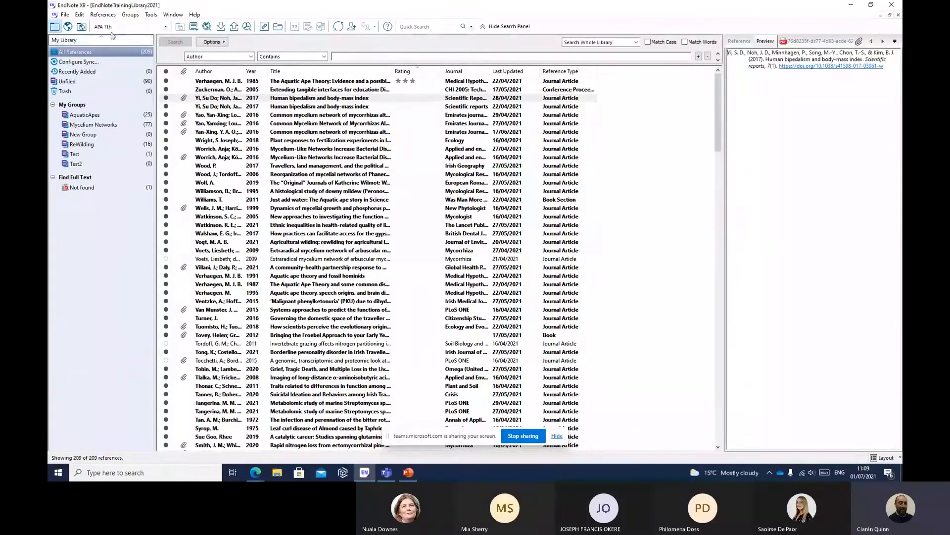
left_click(165, 27)
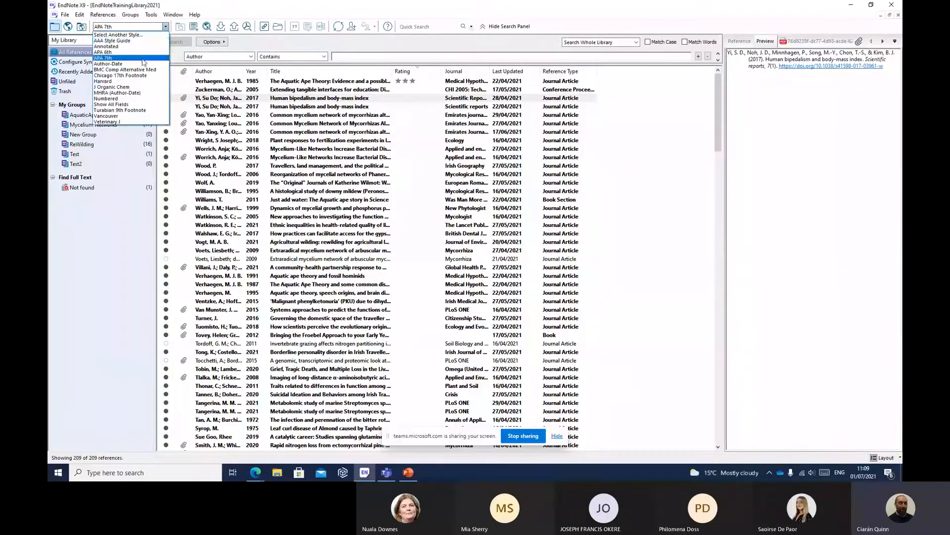
left_click(104, 81)
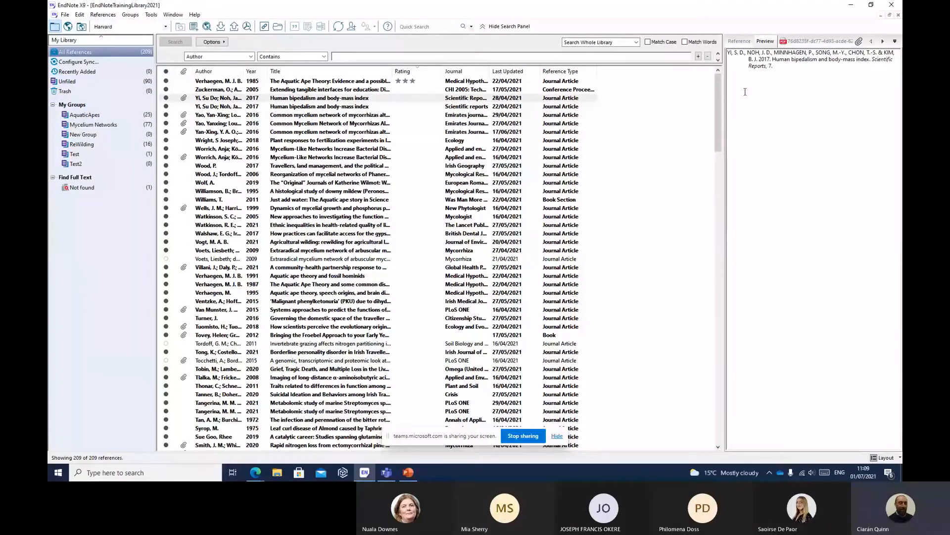
left_click(165, 27)
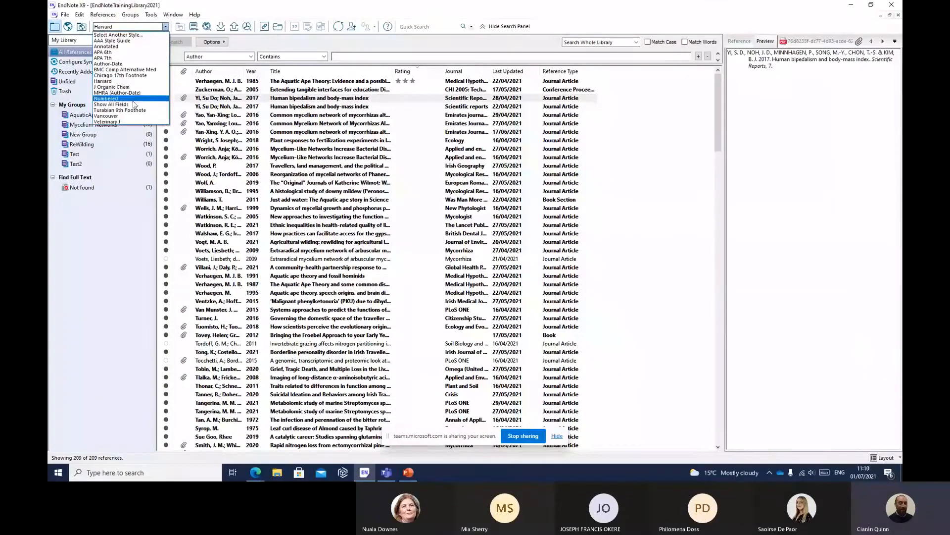
left_click(119, 116)
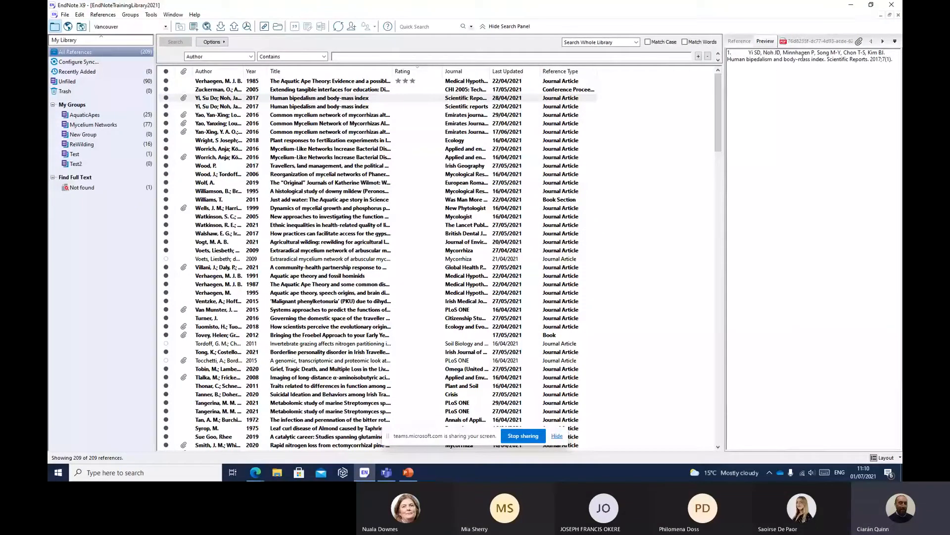
left_click(800, 42)
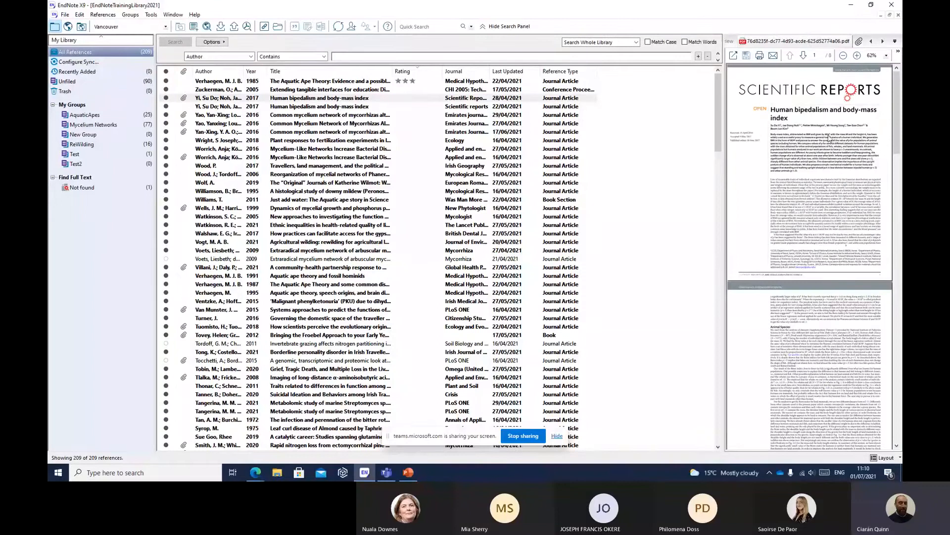
left_click(734, 55)
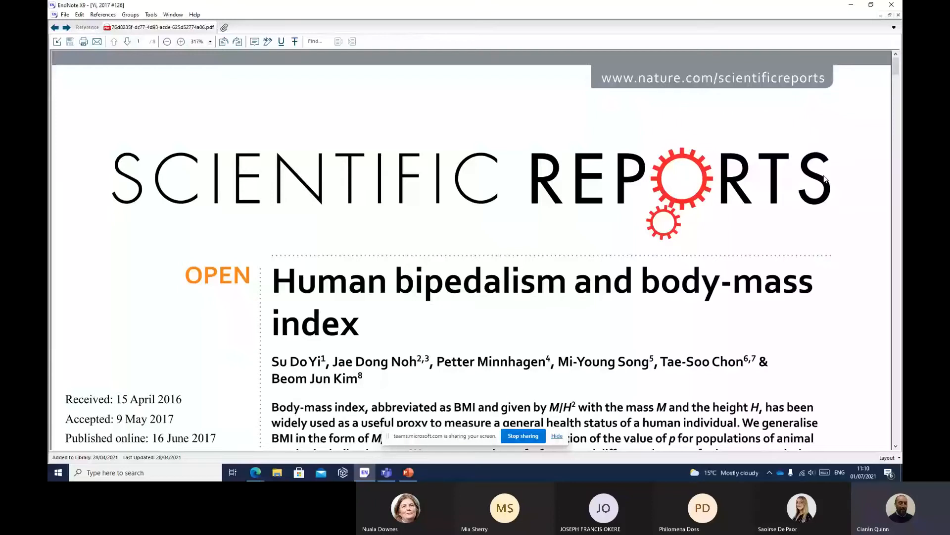
left_click_drag(895, 68, 539, 286)
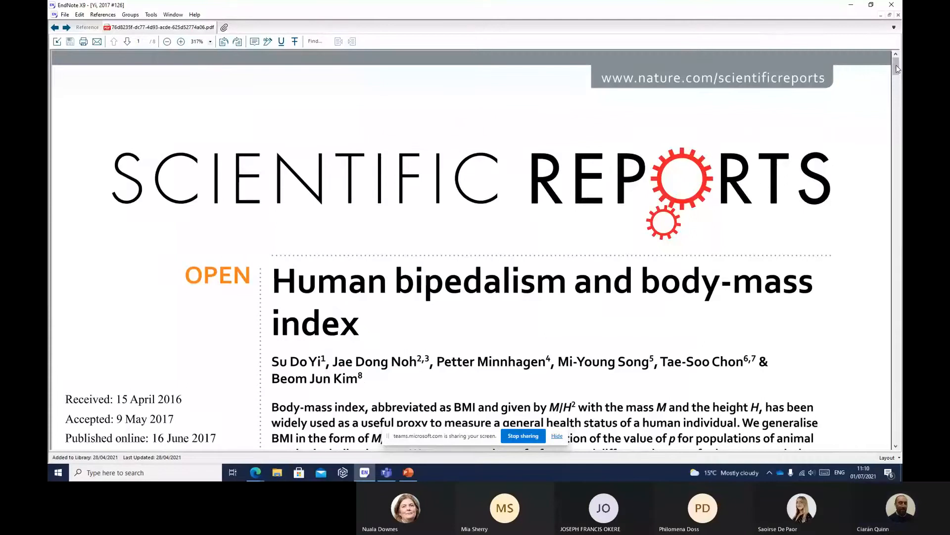
left_click_drag(897, 64, 897, 67)
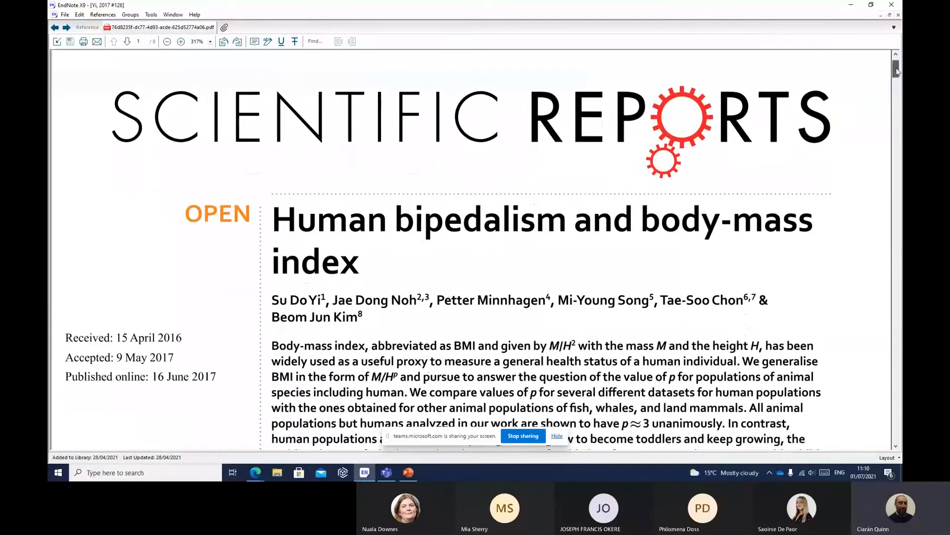
left_click(266, 42)
left_click_drag(275, 346, 731, 431)
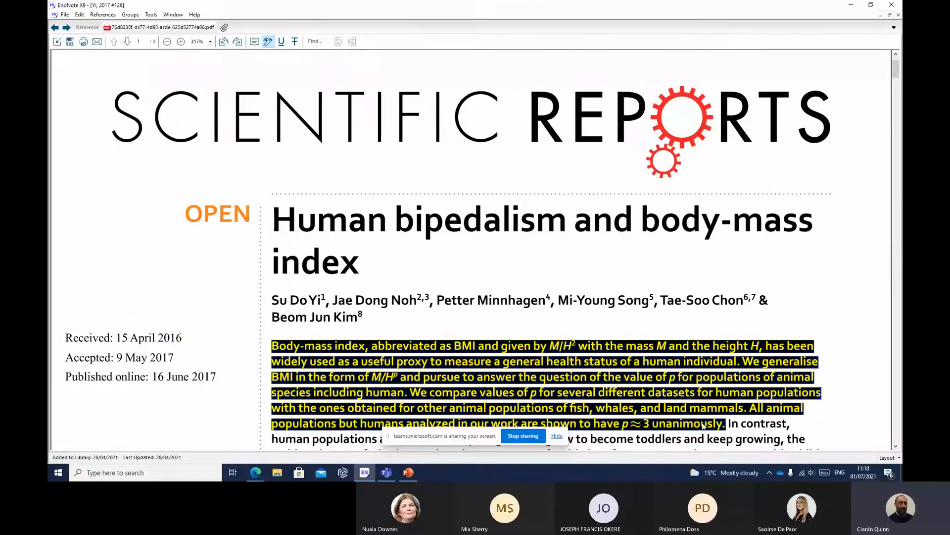
left_click(255, 43)
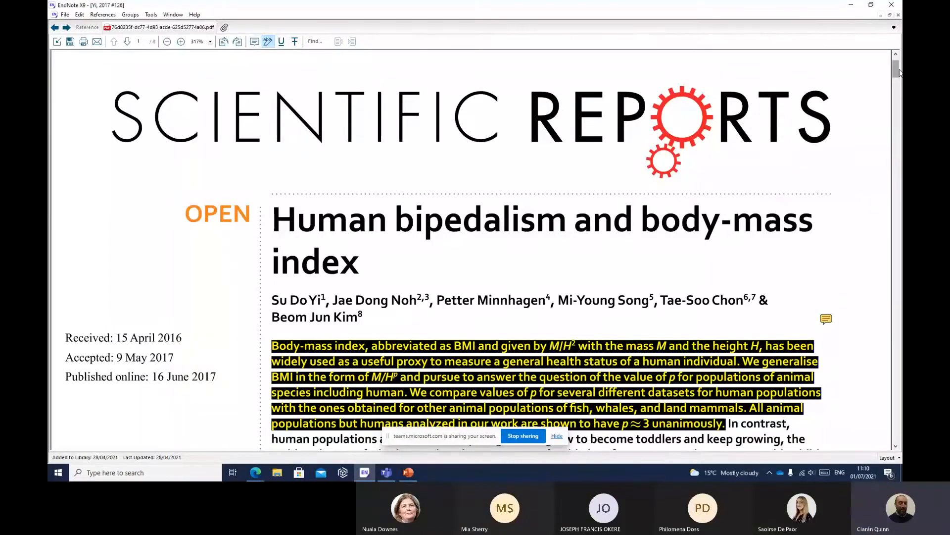
mouse_move(900, 73)
left_mouse_down()
mouse_move(899, 95)
mouse_move(900, 83)
left_mouse_up()
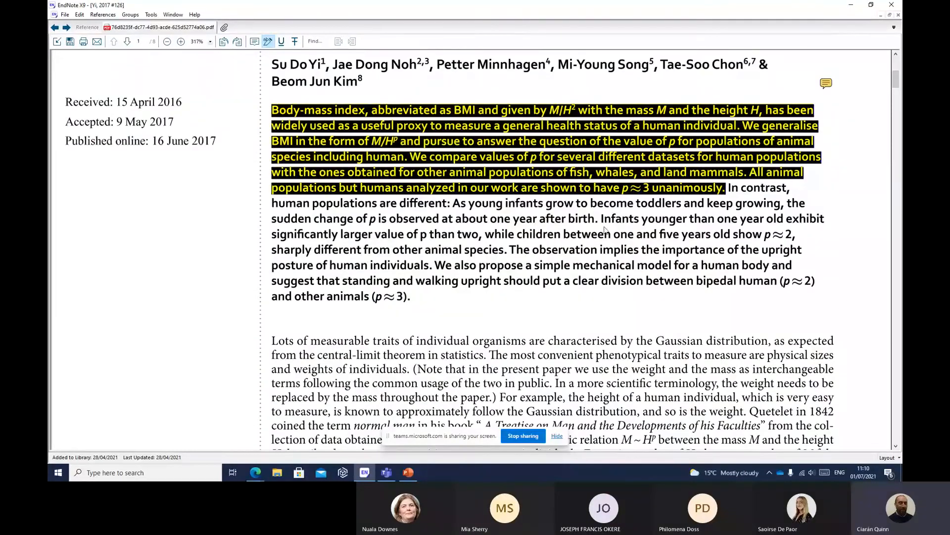
left_click_drag(900, 79, 900, 66)
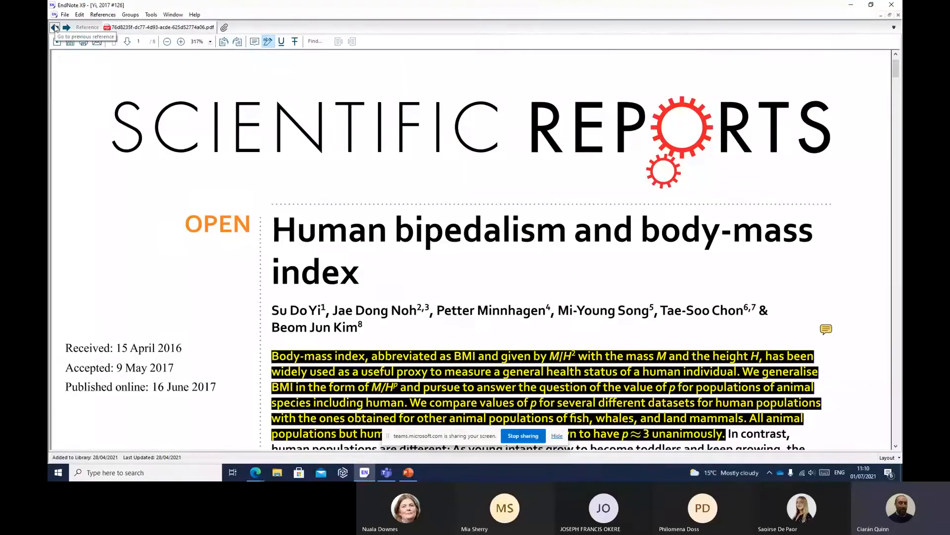
left_click(899, 15)
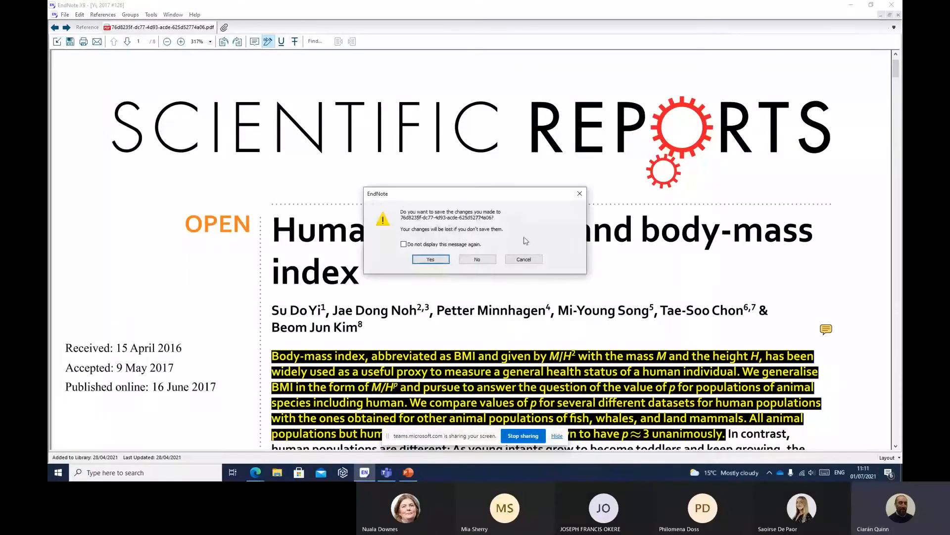
left_click(477, 262)
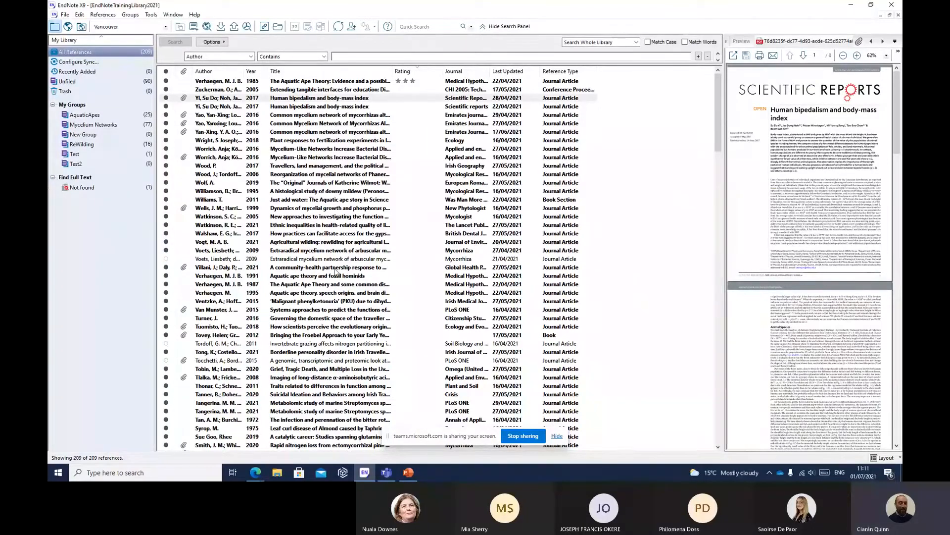
Look over the File and Groups menus without choosing anything, then switch to the Edge browser
left_click(65, 14)
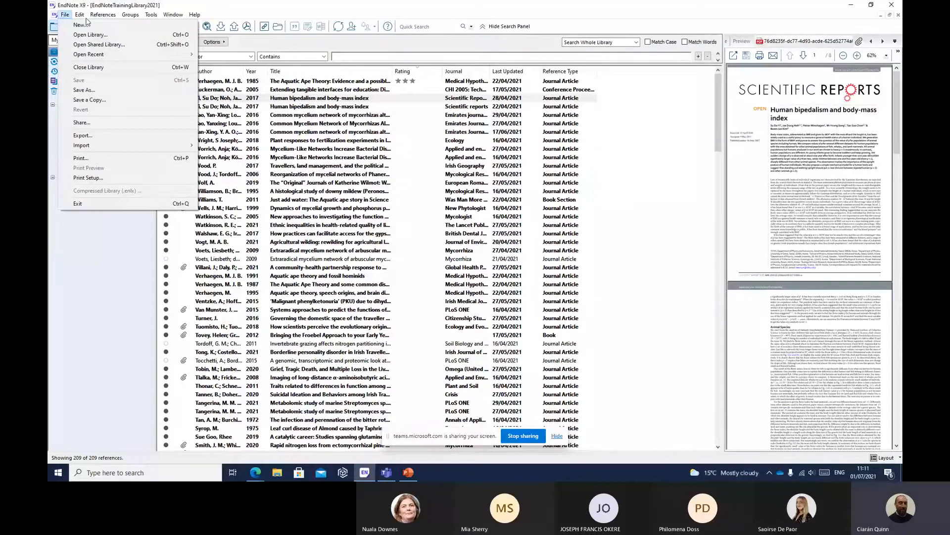
left_click(130, 15)
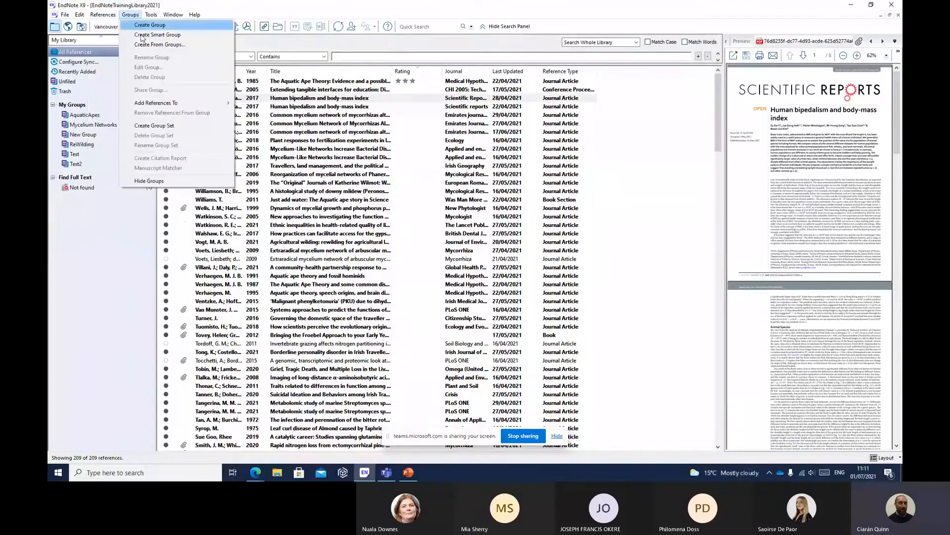
left_click(123, 269)
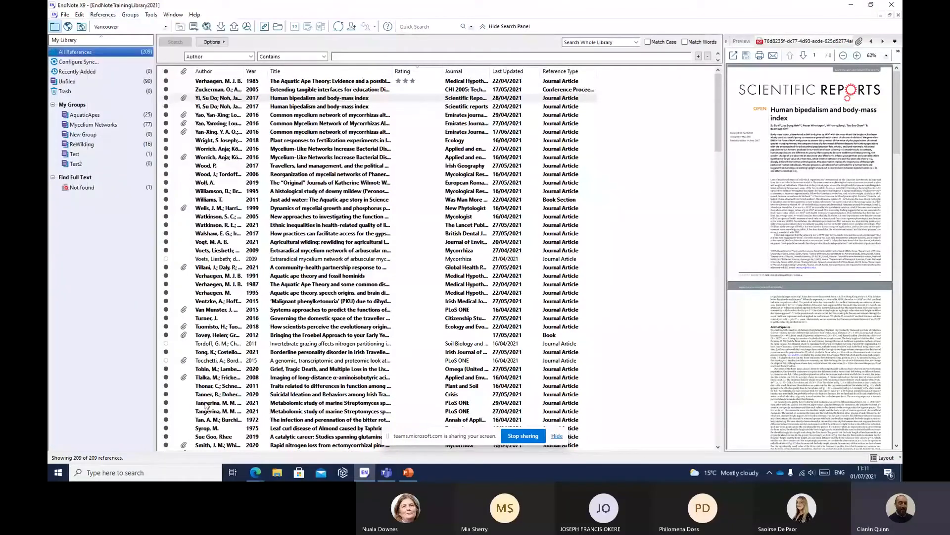
left_click(256, 474)
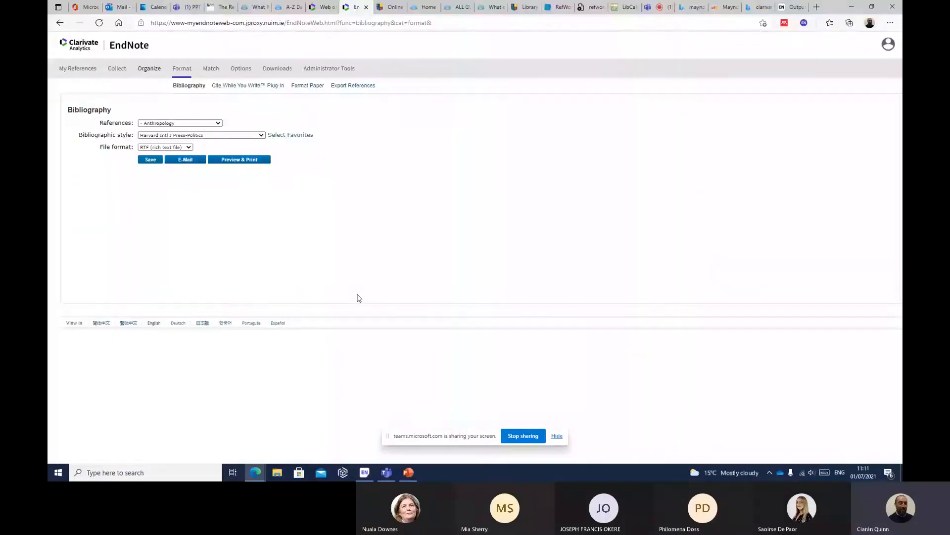
Run a LibrarySearch advanced search for 'mycelium networks'
left_click(526, 8)
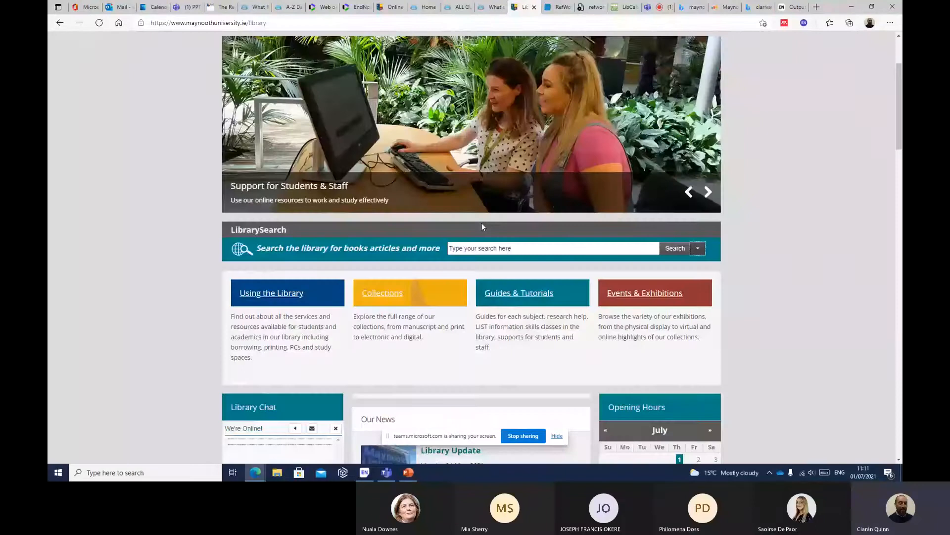
left_click(482, 224)
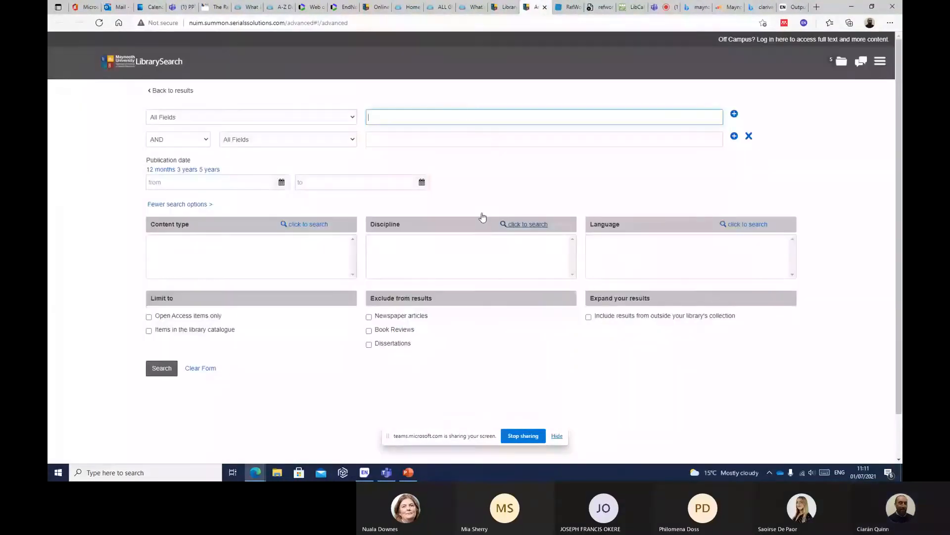
type("mycellium")
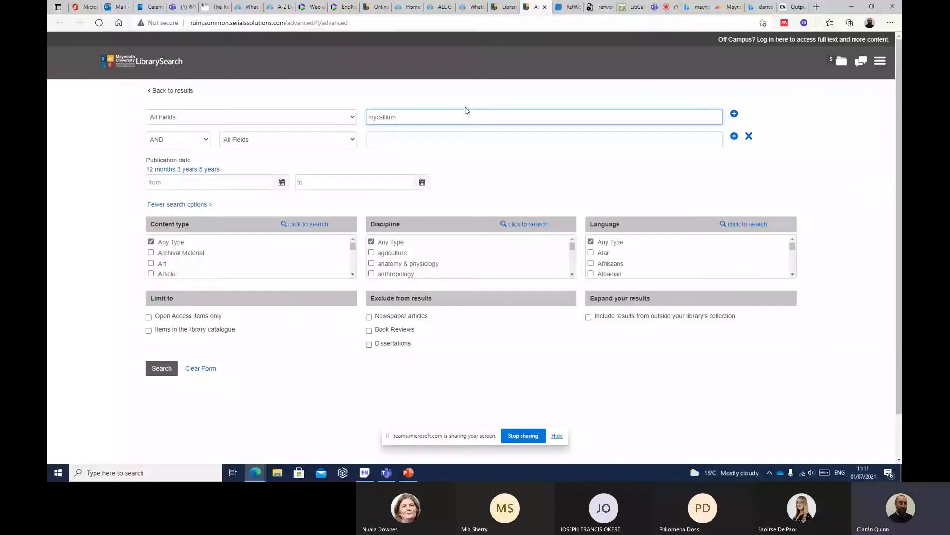
type(" networ")
key("BackSpace")
type("i")
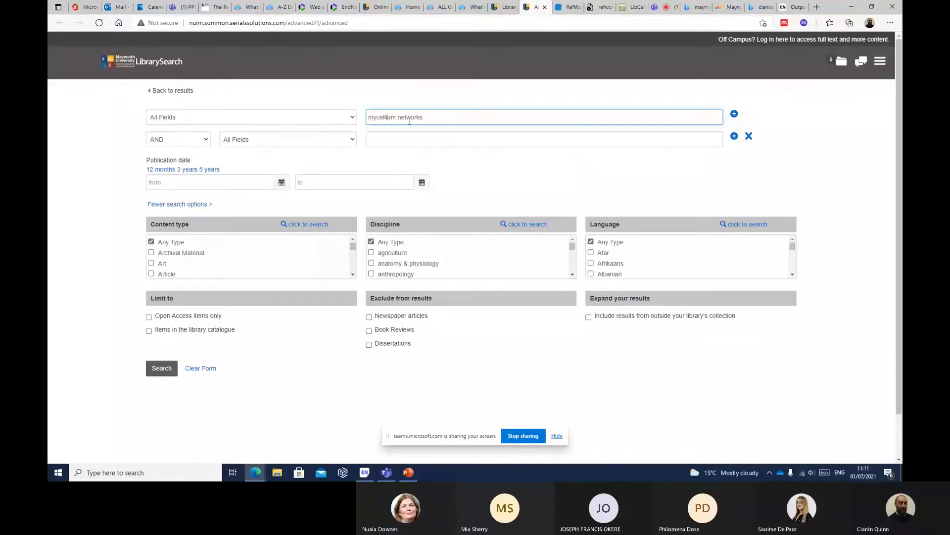
left_click(386, 118)
key("BackSpace")
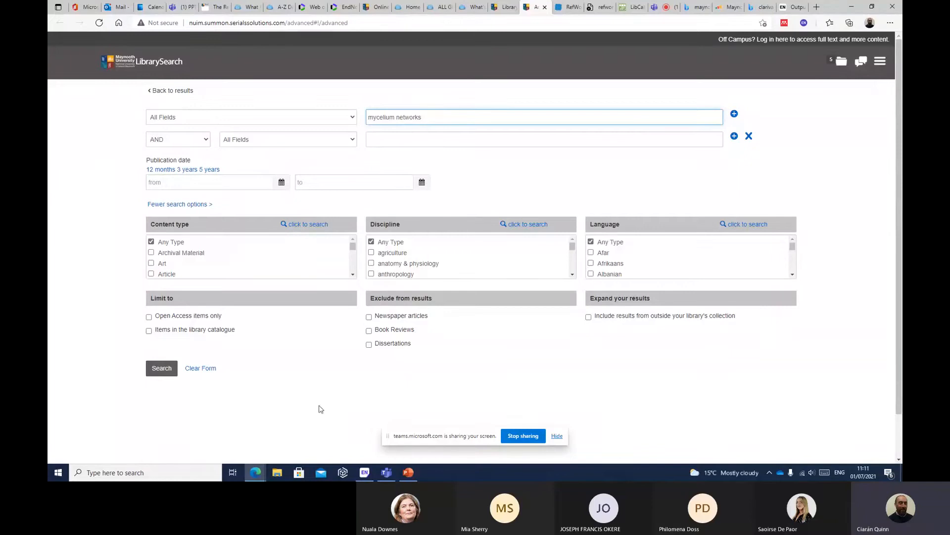
key("Return")
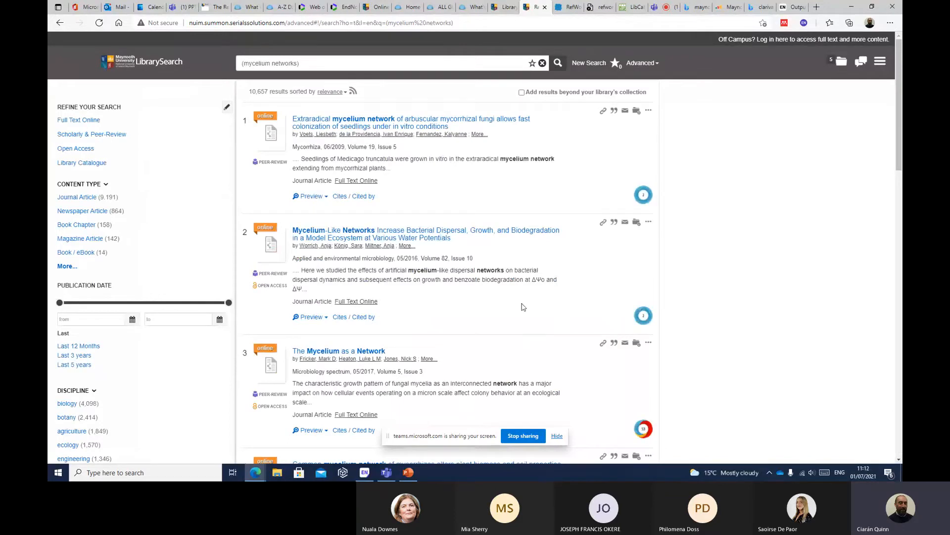
Export the first result, on extraradical mycelium networks, to EndNote and open the downloaded file
left_click(649, 111)
left_click(614, 184)
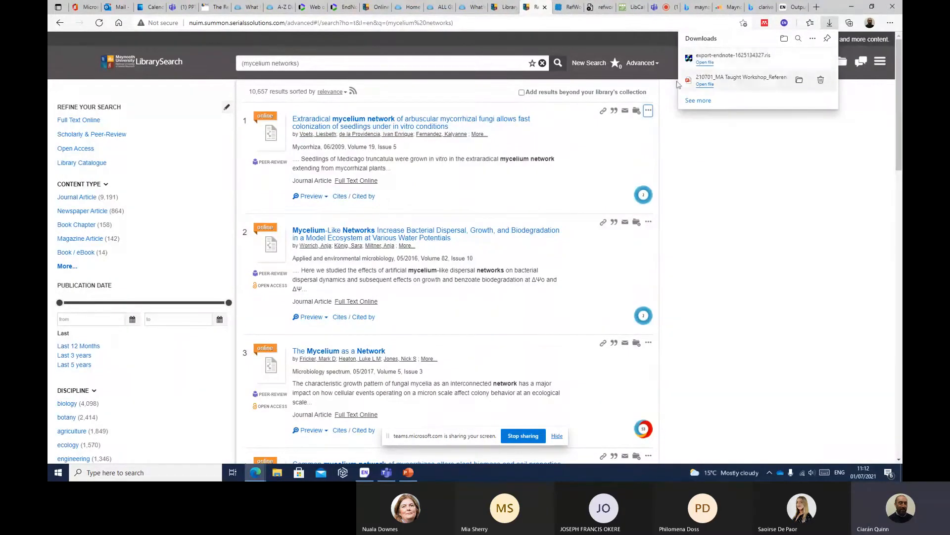
left_click(707, 63)
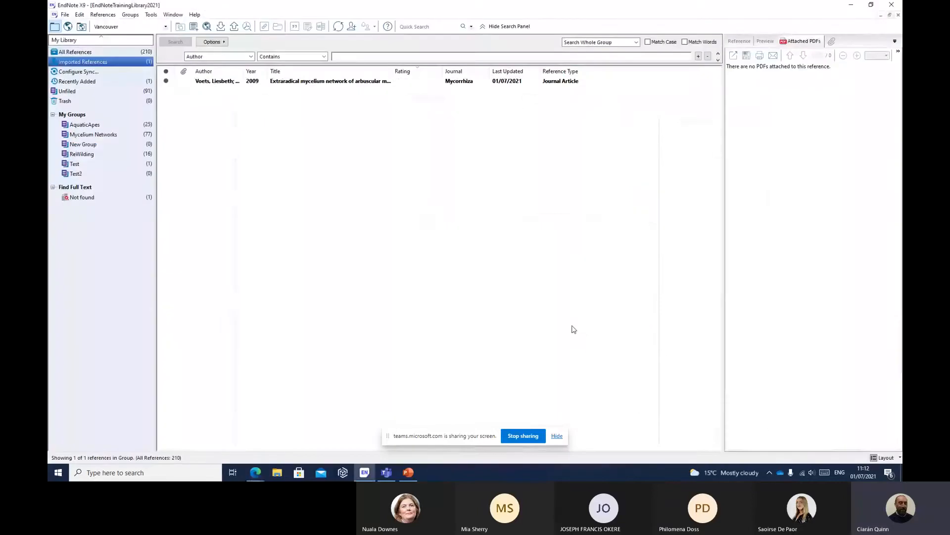
Add the imported extraradical mycelium reference to the Mycelium Networks group, then return to the browser
left_click(288, 83)
right_click(288, 83)
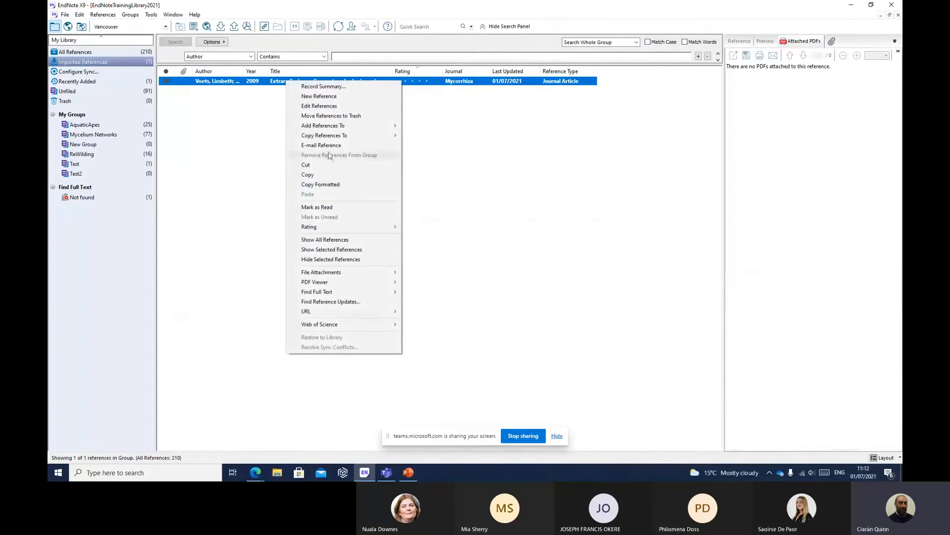
mouse_move(334, 125)
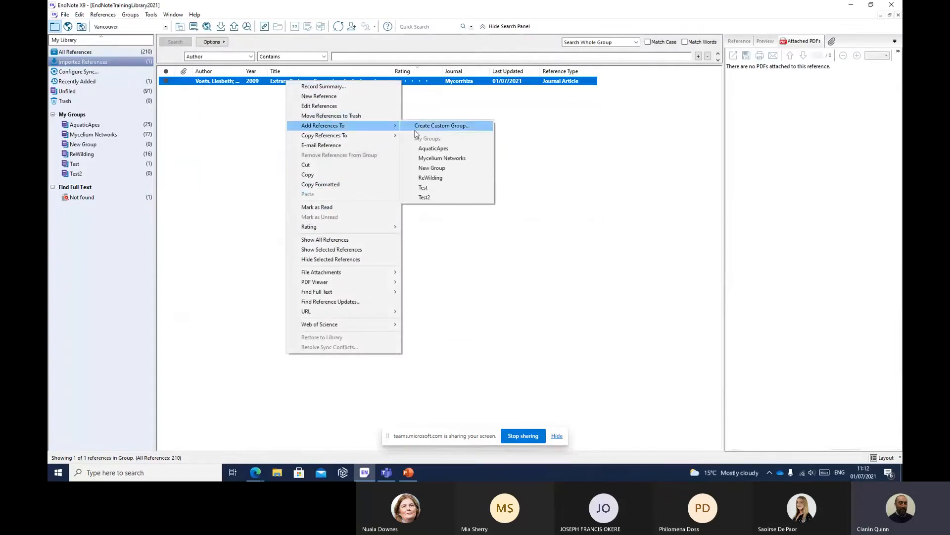
left_click(442, 158)
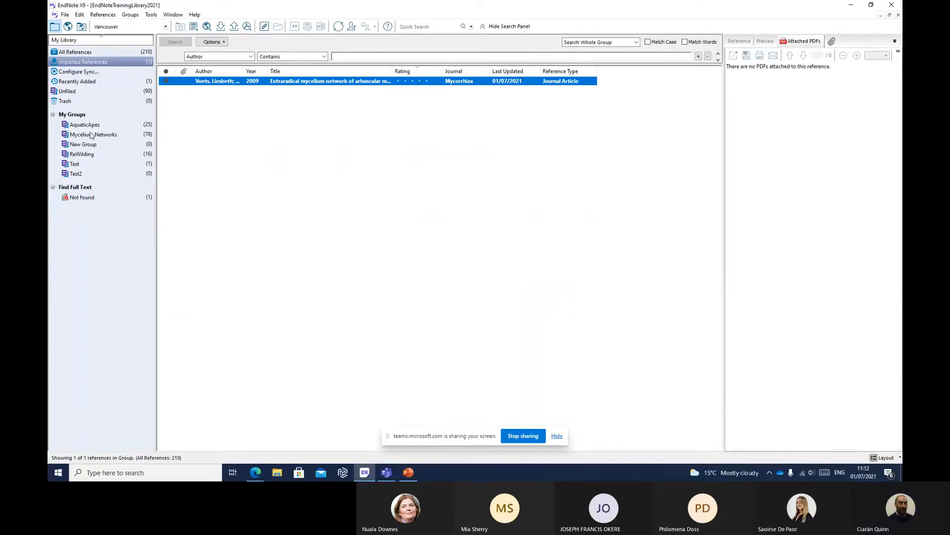
mouse_move(257, 472)
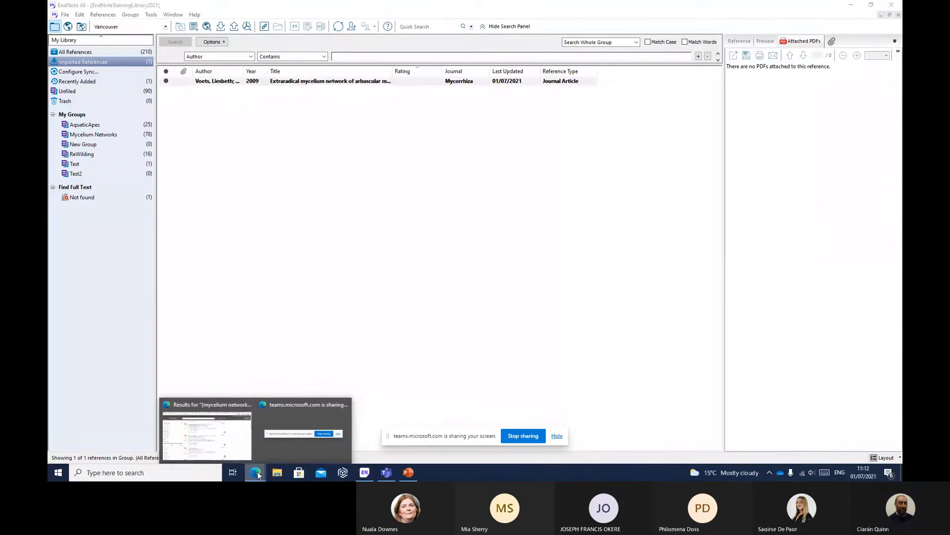
left_click(233, 433)
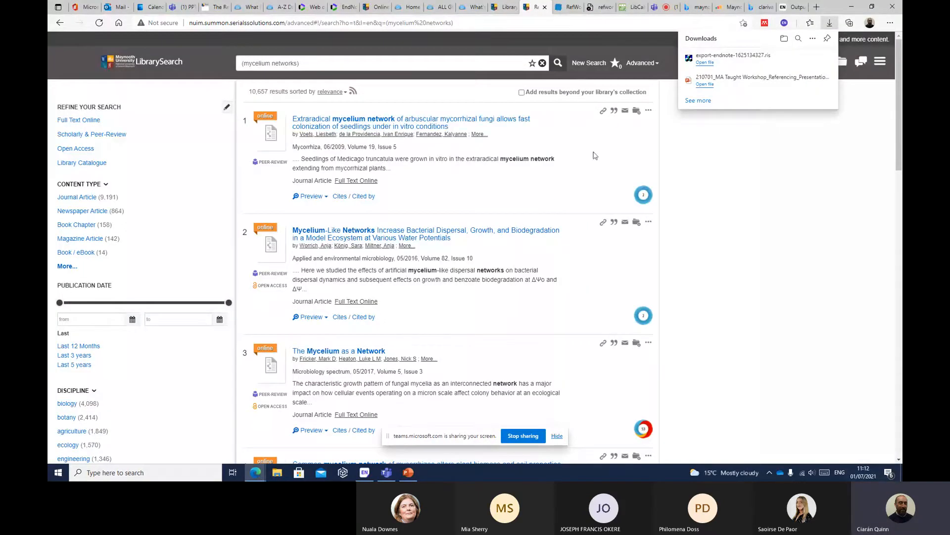
Open Google Scholar's homepage in a new browser tab
left_click(816, 7)
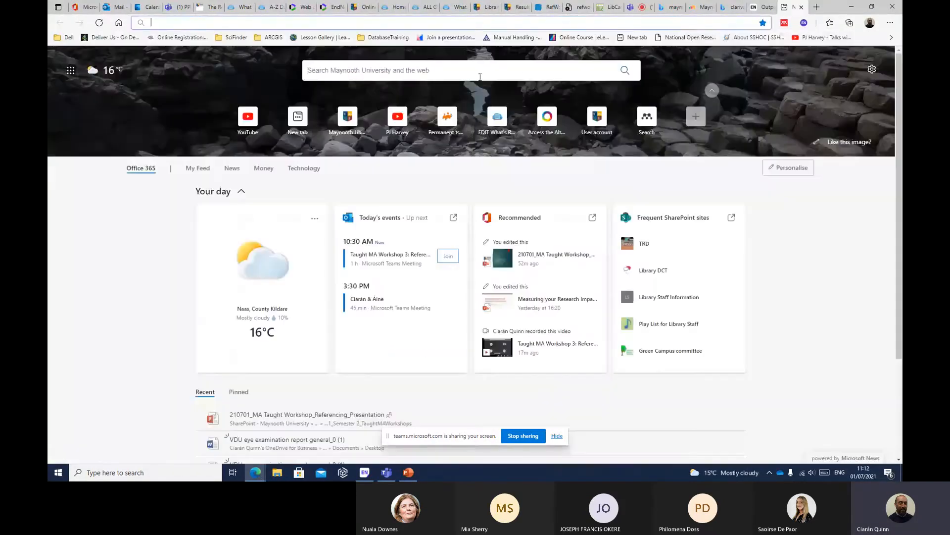
left_click(519, 70)
type("googl")
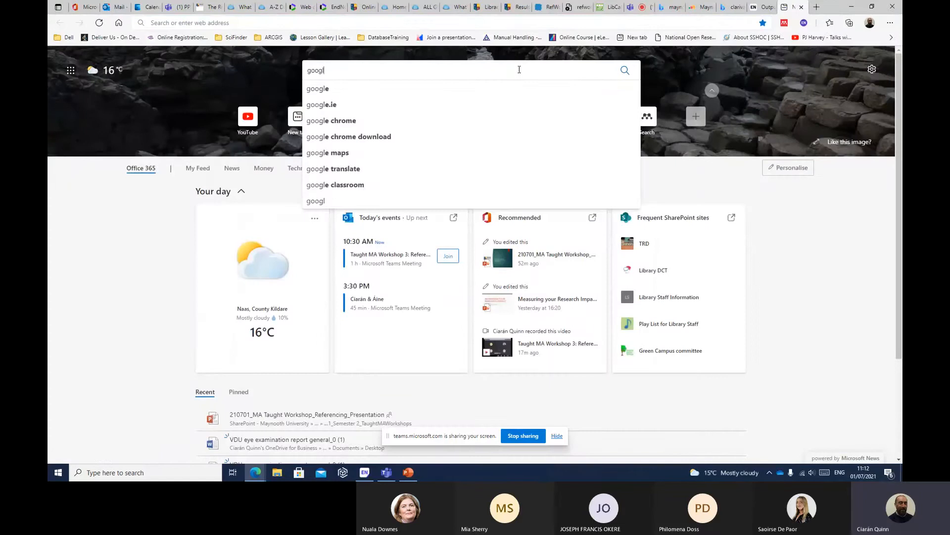
type("e scholar")
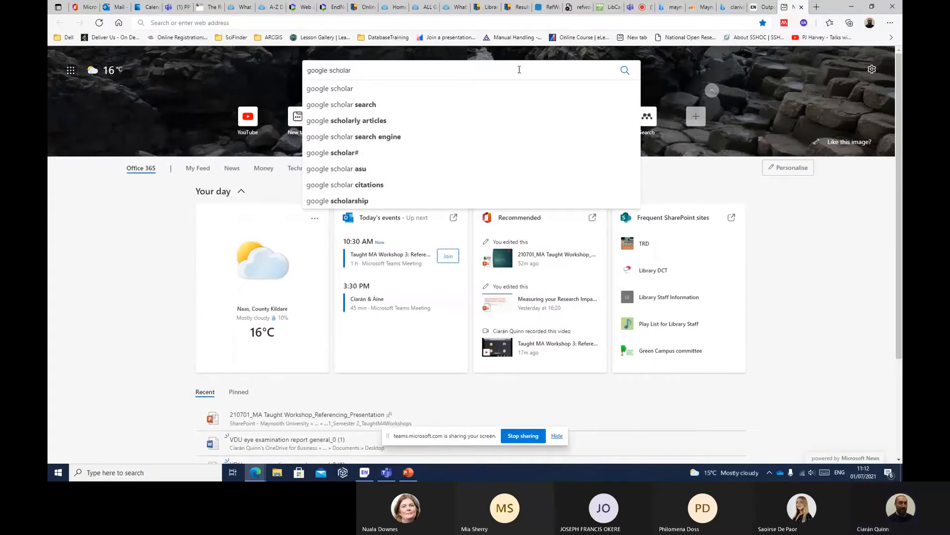
key("Return")
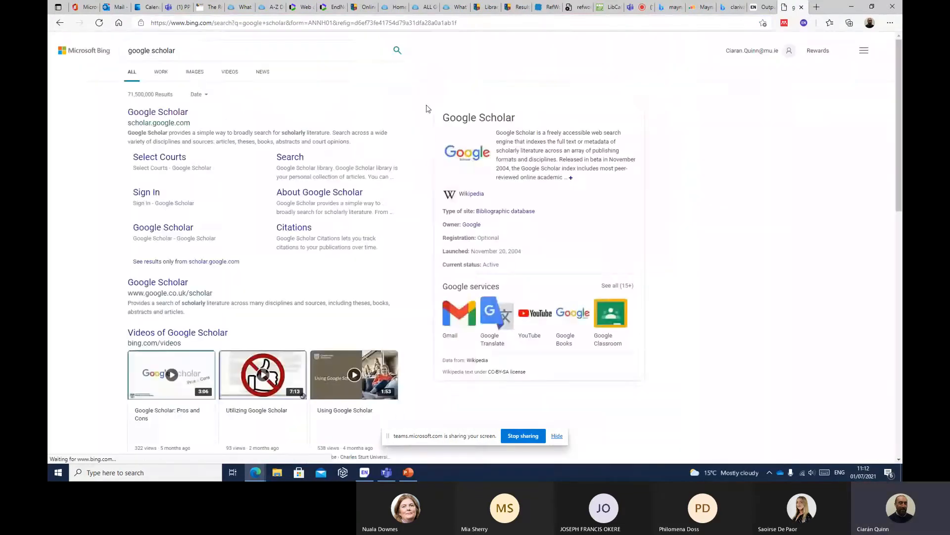
left_click(183, 113)
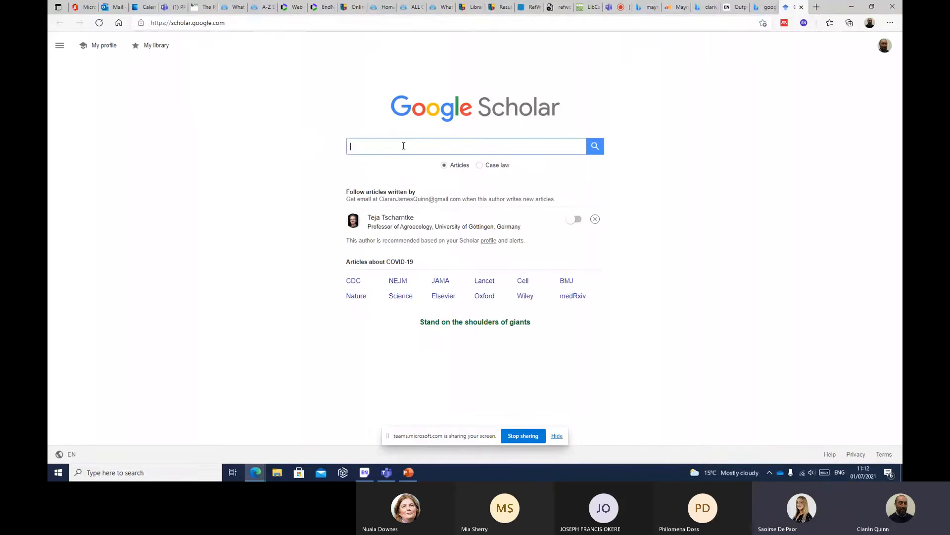
Search Scholar for 'mycelium networks' and download the first result's EndNote citation
type("c")
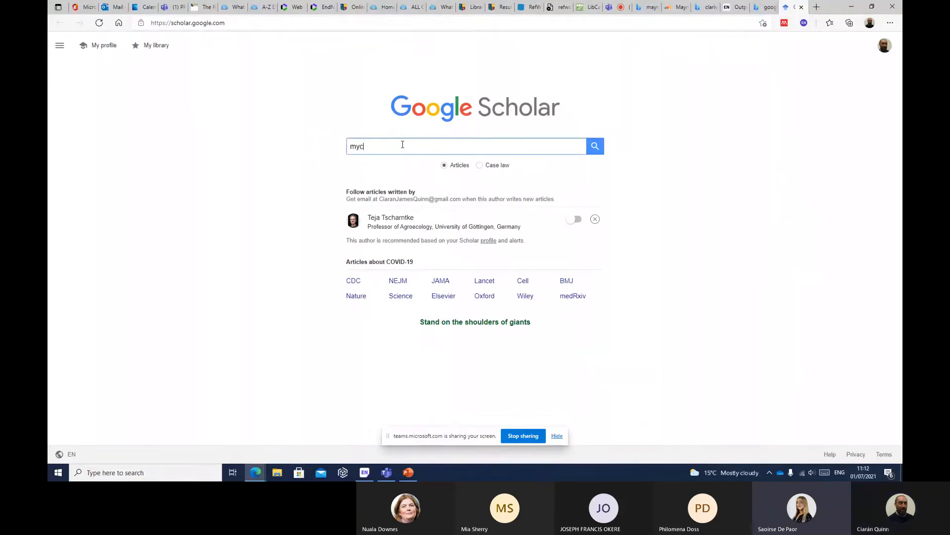
type("elium")
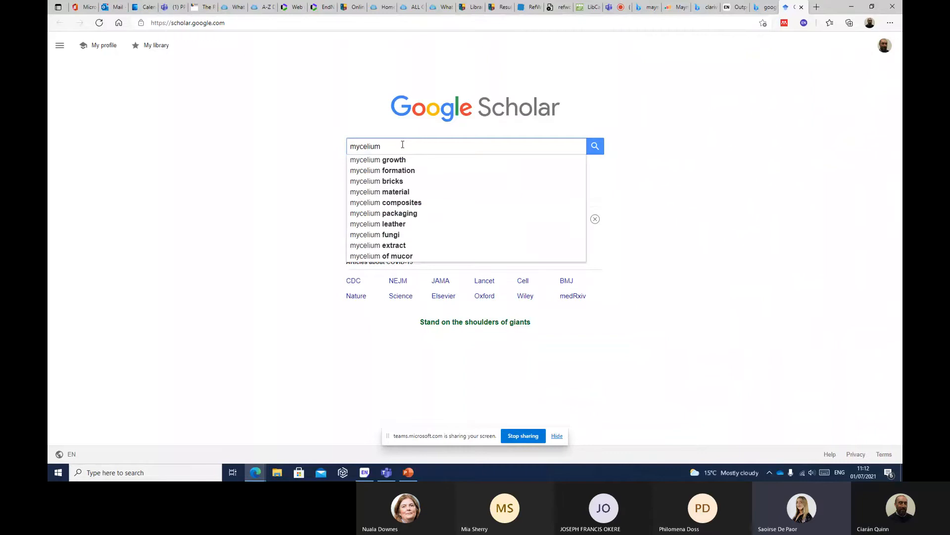
type(" networks")
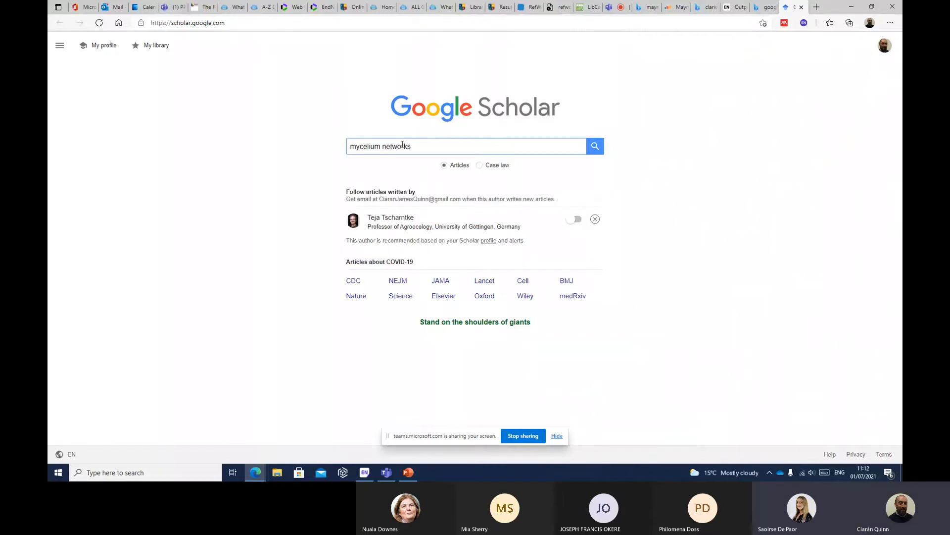
key("Return")
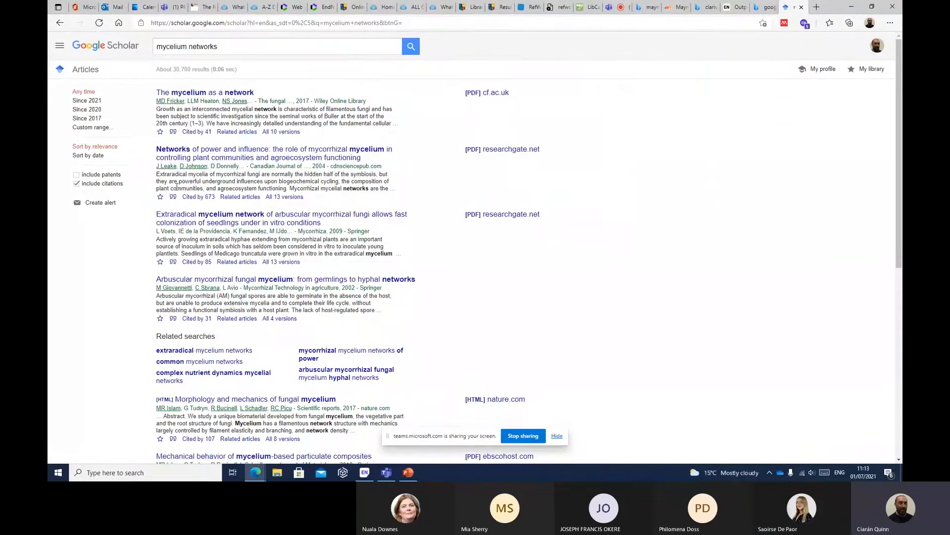
left_click(173, 133)
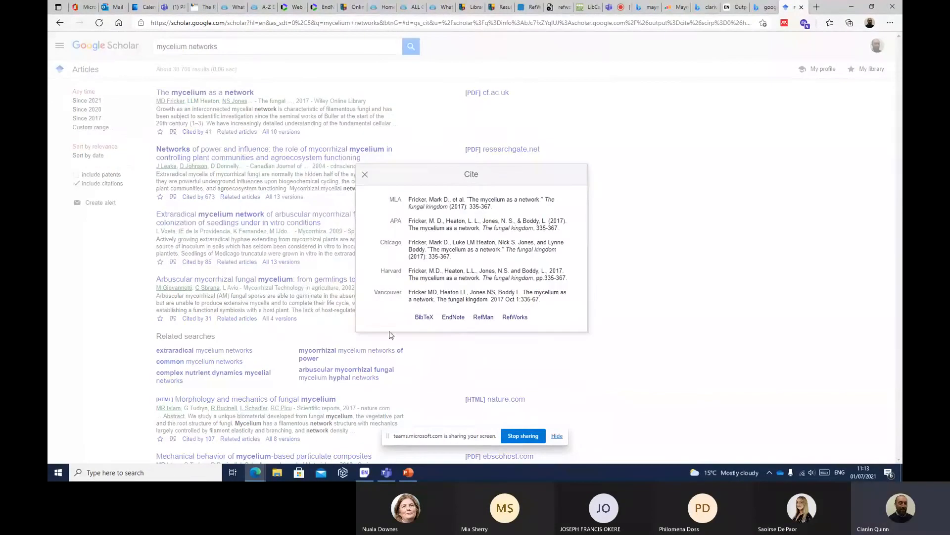
left_click(454, 319)
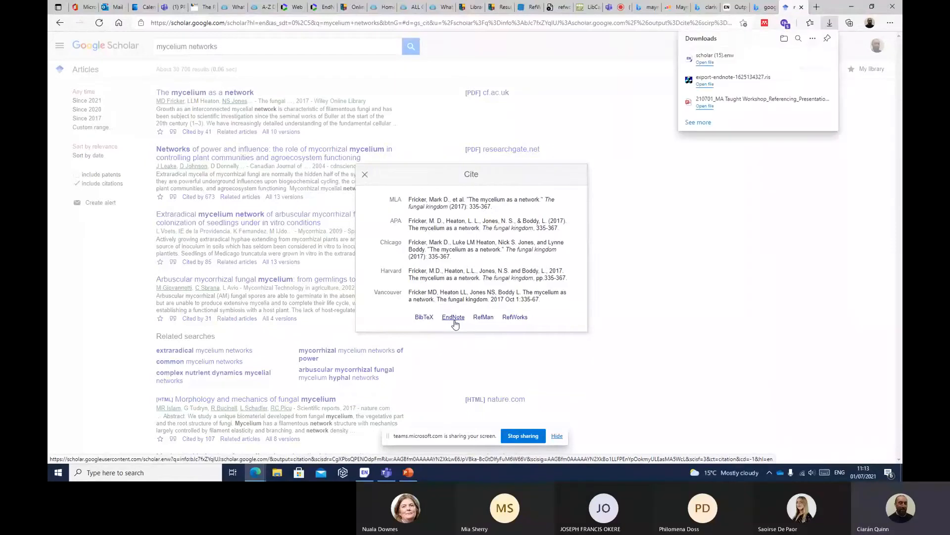
Import 'The mycelium as a network' into EndNote, file it under Mycelium Networks, and return to Scholar
left_click(709, 62)
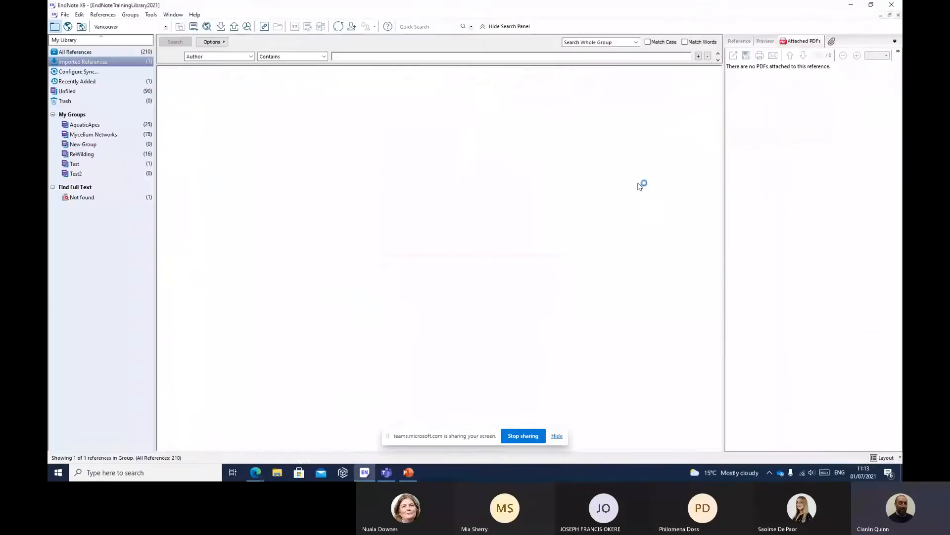
right_click(297, 82)
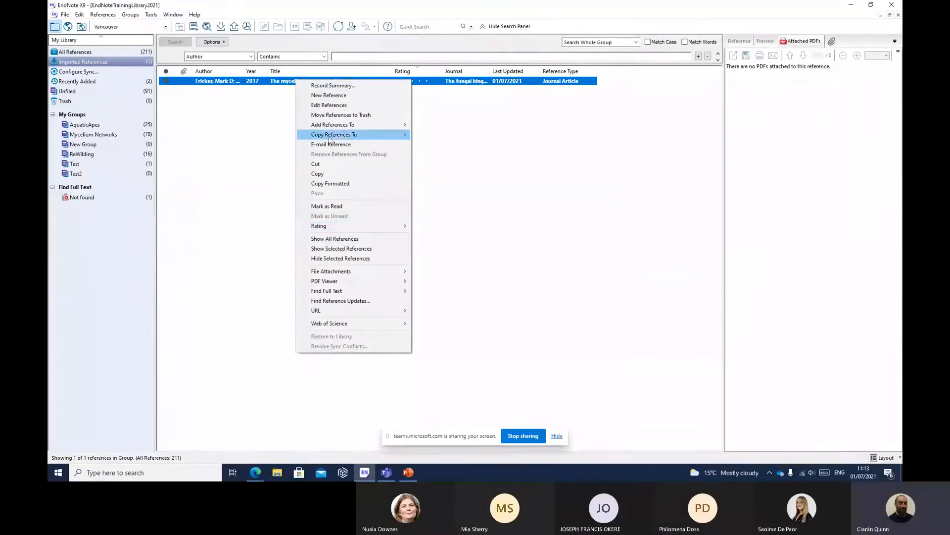
mouse_move(346, 125)
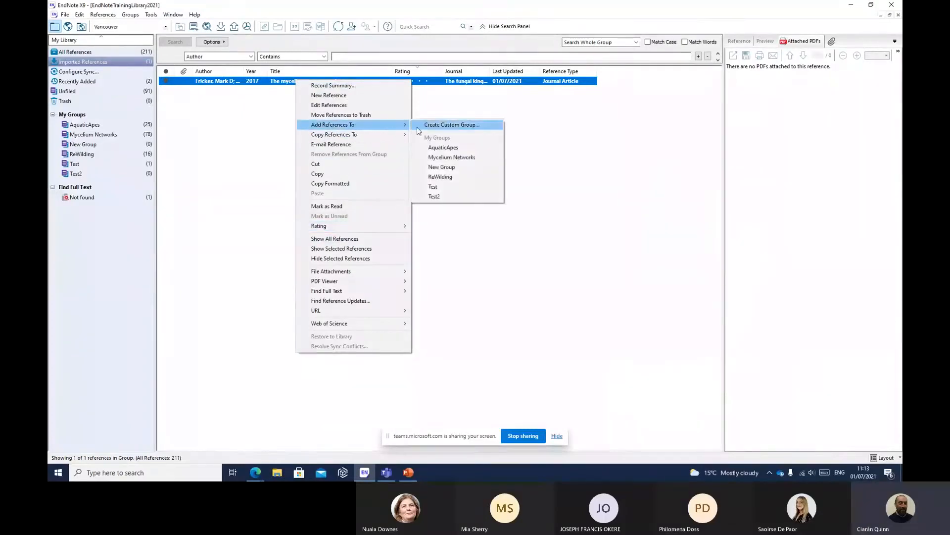
left_click(440, 158)
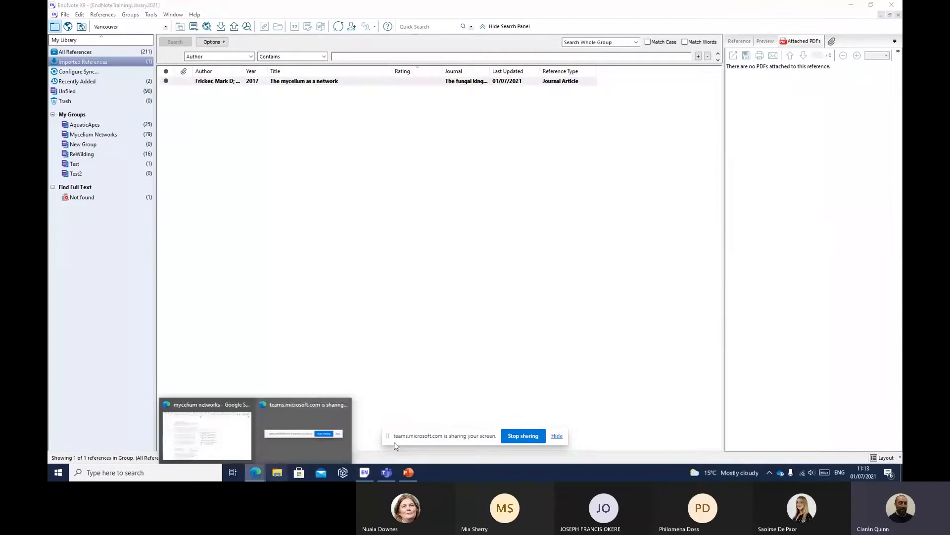
left_click(204, 436)
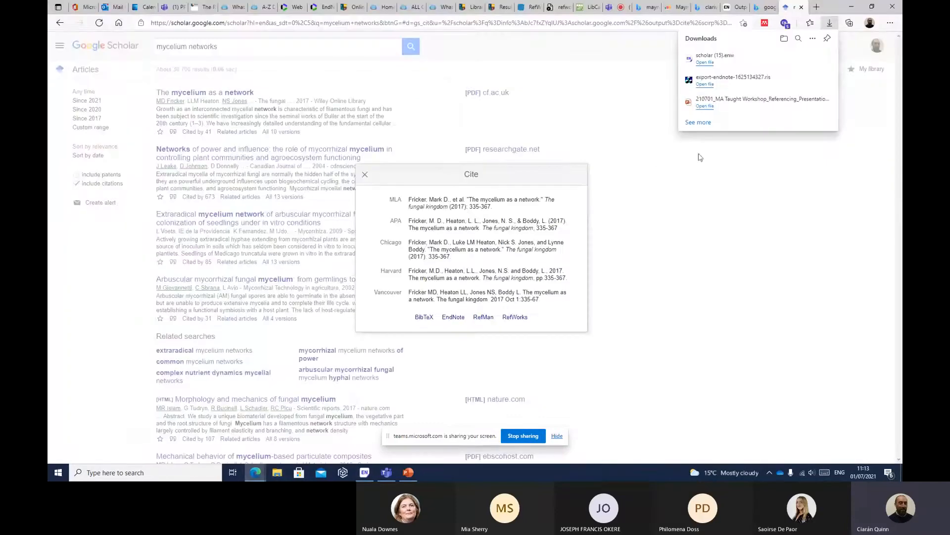
Close the Cite box, then open Academic Search Complete from the A-Z Databases list under letter A
left_click(654, 207)
left_click(663, 210)
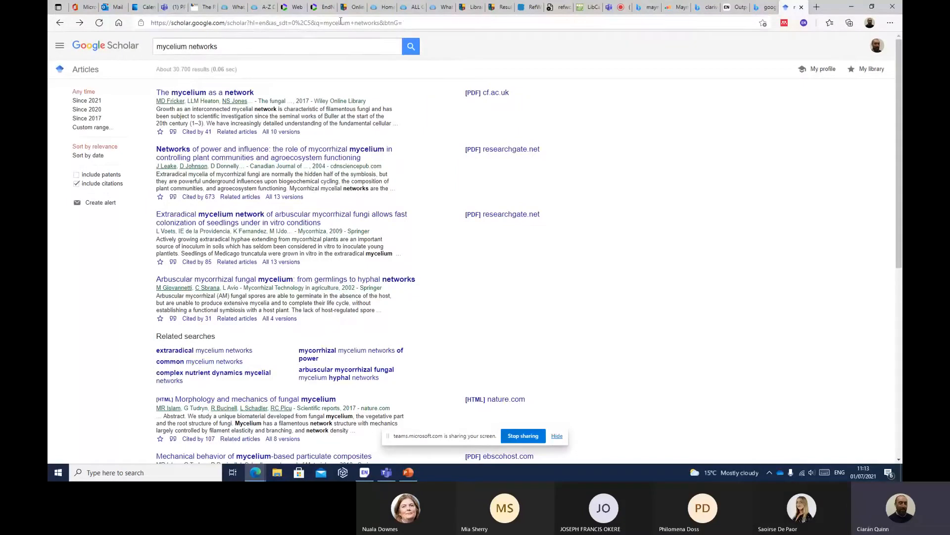
left_click(268, 7)
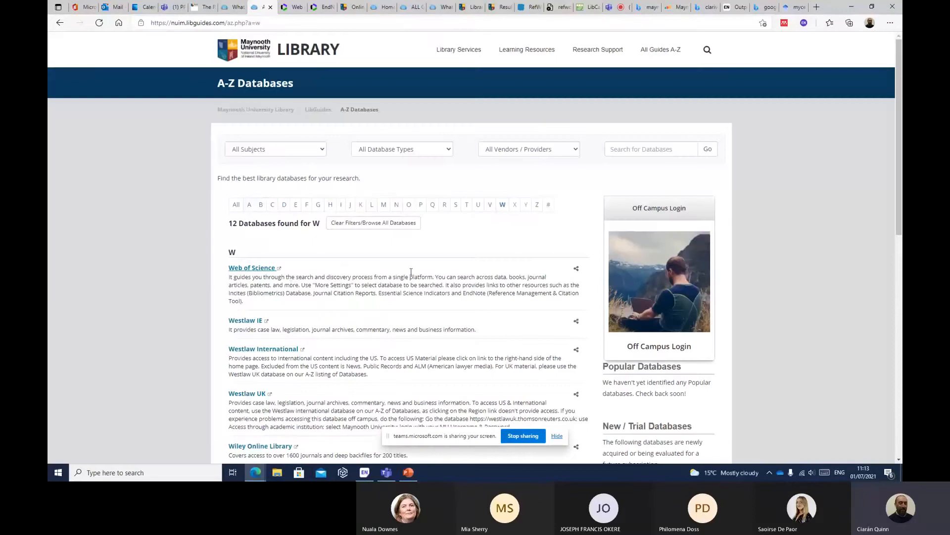
left_click(249, 205)
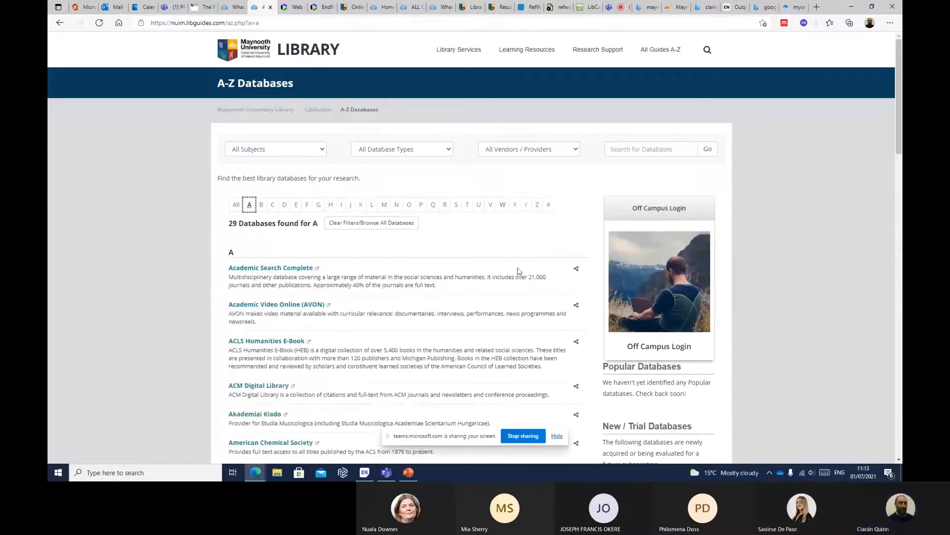
left_click(283, 269)
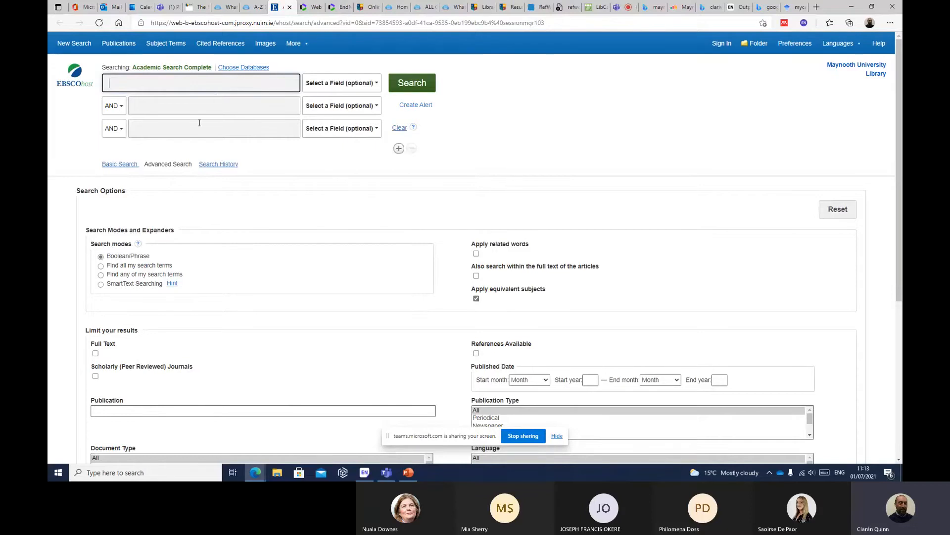
Search Academic Search Complete for 'rewilding' and export the Knepp Estate article as RIS to EndNote
type("ew")
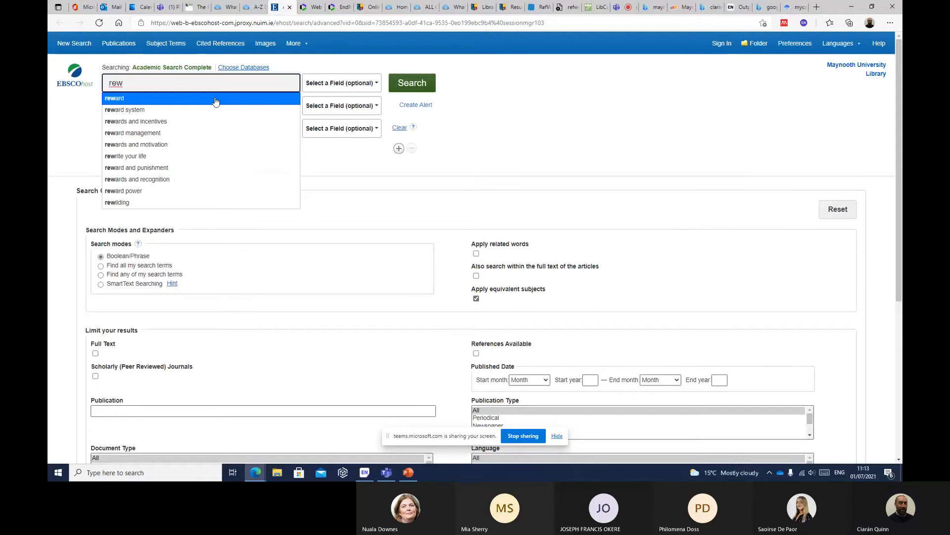
type("ilding")
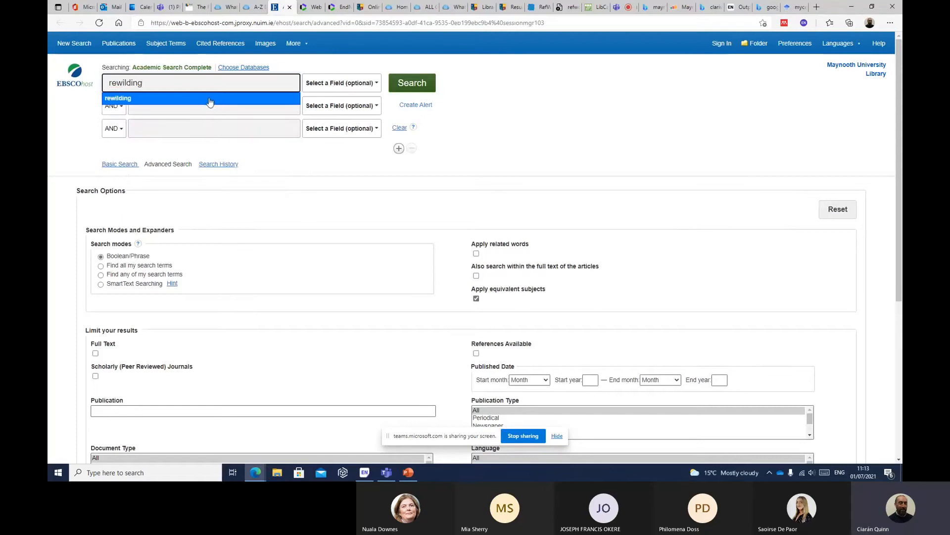
left_click(423, 87)
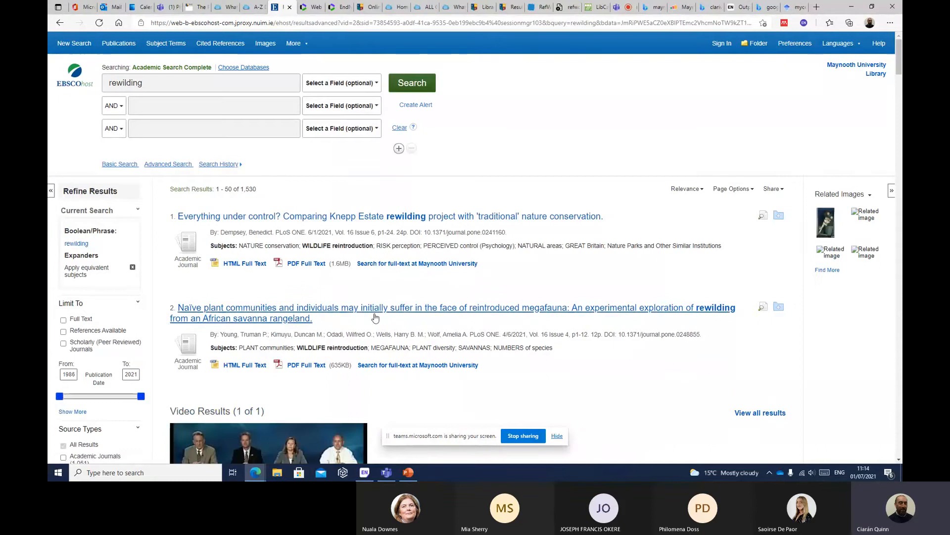
left_click(350, 217)
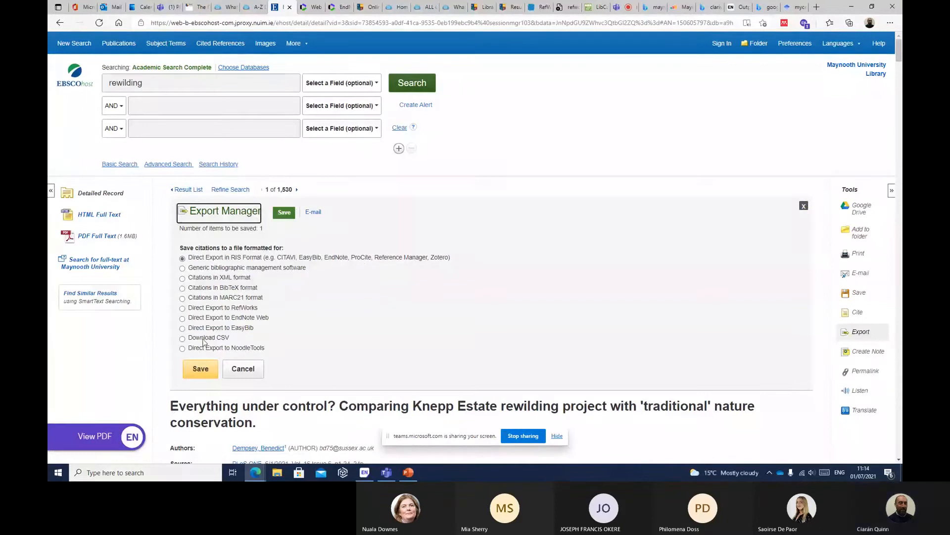
left_click(201, 368)
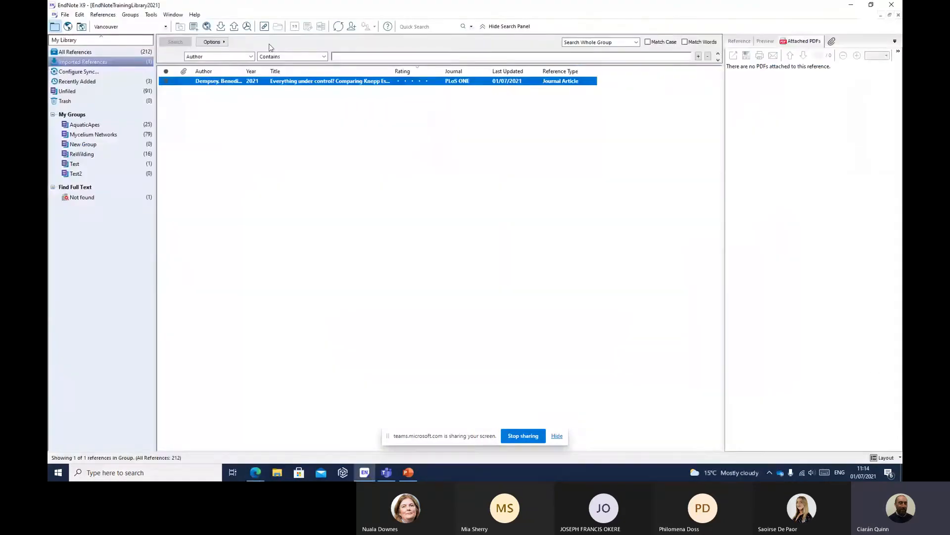
File the Knepp Estate PLoS ONE article under ReWilding, bringing the group to 17 references
right_click(278, 82)
mouse_move(306, 128)
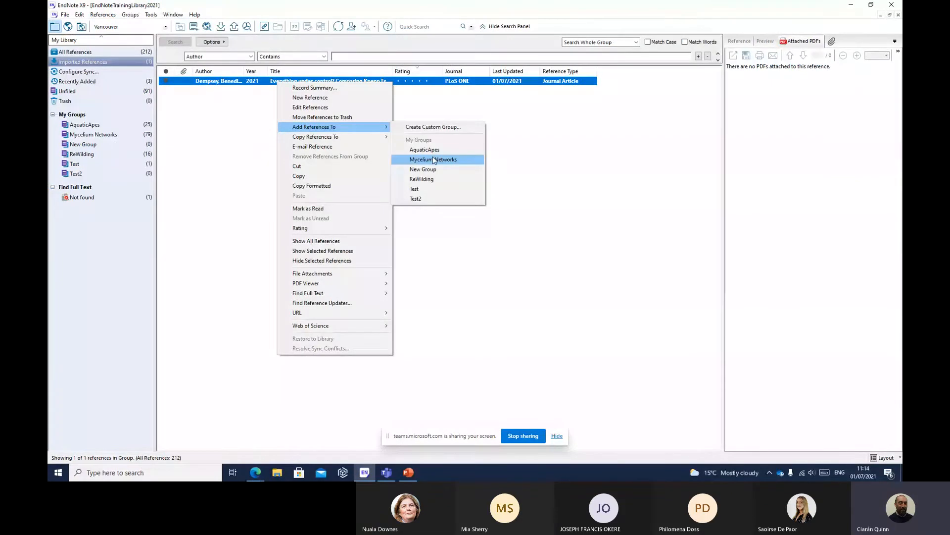
left_click(421, 179)
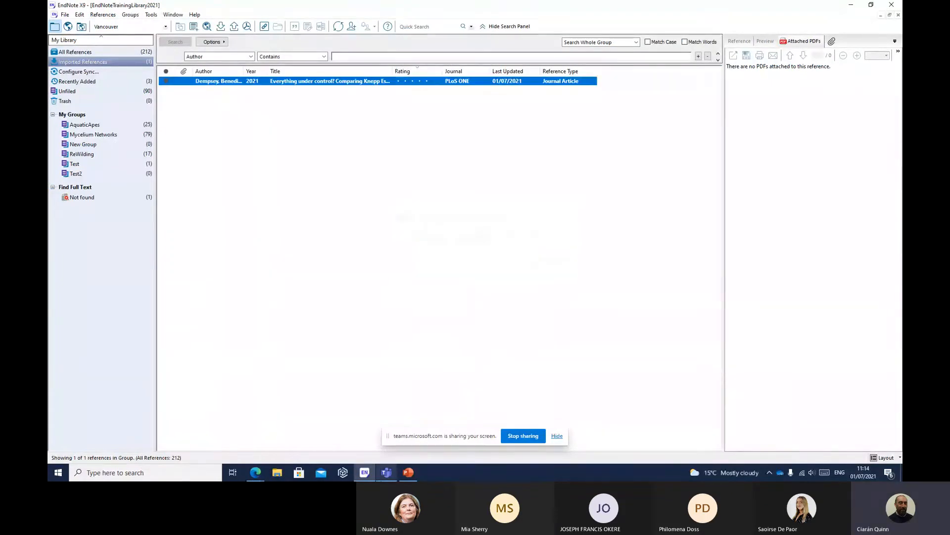
left_click(256, 472)
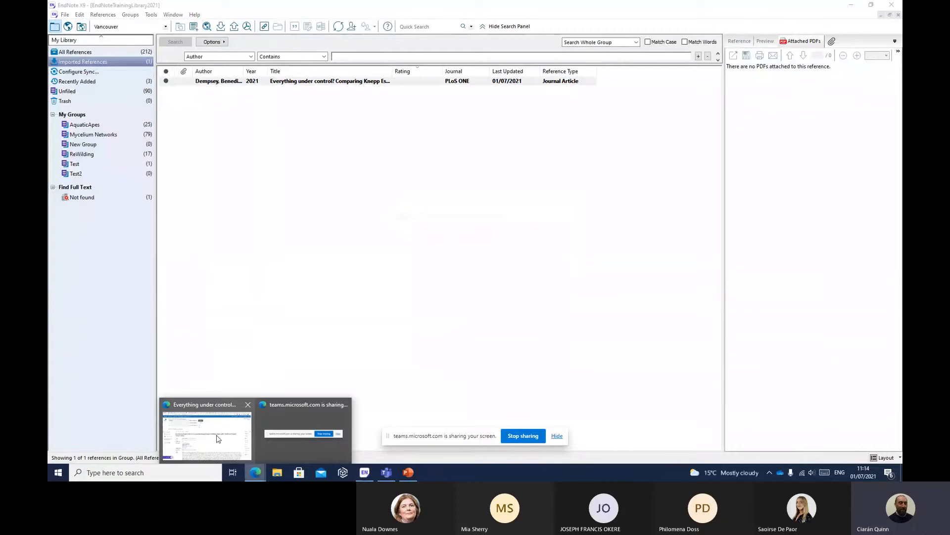
From the A-Z Databases list under S, open Sociological Abstracts on ProQuest
left_click(218, 438)
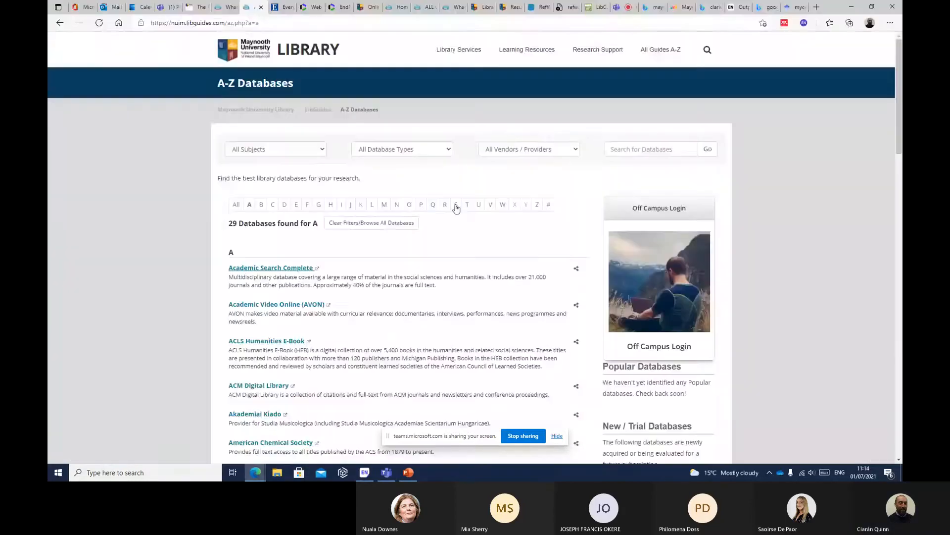
left_click(456, 207)
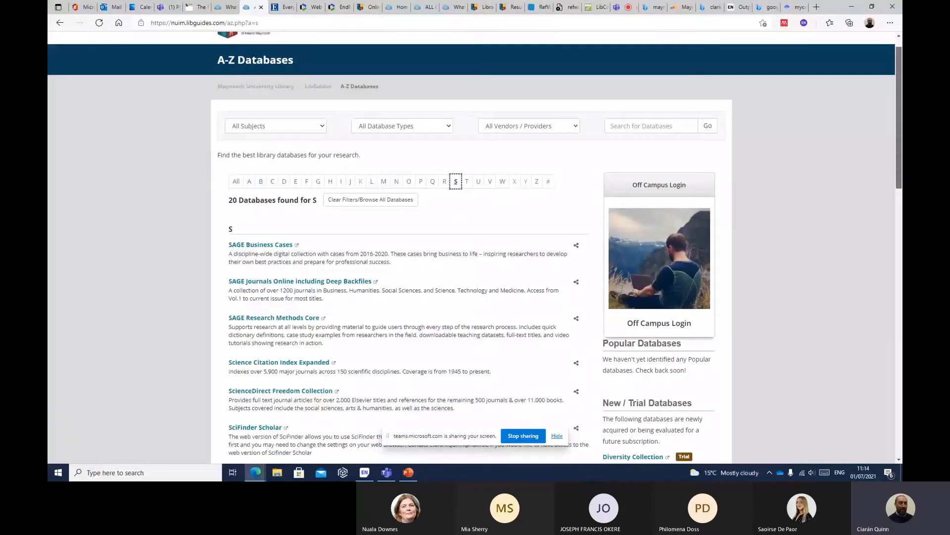
scroll(419, 255, "down", 11)
left_click(243, 41)
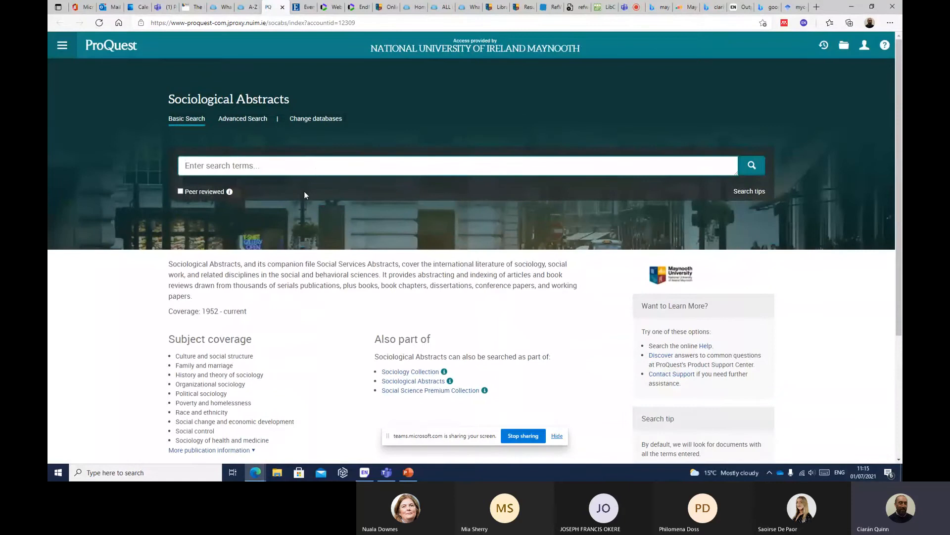
Search Sociological Abstracts for 'rewil' and mark the first three results
type("rewil")
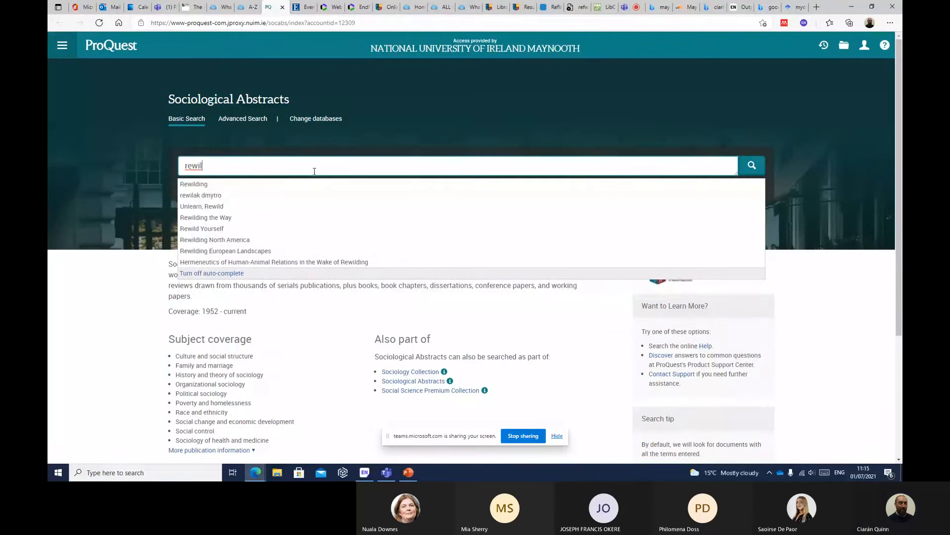
left_click(270, 183)
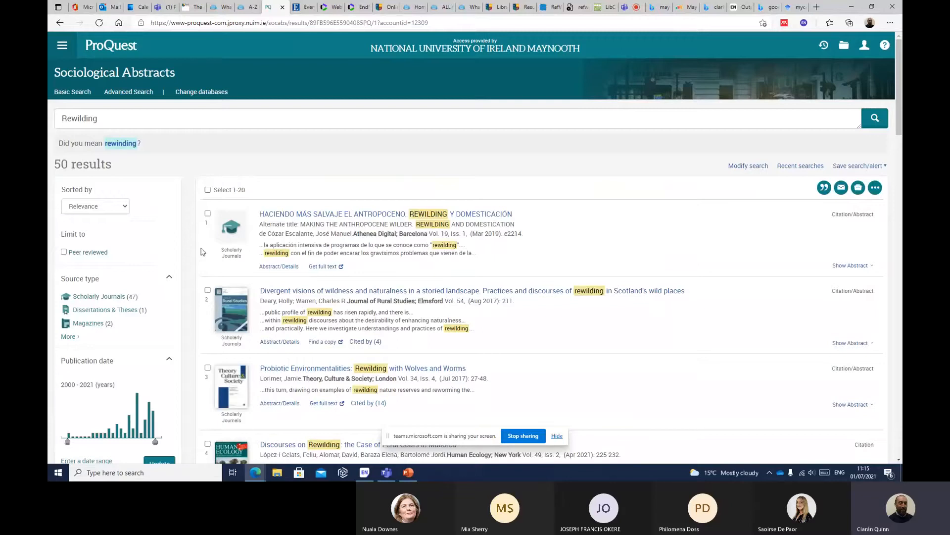
left_click(208, 214)
left_click(208, 290)
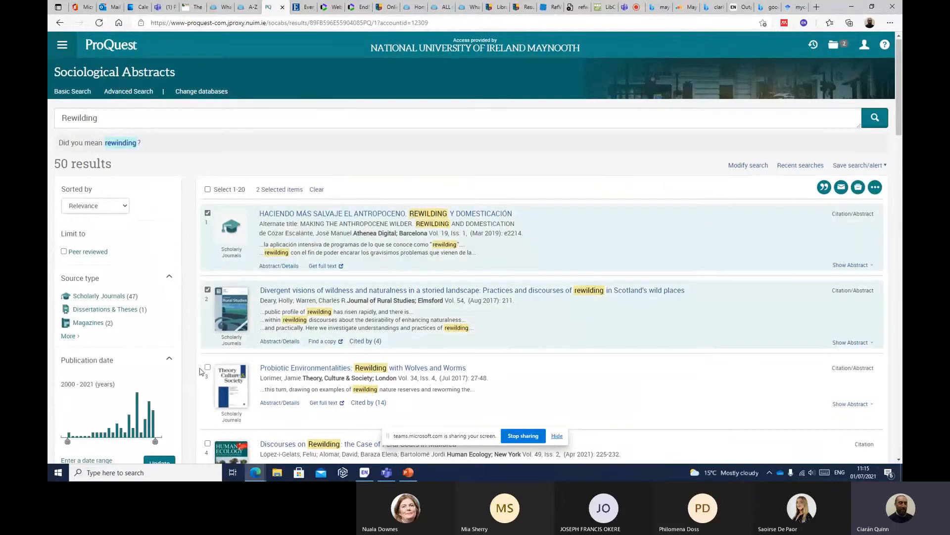
left_click(208, 368)
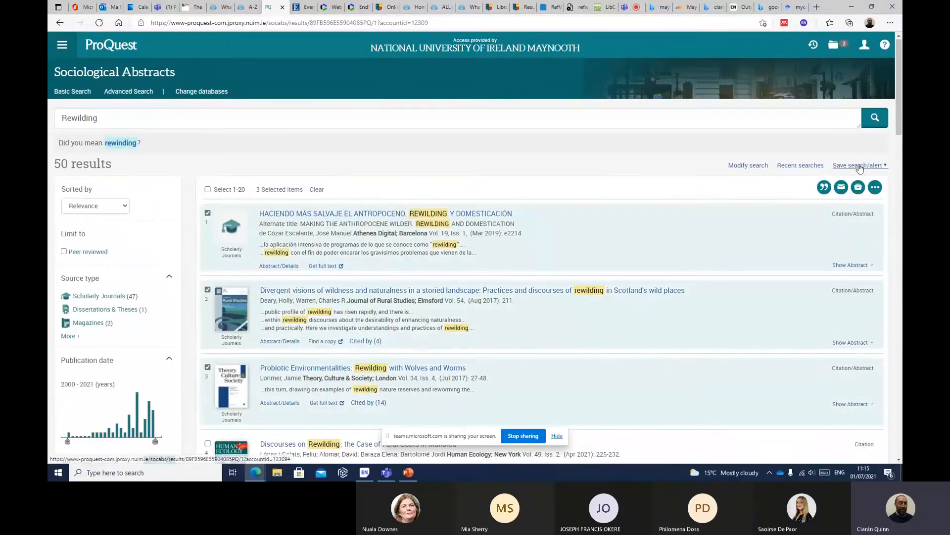
Export the three marked results as an RIS file for EndNote and close the export dialog
left_click(875, 187)
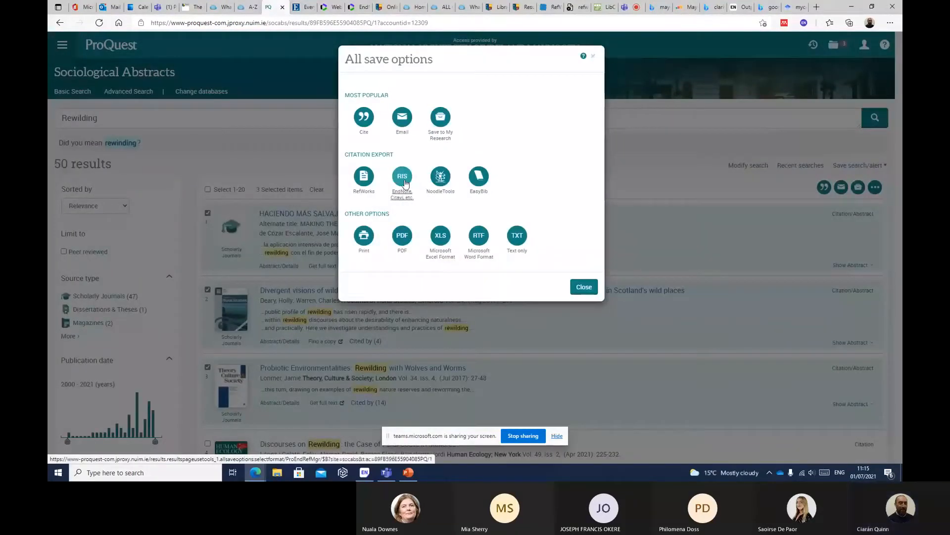
left_click(406, 198)
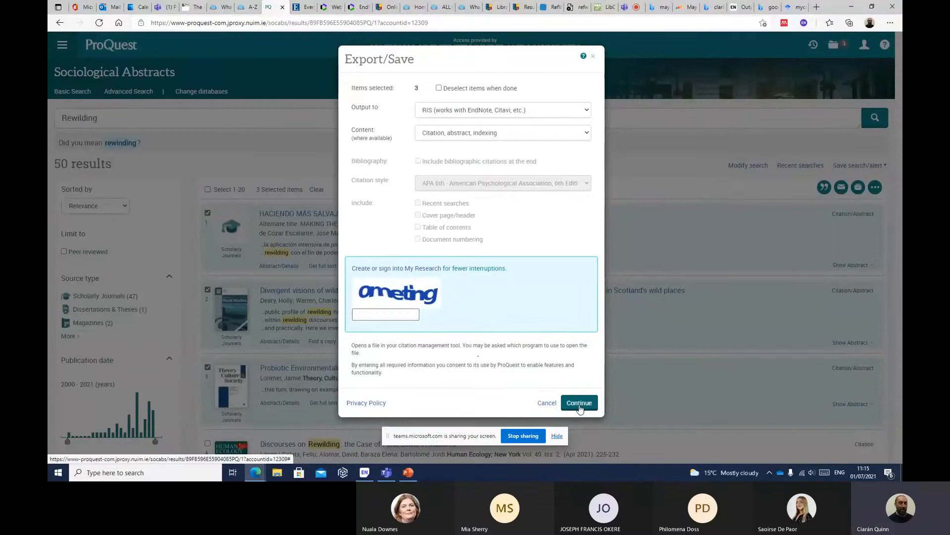
left_click(593, 57)
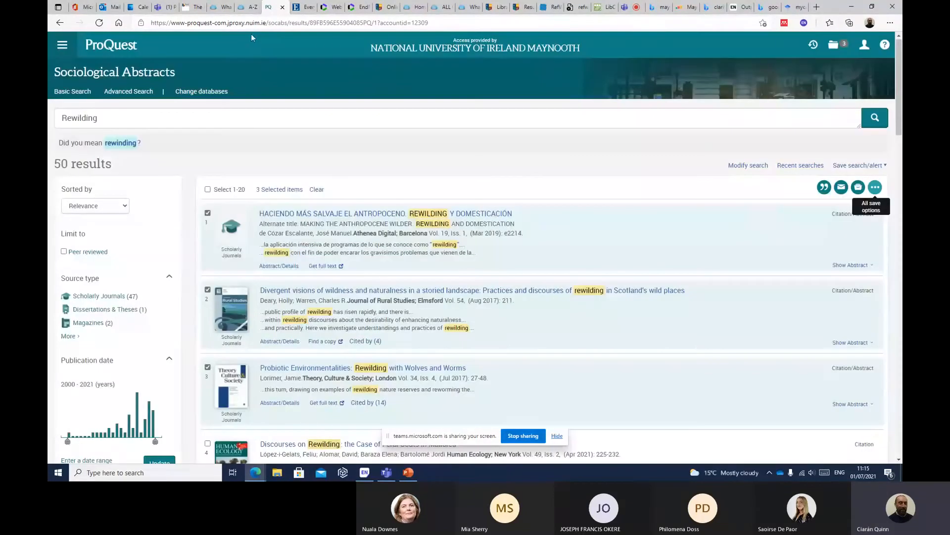
From the A-Z Databases list under J, open JSTOR Arts and Sciences
left_click(249, 8)
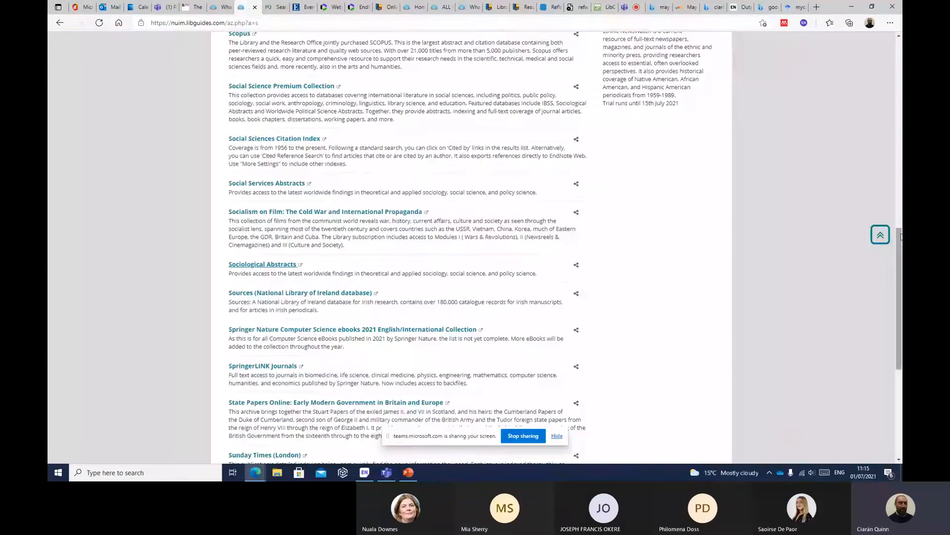
left_click(880, 235)
left_click(351, 205)
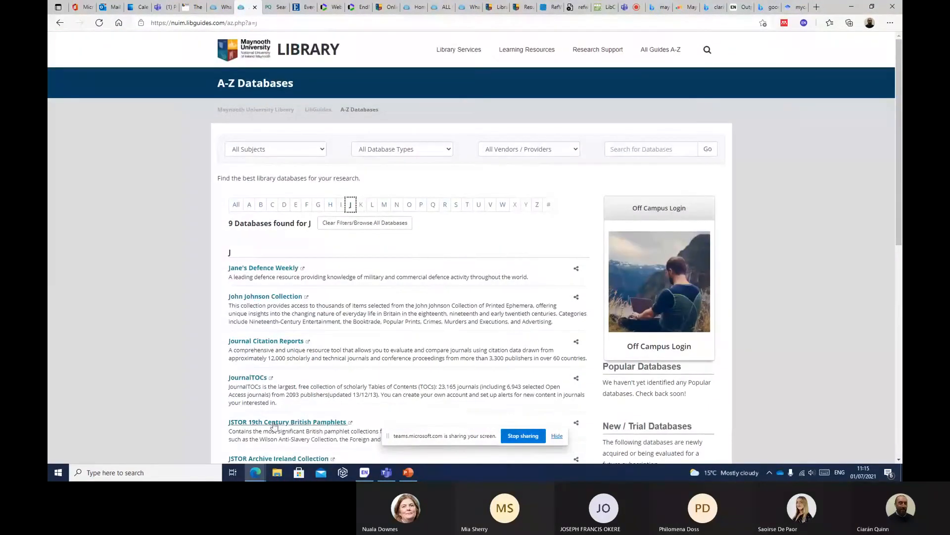
scroll(890, 195, "down", 3)
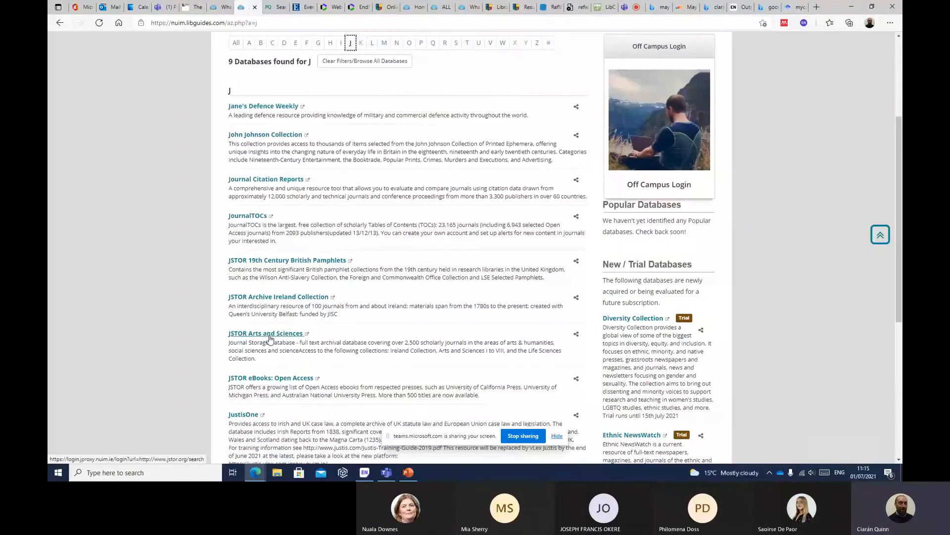
left_click(270, 334)
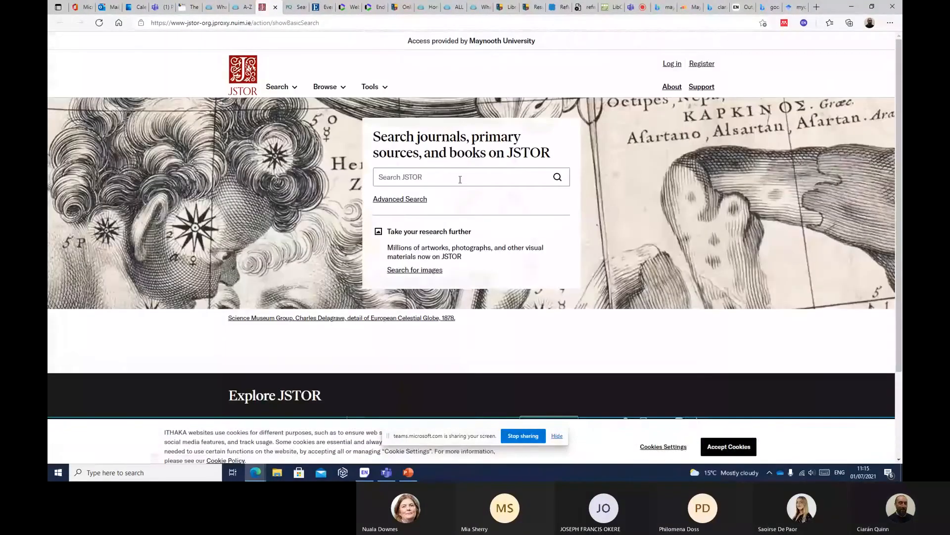
Search JSTOR for 'rewilding' (804 results) and tick the 2016 PNAS article 'Rewilding'
left_click(475, 176)
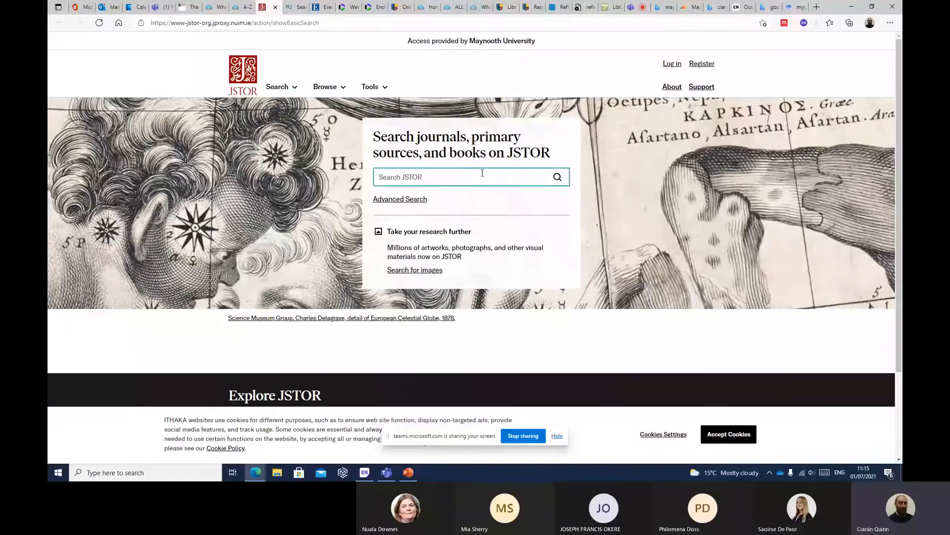
type("rewilding")
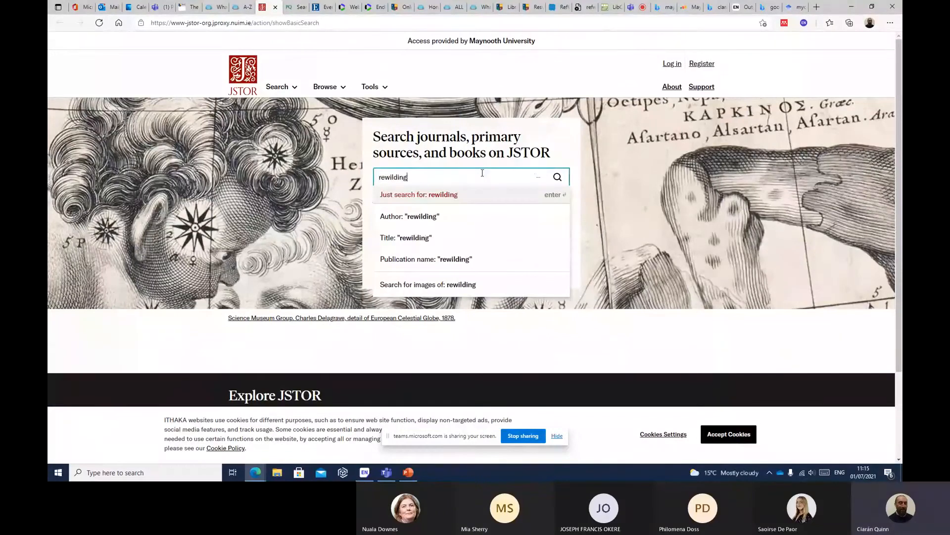
left_click(558, 177)
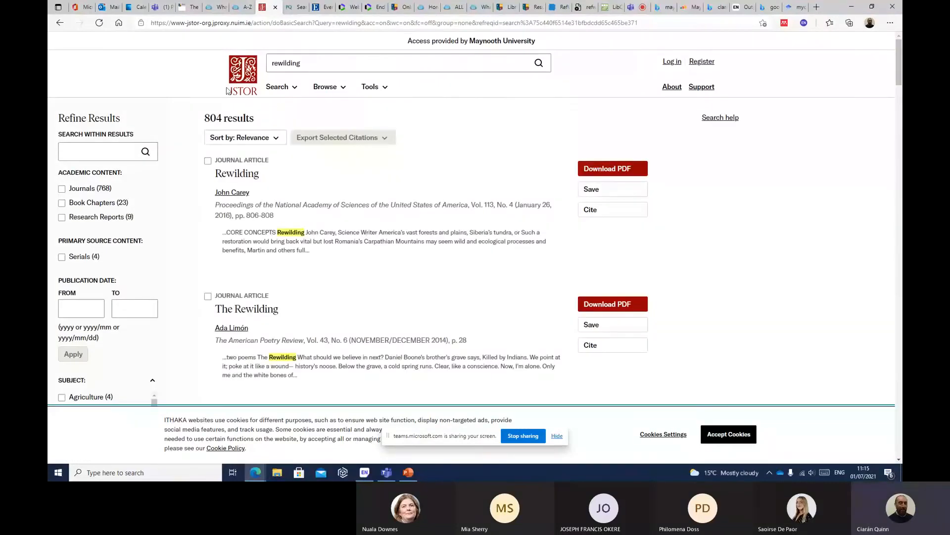
left_click(208, 162)
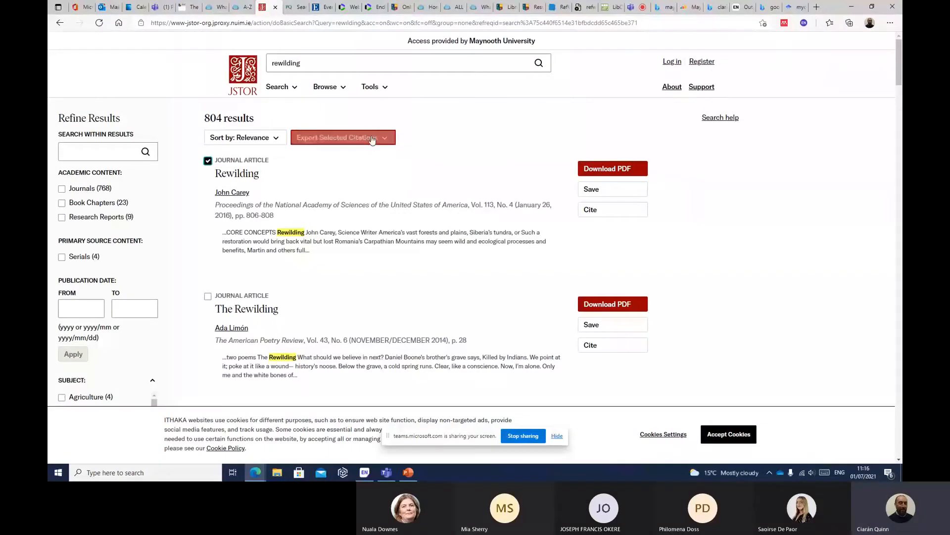
Export the ticked 'Rewilding' citation as RIS and open the file to import it into EndNote
left_click(386, 139)
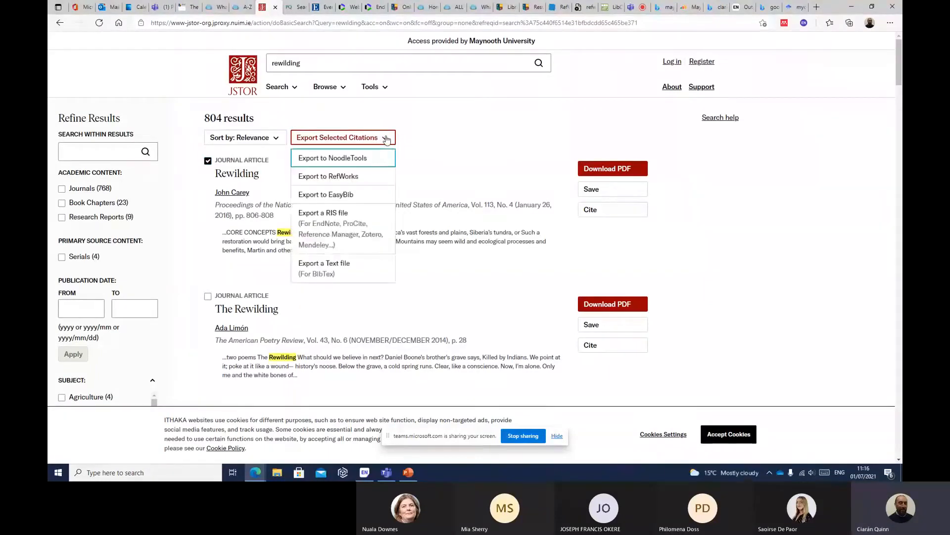
left_click(387, 140)
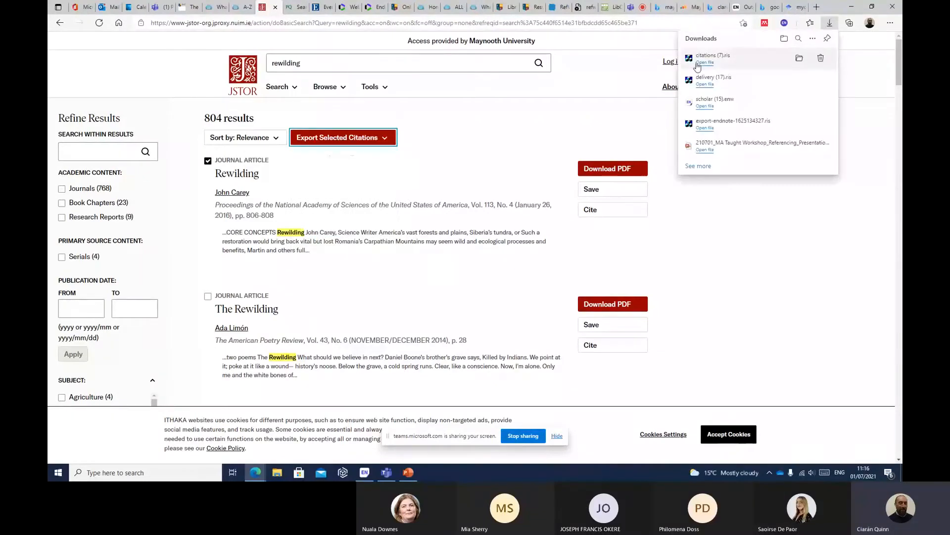
left_click(703, 63)
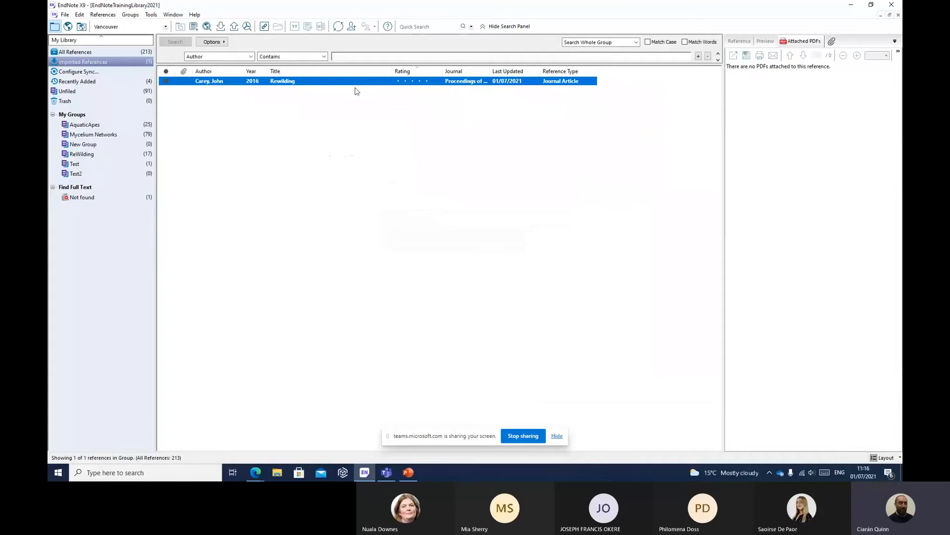
Review the imported 'Rewilding' reference's fields, including Research Notes, in the Reference panel
left_click(742, 41)
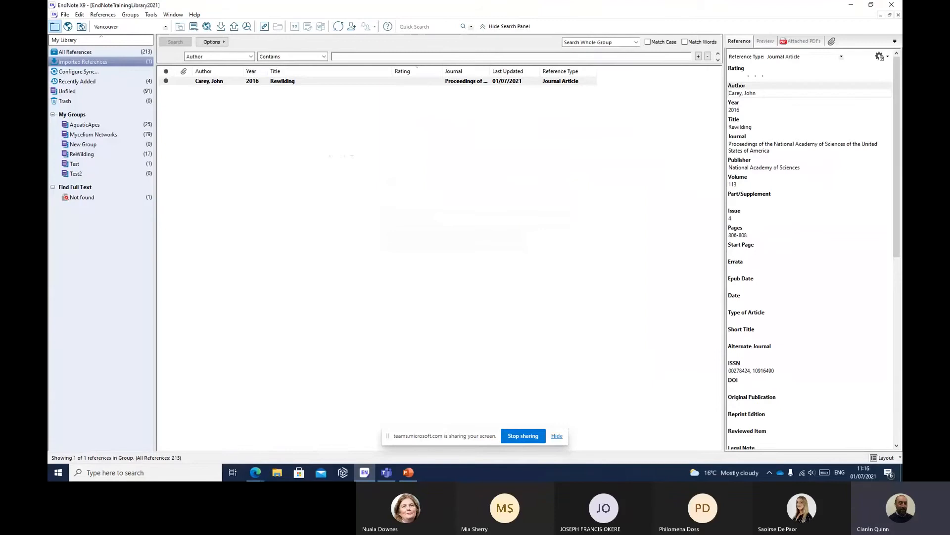
left_click_drag(901, 243, 898, 429)
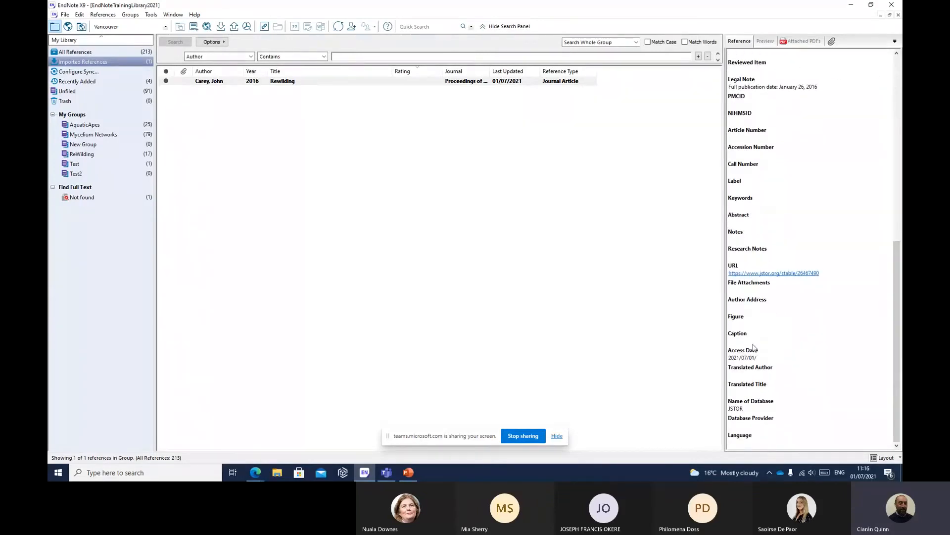
left_click(757, 253)
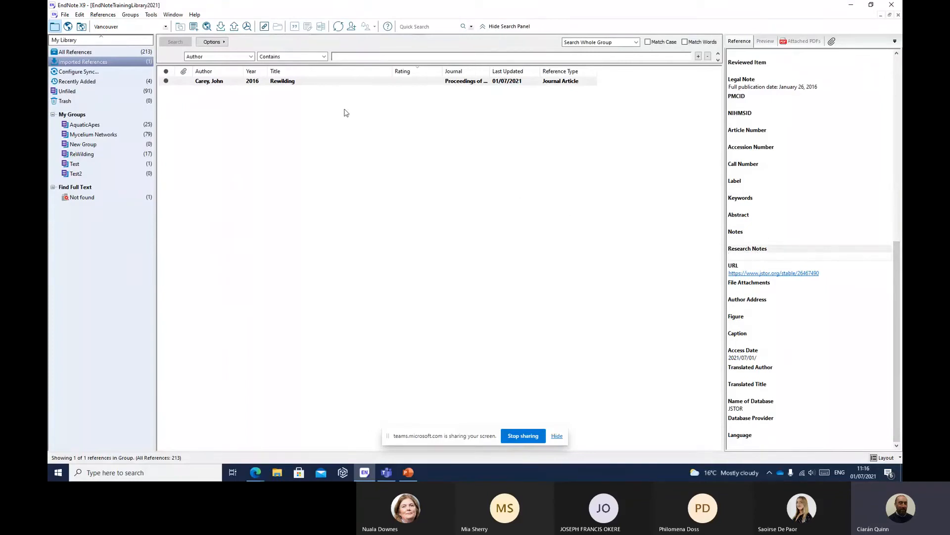
Add the 2016 PNAS 'Rewilding' reference to the ReWilding group, making 18 references
right_click(284, 81)
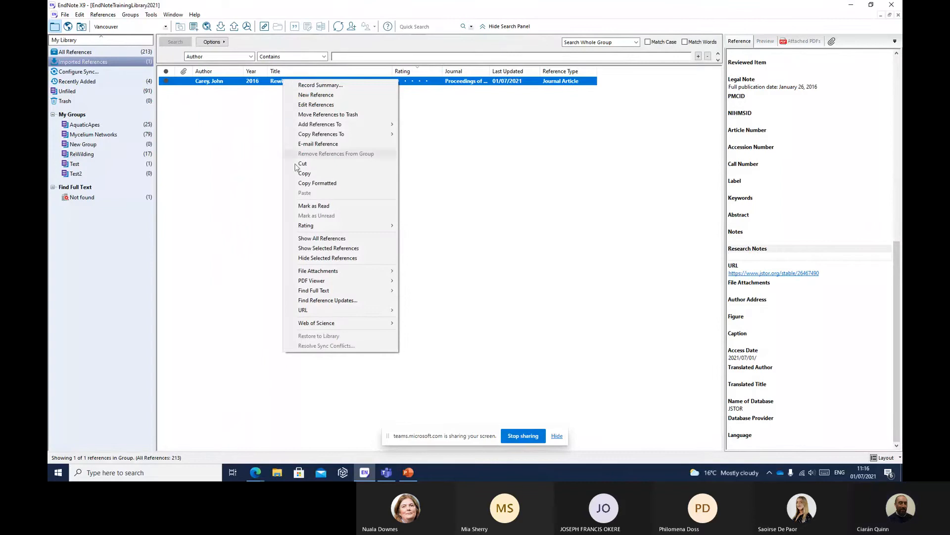
mouse_move(332, 125)
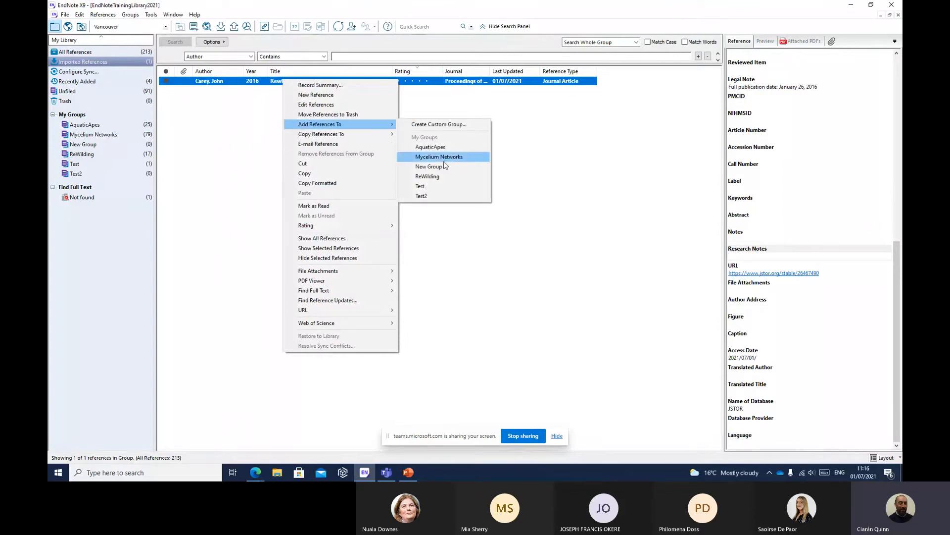
left_click(428, 177)
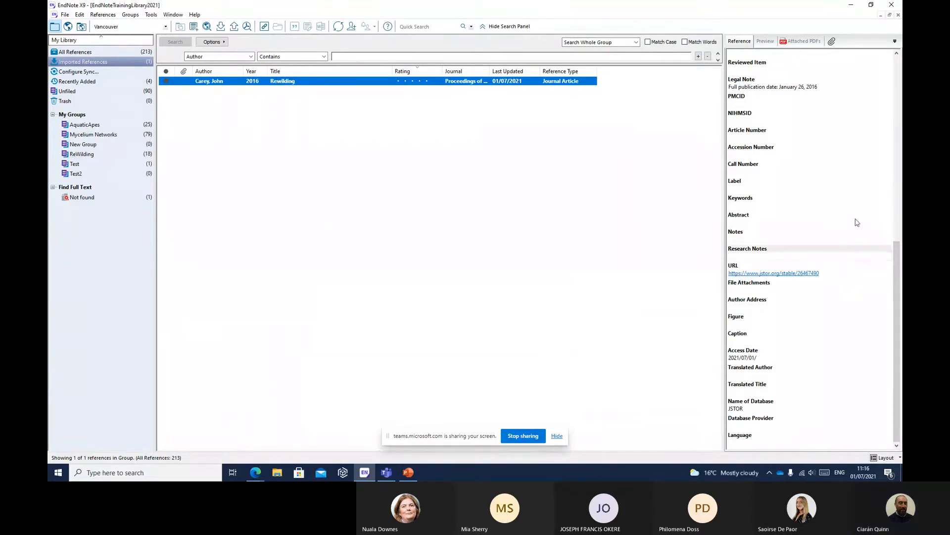
left_click_drag(897, 267, 900, 79)
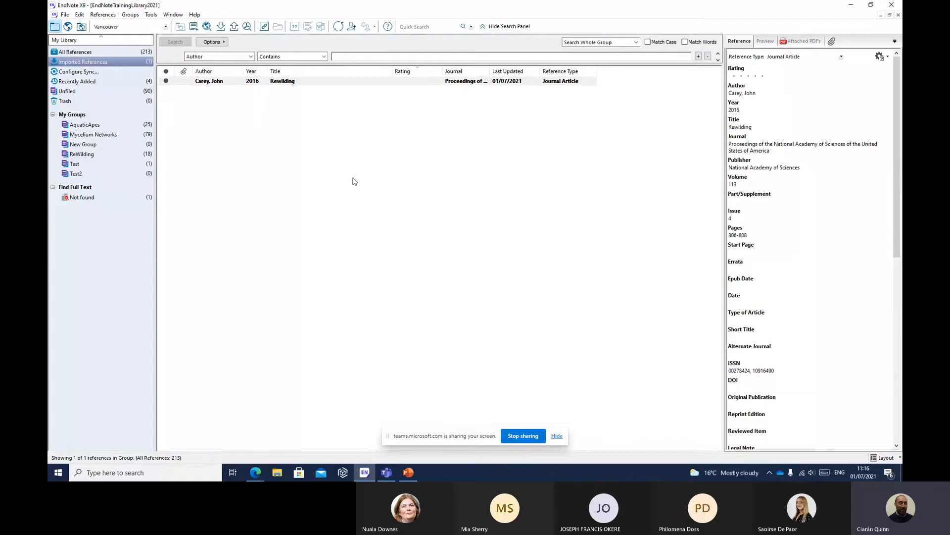
Show EndNote Web's Downloads page with the Cite While You Write installers
left_click(262, 473)
left_click(229, 421)
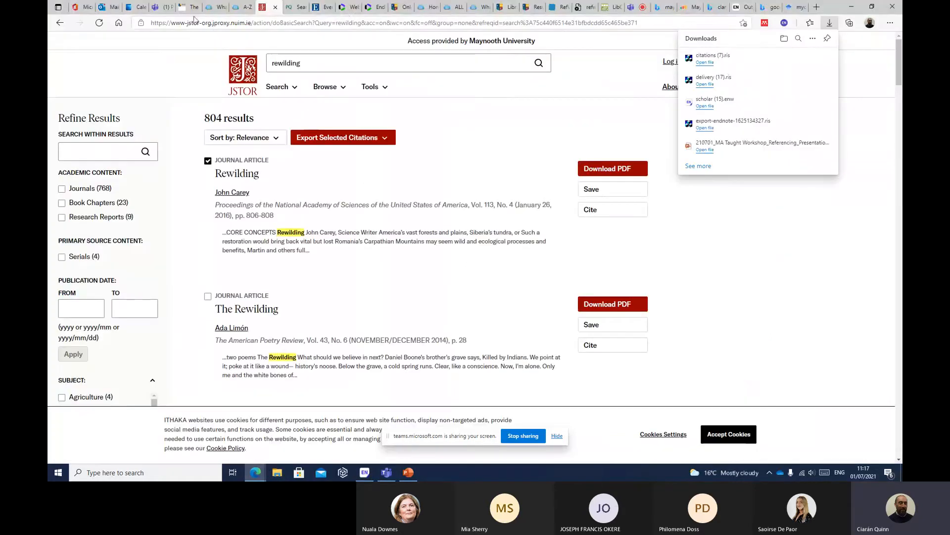
left_click(374, 7)
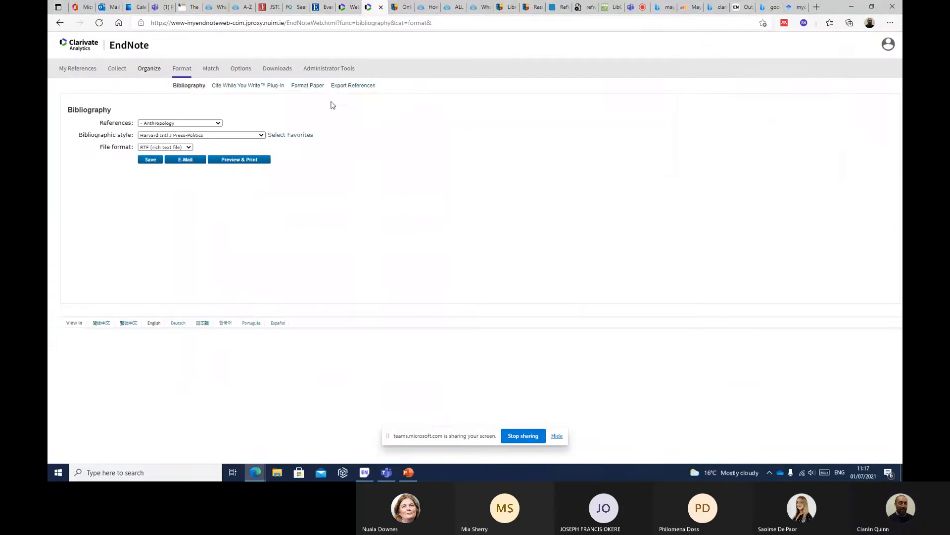
left_click(278, 70)
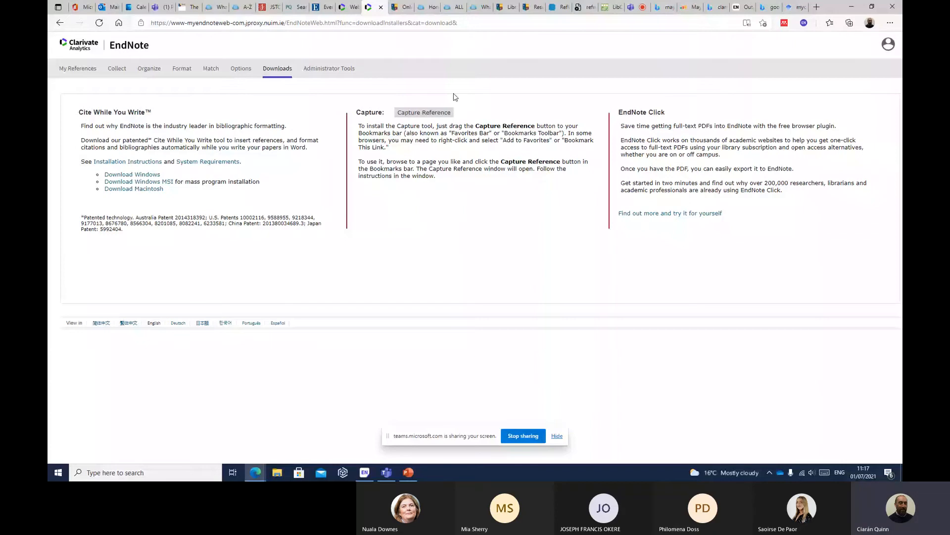
Accept JSTOR cookies, open the 'Rewilding' article's PDF, then go to Web of Science search
left_click(267, 8)
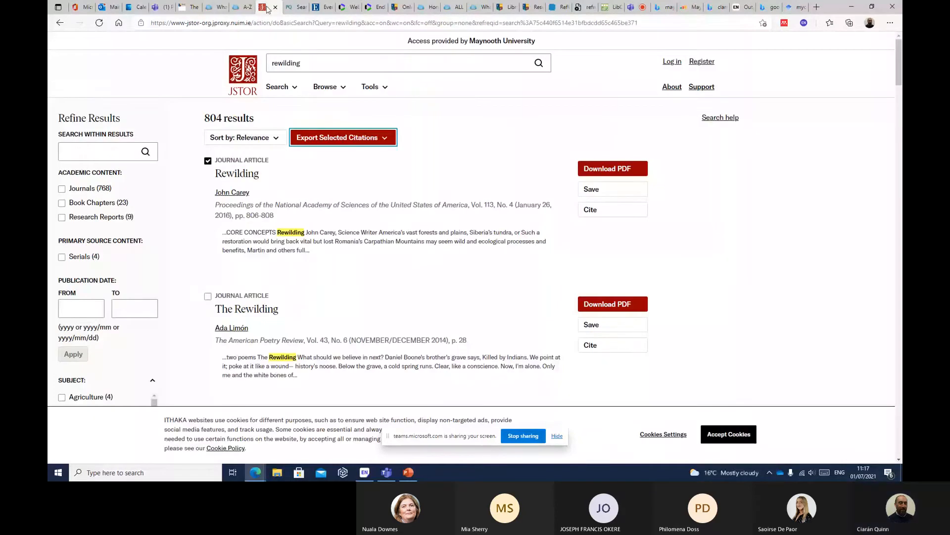
left_click(557, 435)
left_click(729, 434)
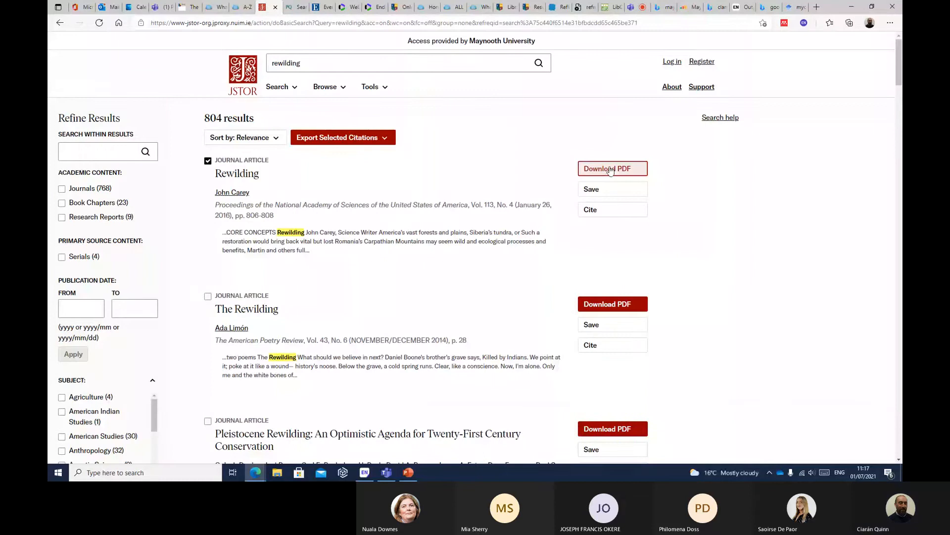
left_click(610, 170)
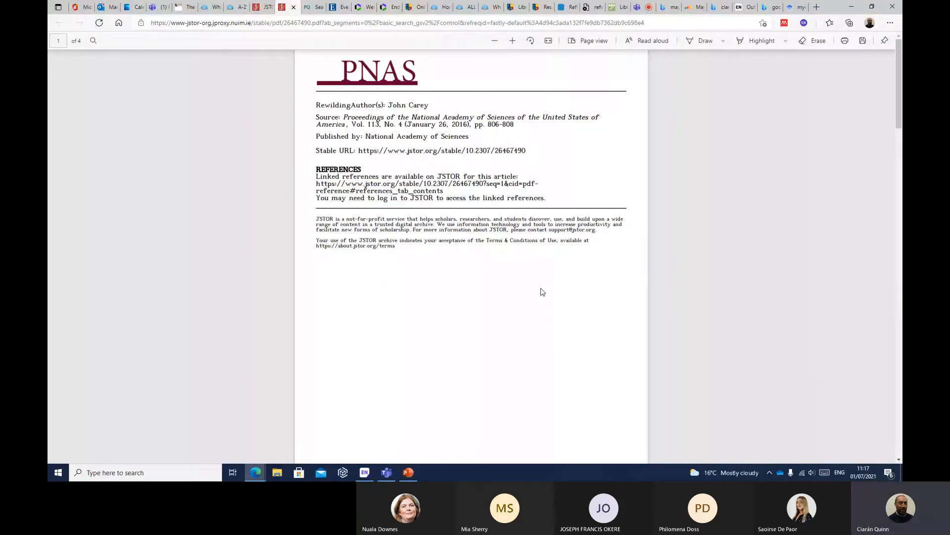
left_click(360, 7)
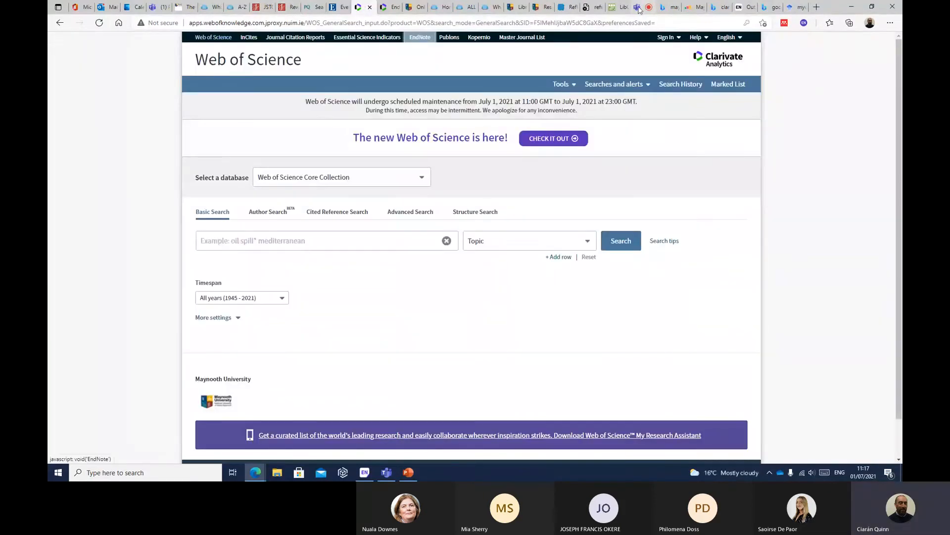
Leave the browser and EndNote and launch Word with a blank Document1
left_click(410, 7)
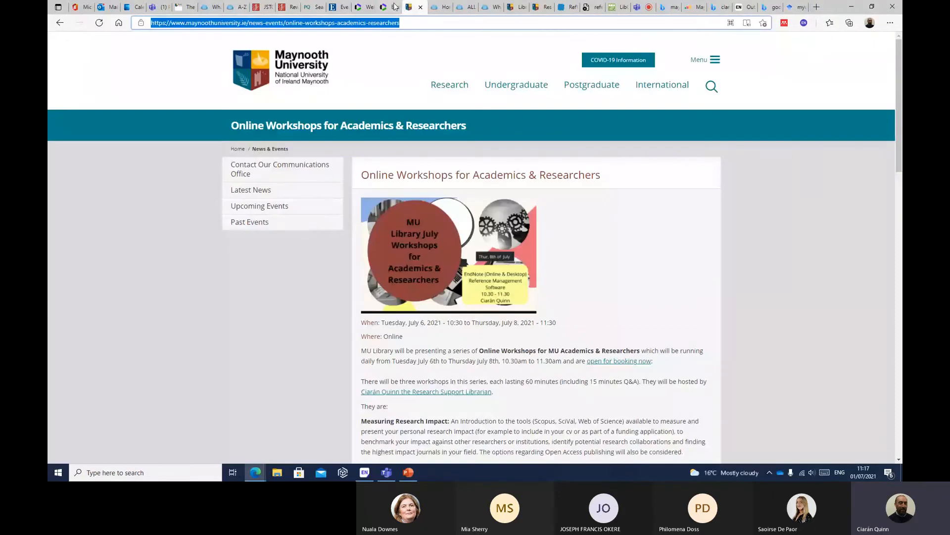
left_click(395, 7)
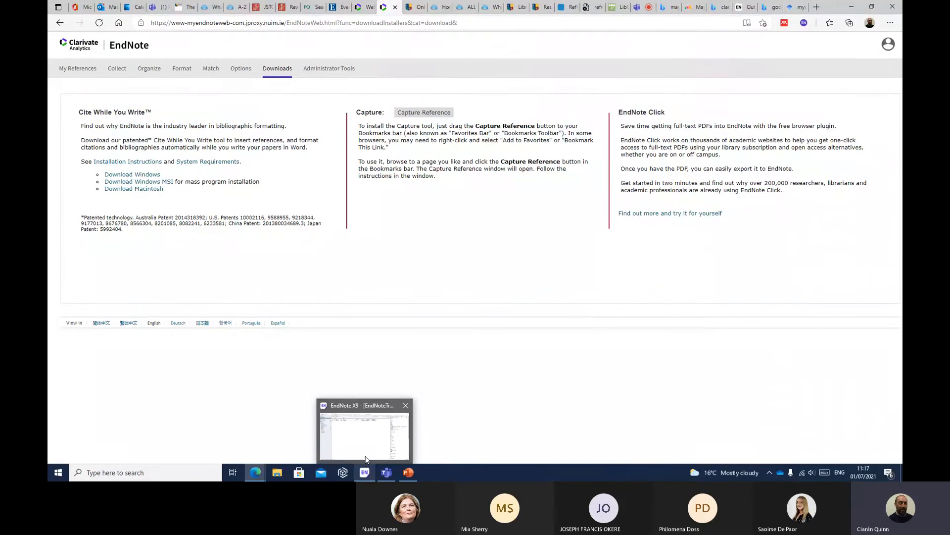
left_click(367, 477)
left_click(367, 477)
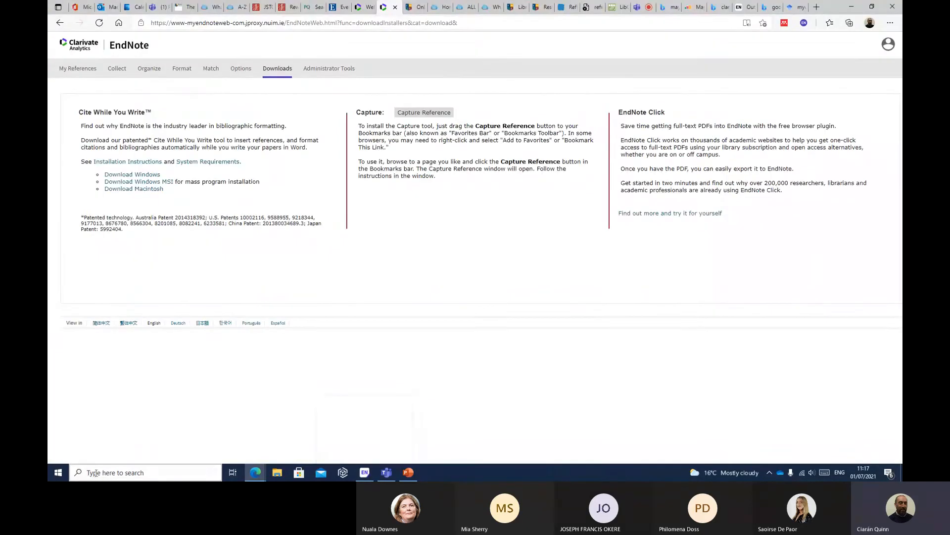
left_click(57, 477)
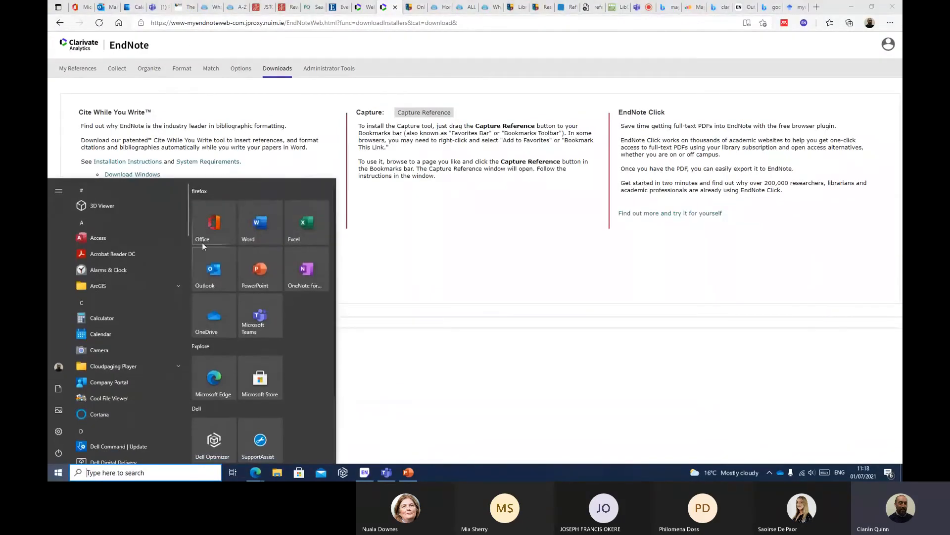
left_click(251, 225)
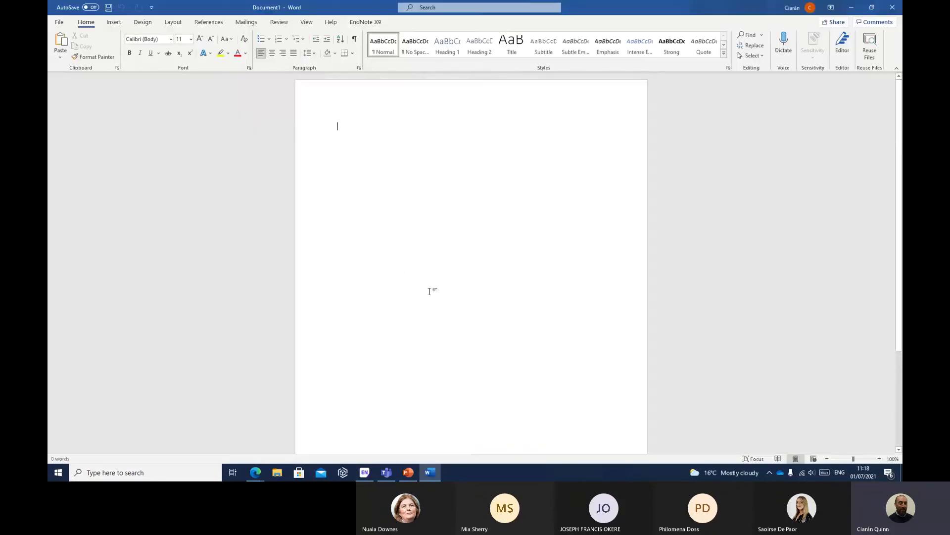
On the EndNote X9 tab, type a line of placeholder text and open the Insert Citation dropdown
left_click(374, 24)
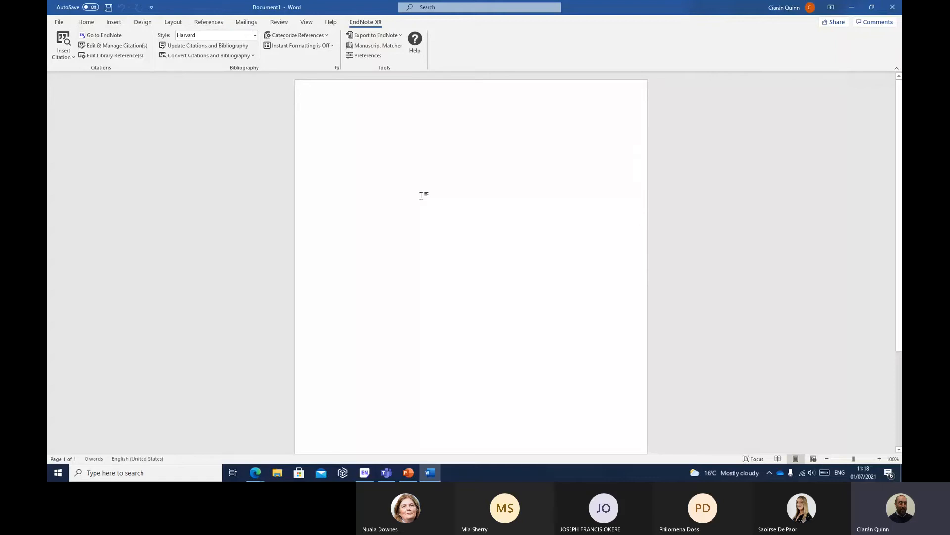
type("fuhkhfkjhdfkhjkdfhjkhfjhc")
type("jkf")
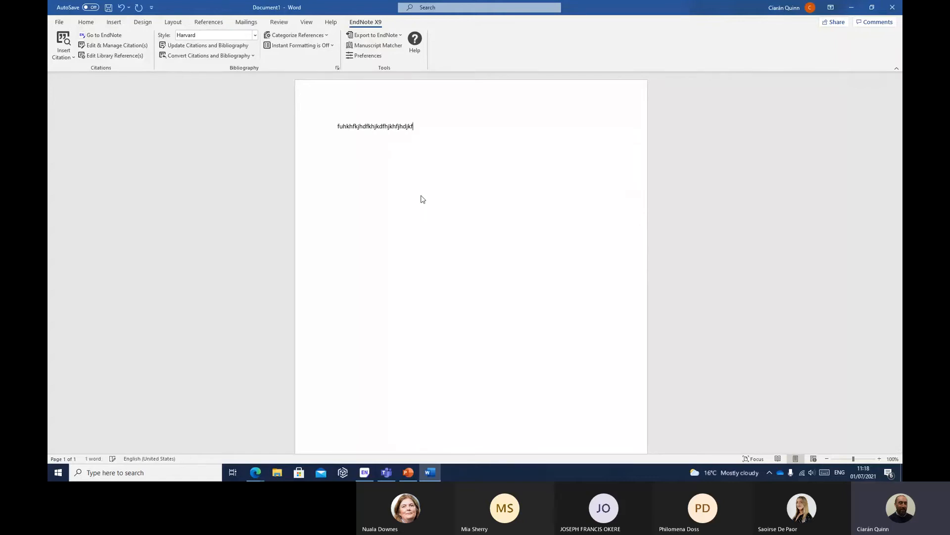
left_click(72, 57)
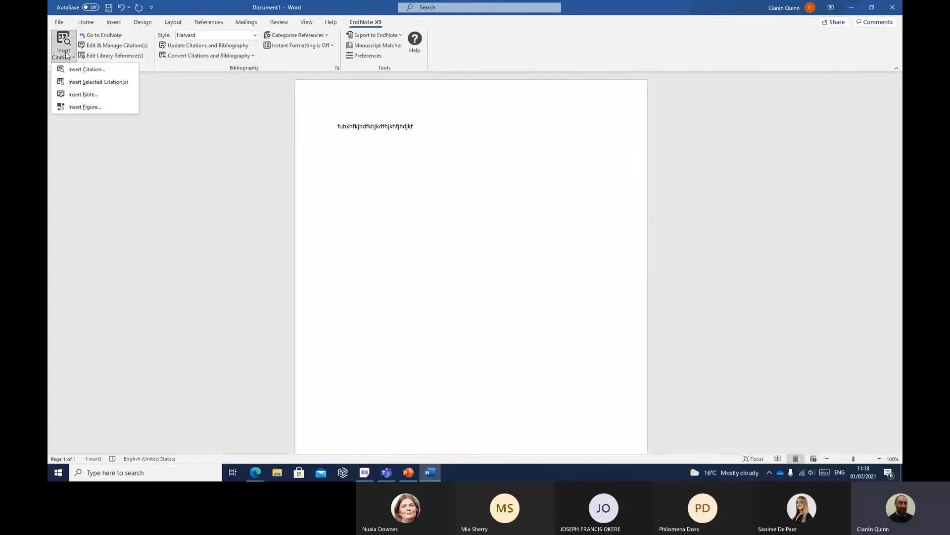
Search the library for 'mycel' and insert the Dehshibi and Adamatzky 2021 citation
left_click(84, 69)
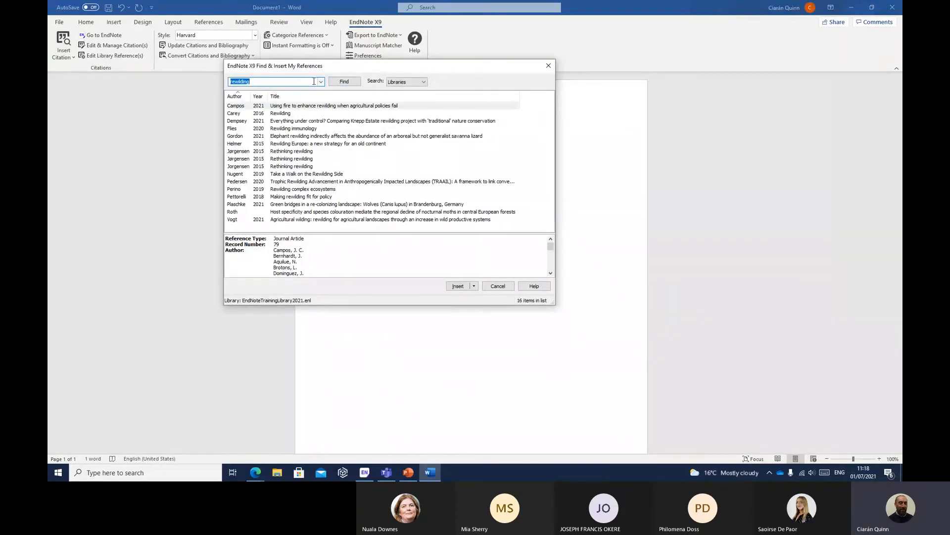
type("m")
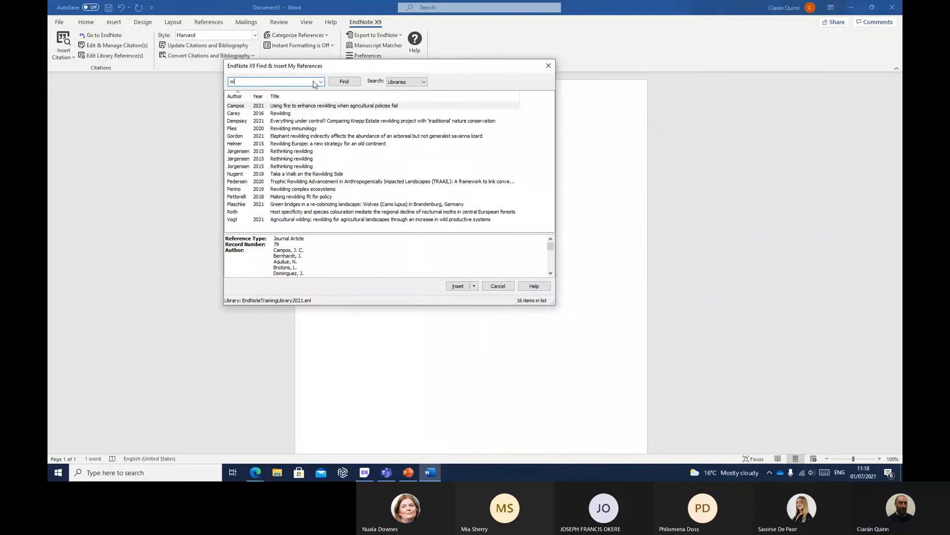
type("ycelium")
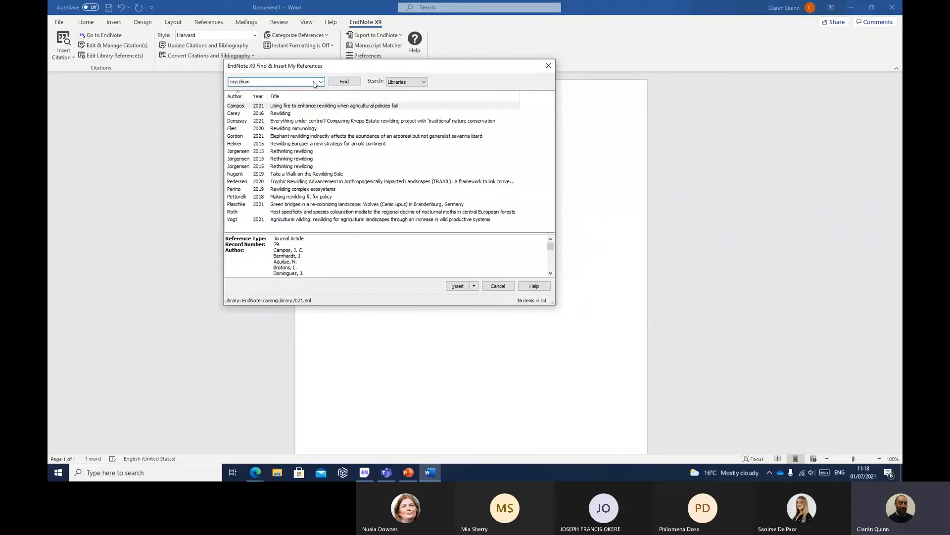
key("Return")
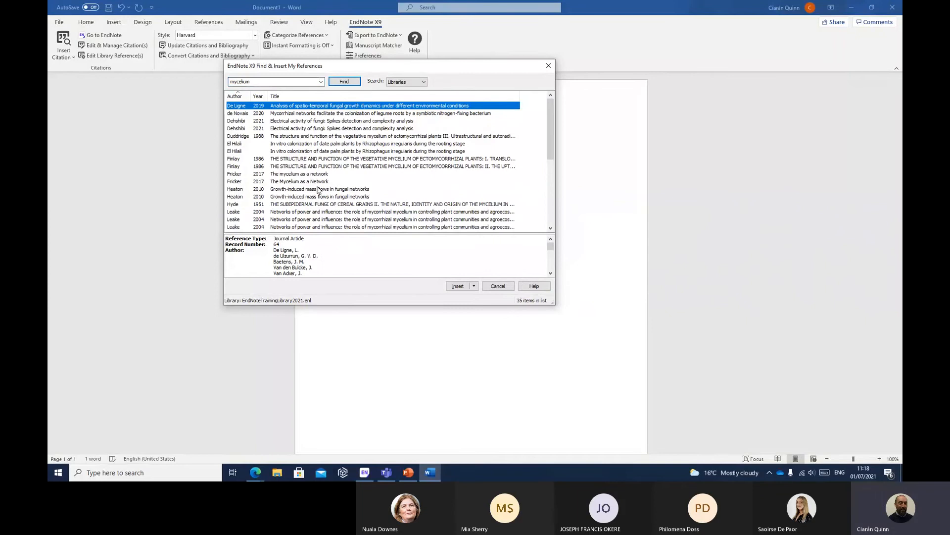
left_click(297, 129)
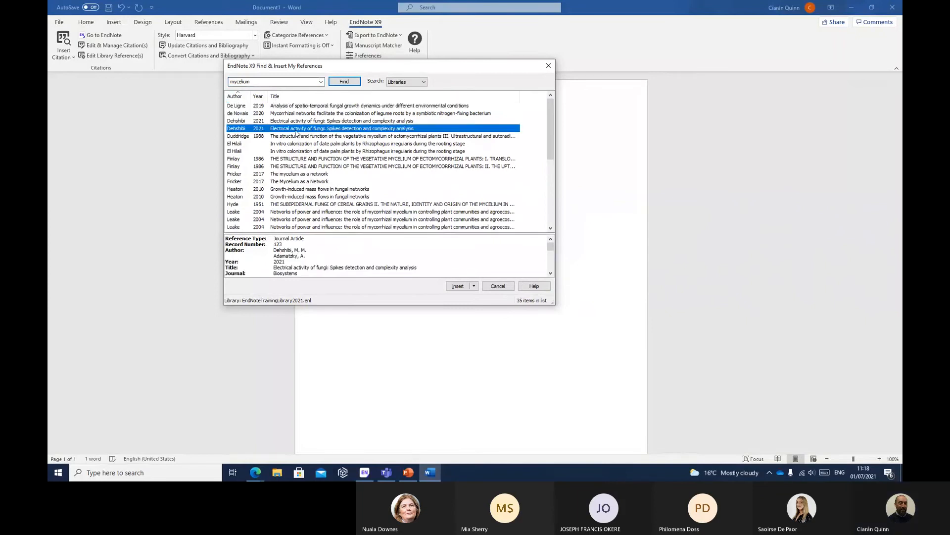
left_click(457, 286)
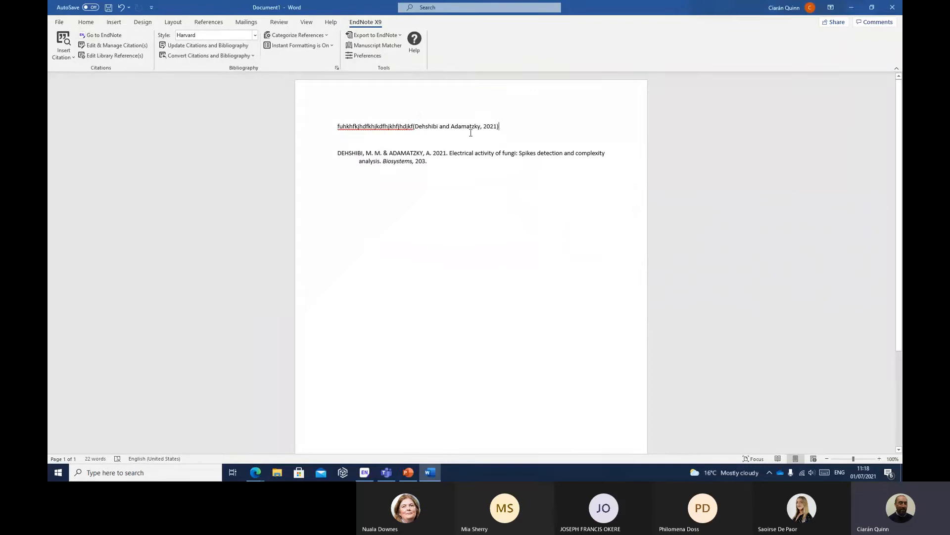
Type more placeholder text, then insert the De Ligne et al. 2019 citation
type("fuhkhfkhsfjkhsjkdh")
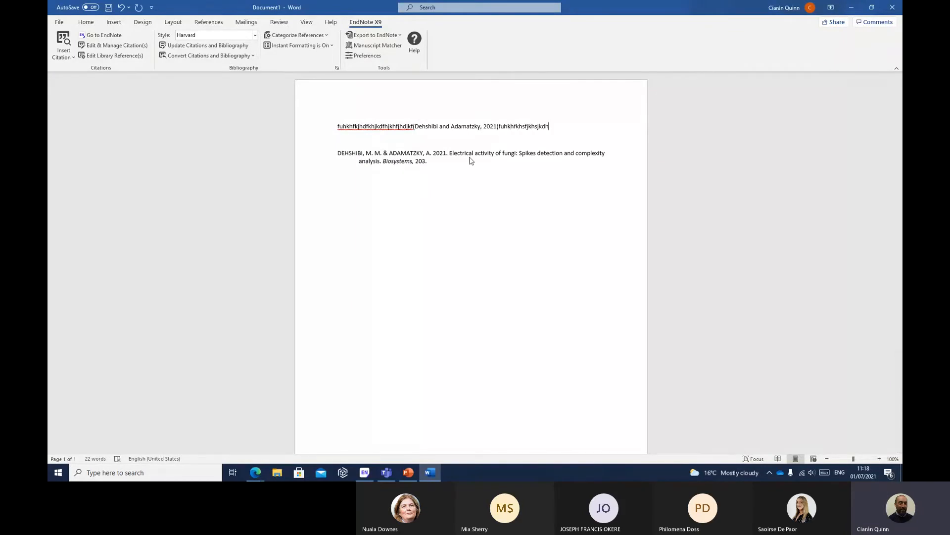
left_click(63, 42)
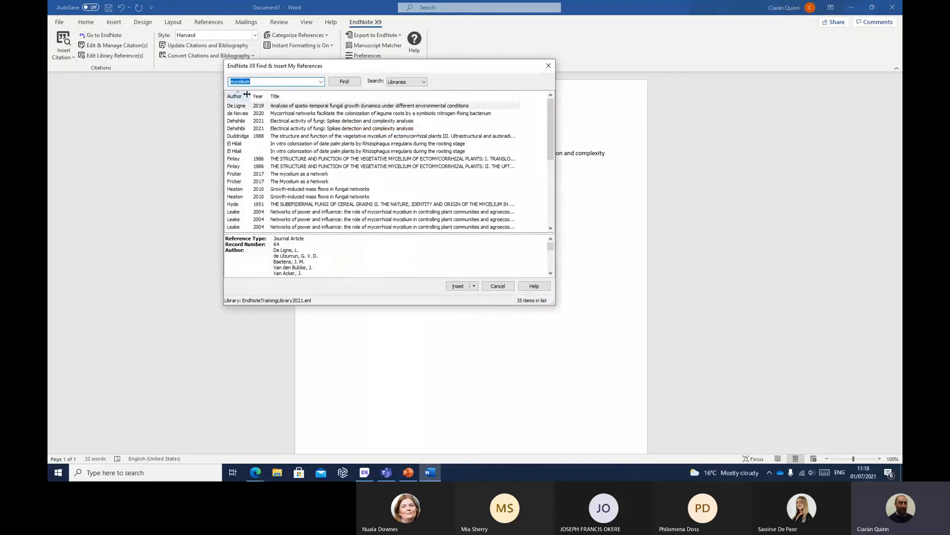
left_click(283, 107)
left_click(458, 286)
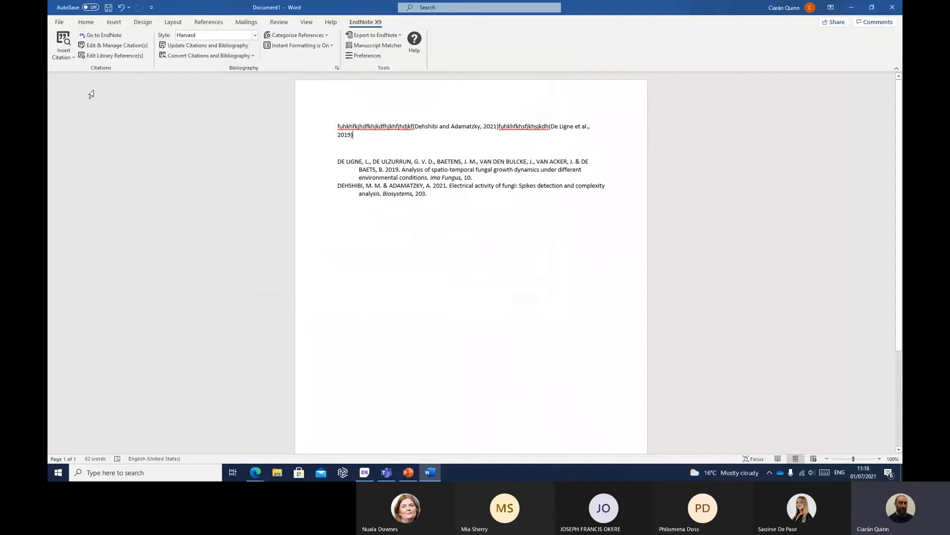
Switch the citation style to APA 7th, then browse the full style list without changing it
left_click(256, 35)
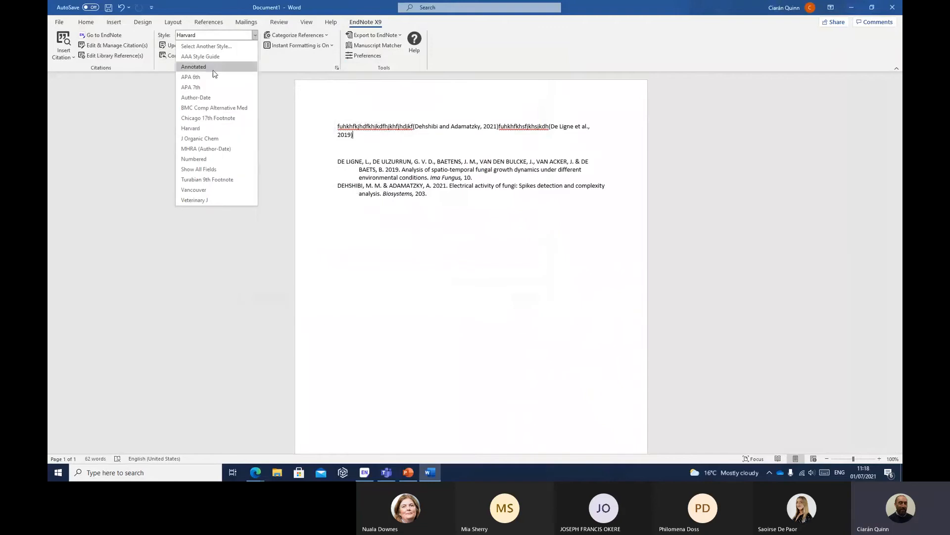
left_click(210, 87)
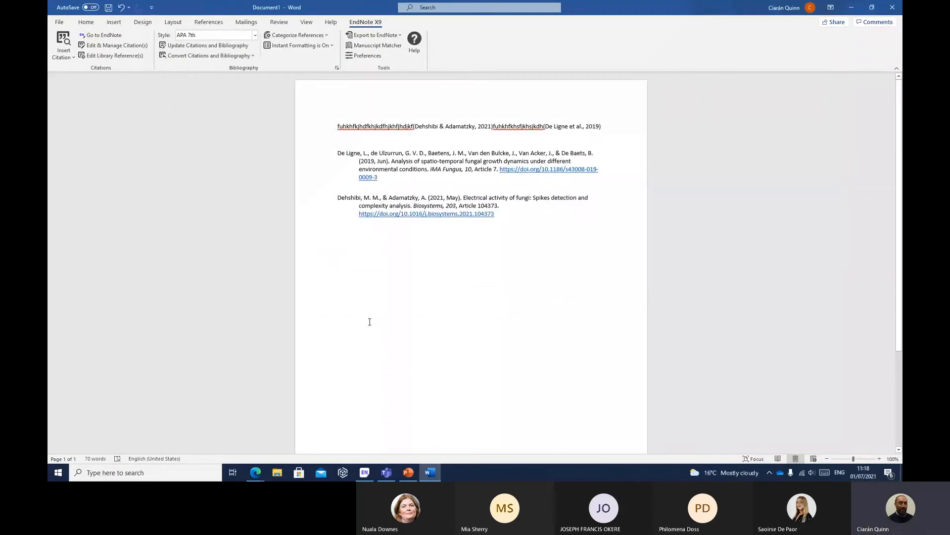
left_click(255, 35)
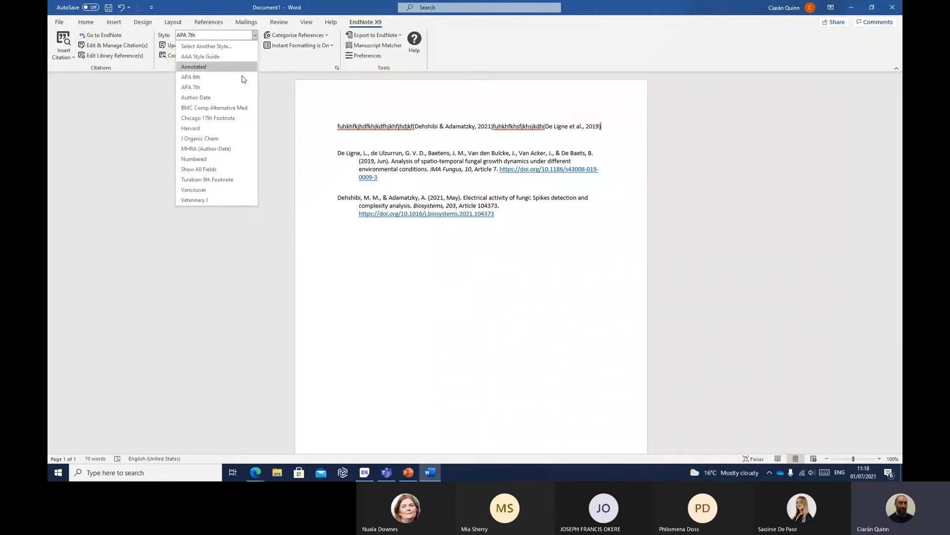
left_click(207, 47)
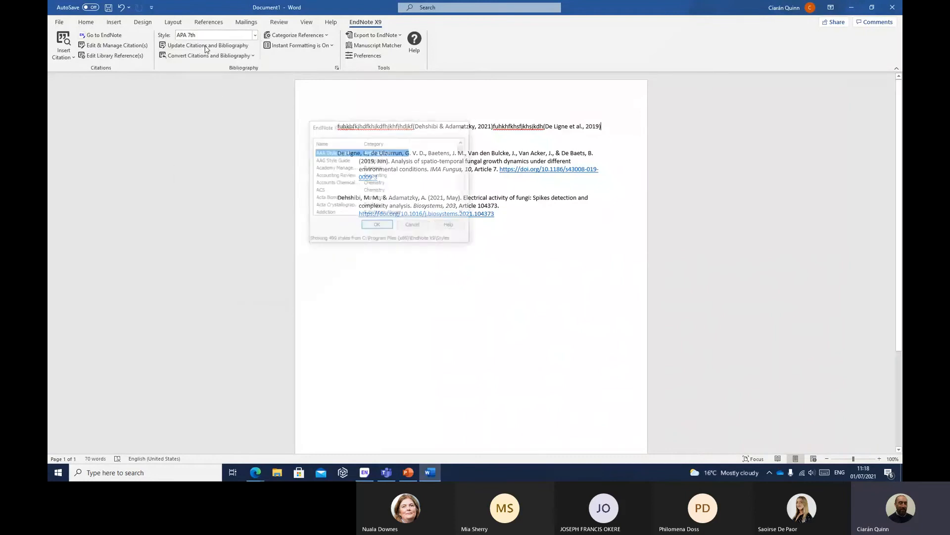
mouse_move(463, 149)
left_mouse_down()
mouse_move(456, 207)
mouse_move(452, 149)
left_mouse_up()
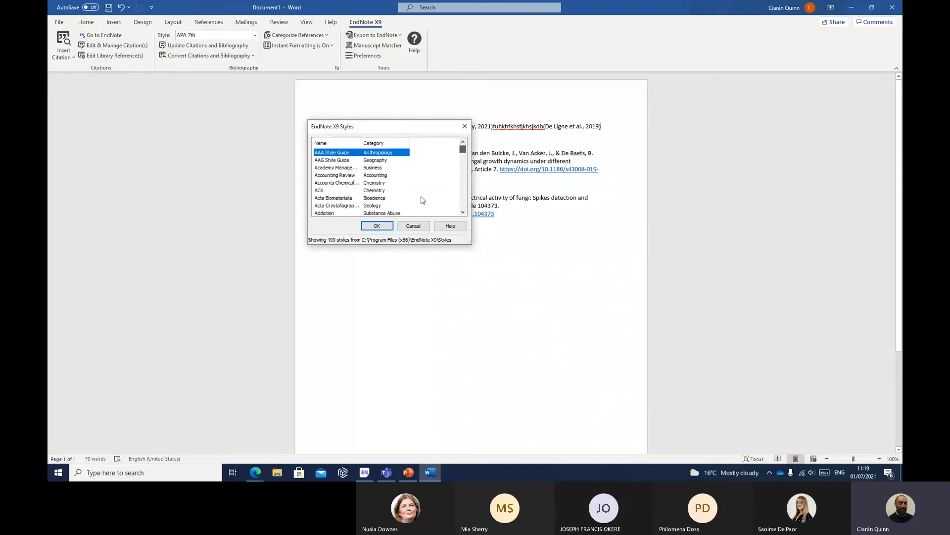
left_click(414, 226)
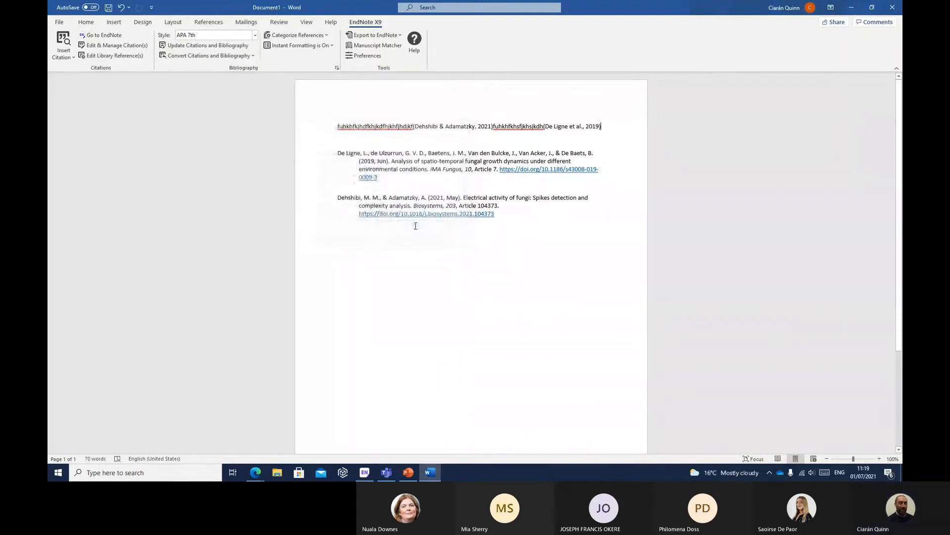
Check the APA 7th citations and bibliography by clicking into each one
left_click(74, 60)
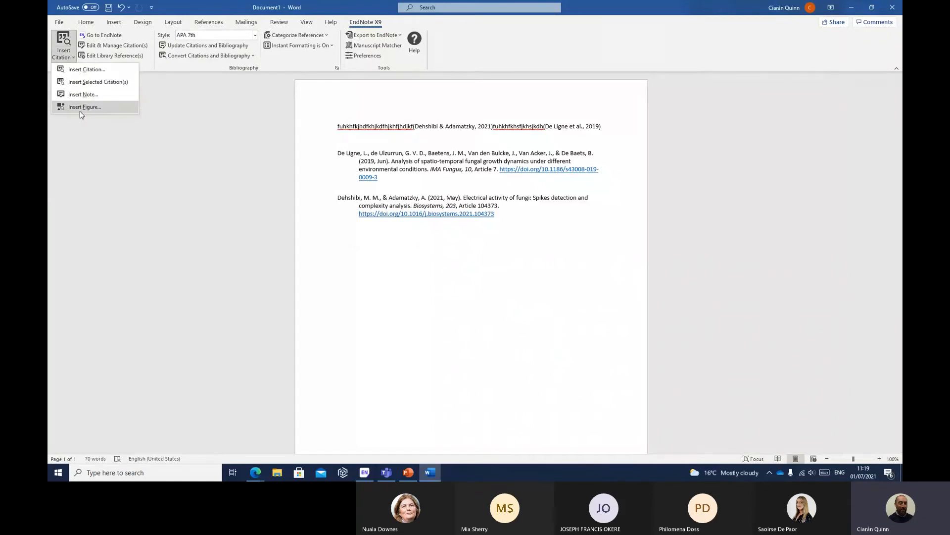
left_click(201, 124)
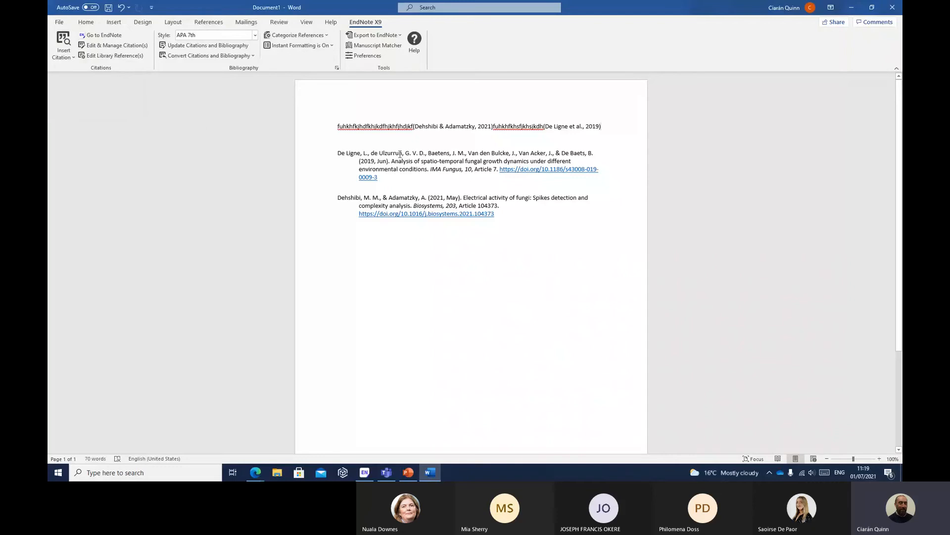
left_click(453, 126)
left_click(557, 126)
left_click(448, 163)
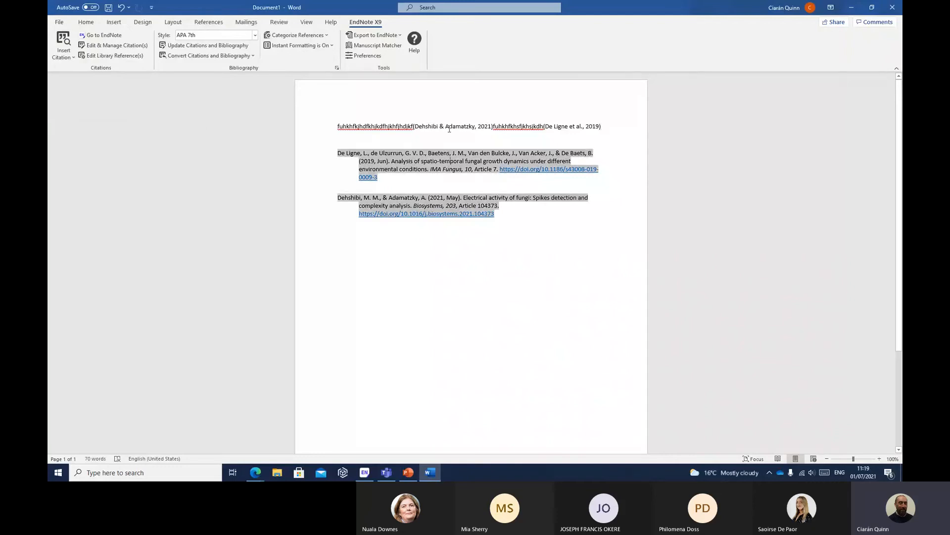
left_click(446, 128)
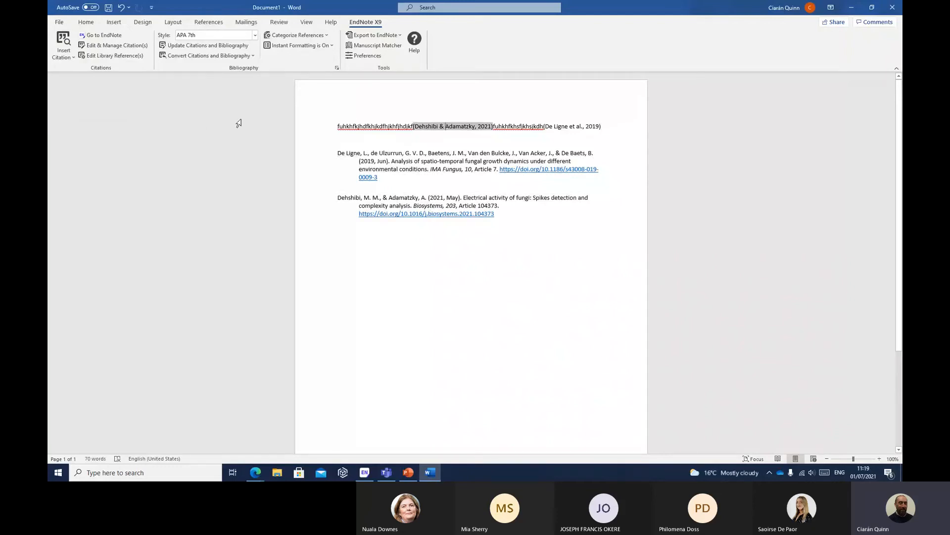
left_click(117, 46)
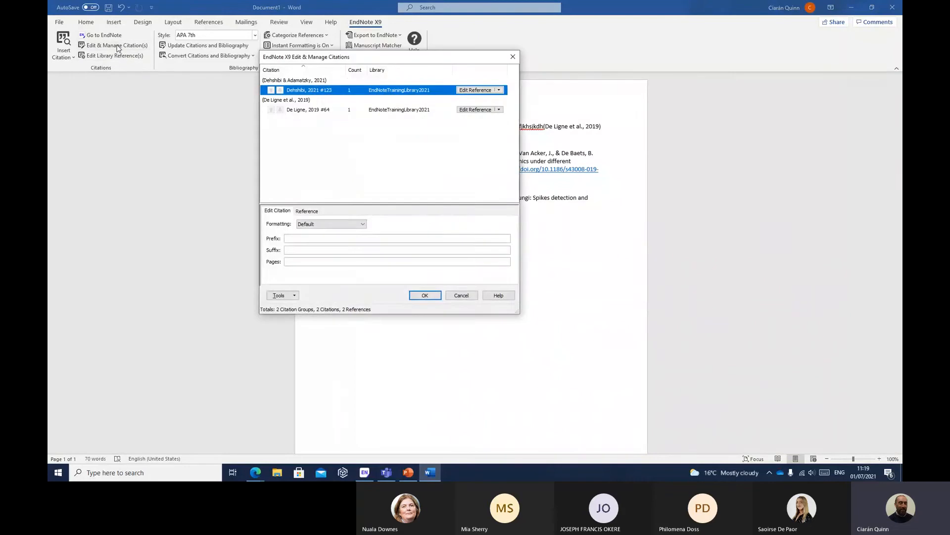
left_click(307, 211)
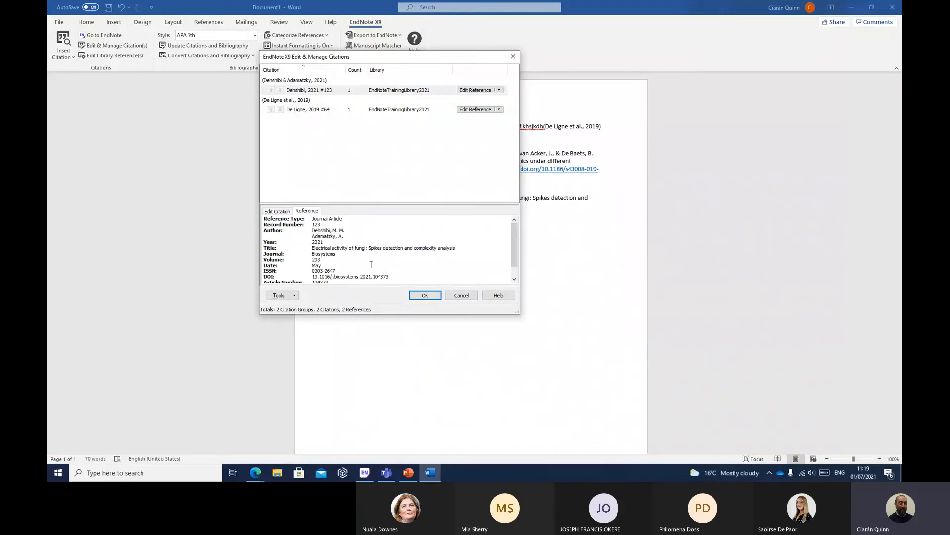
left_click(278, 211)
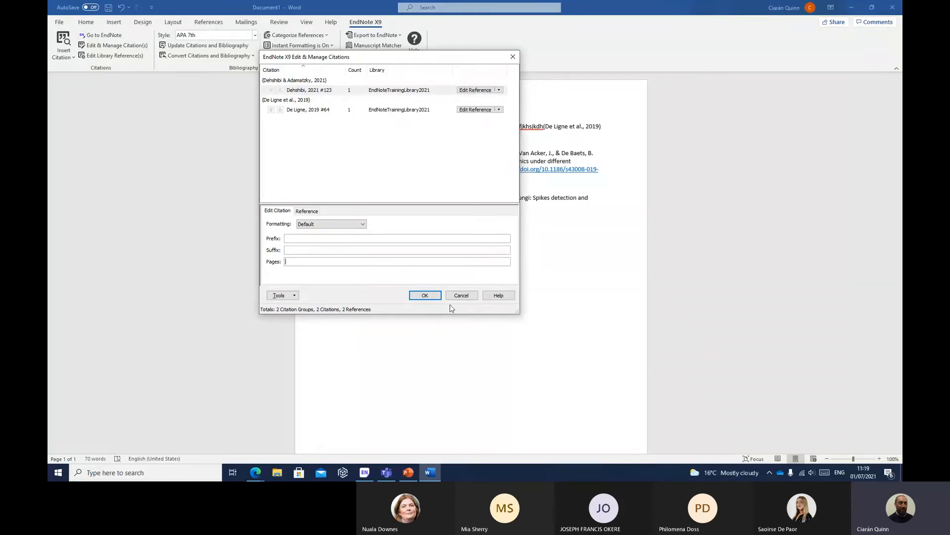
left_click(316, 212)
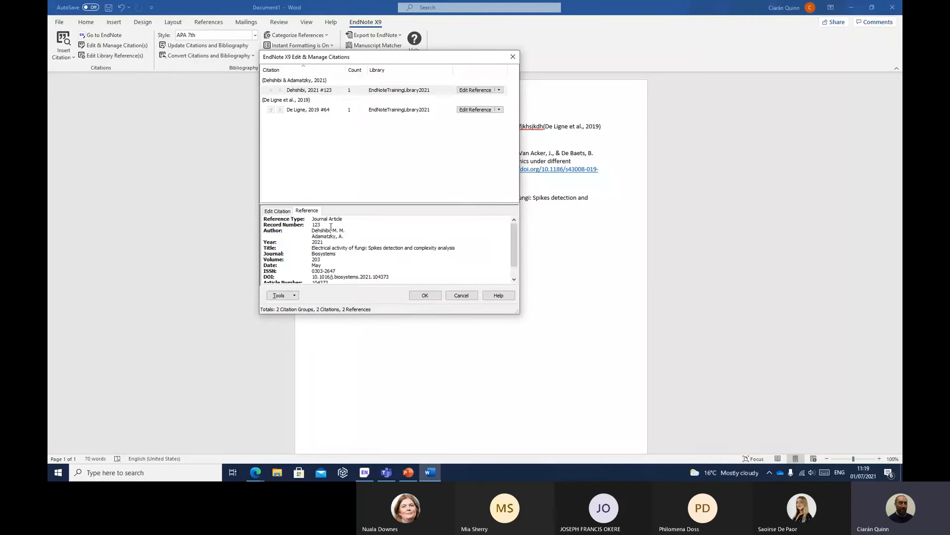
left_click_drag(515, 235, 515, 254)
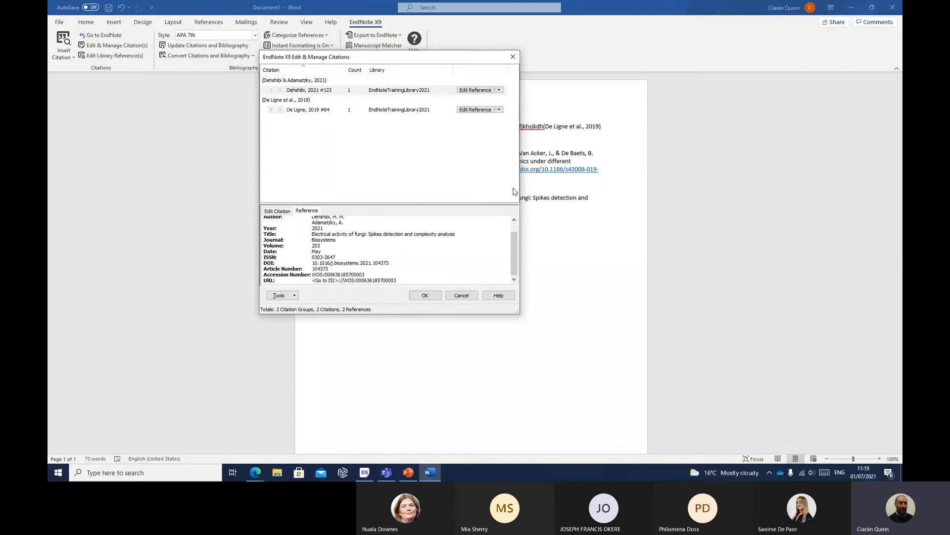
left_click(469, 300)
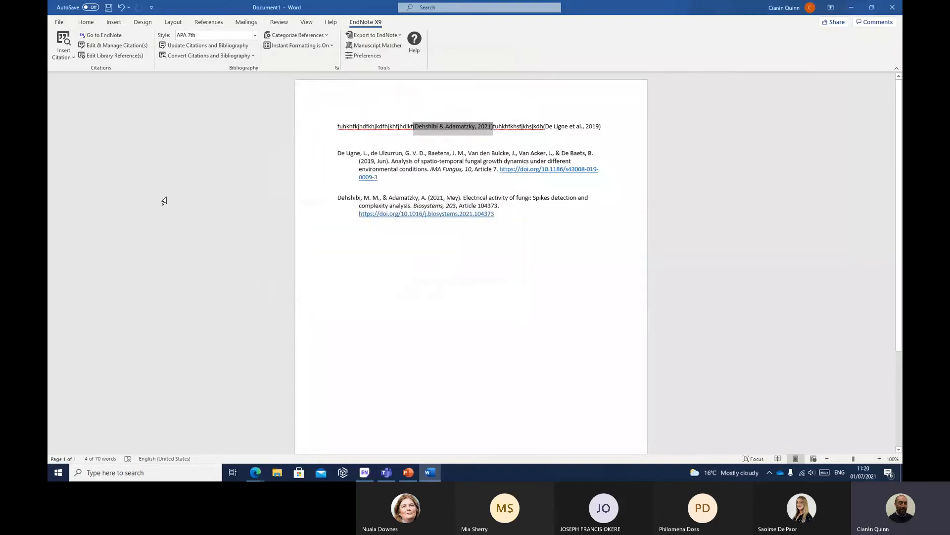
left_click(254, 35)
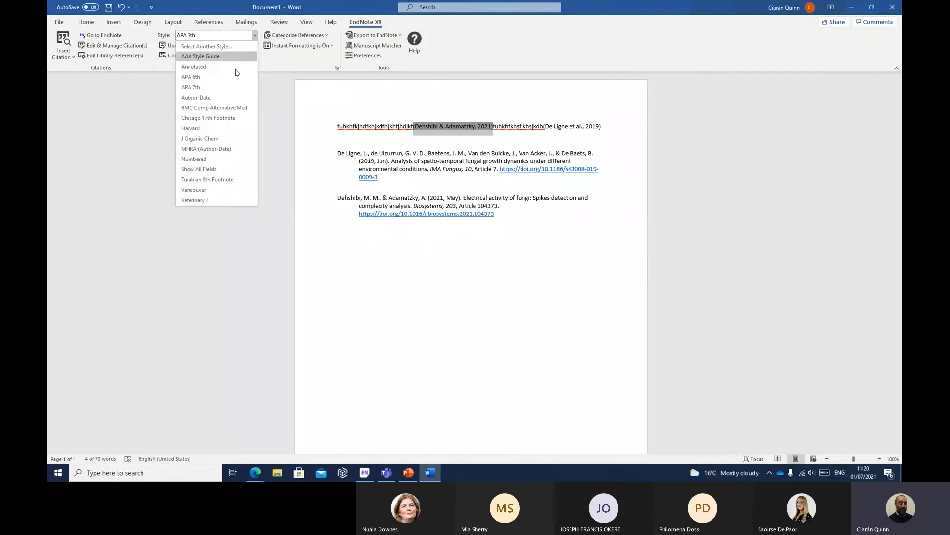
left_click(255, 35)
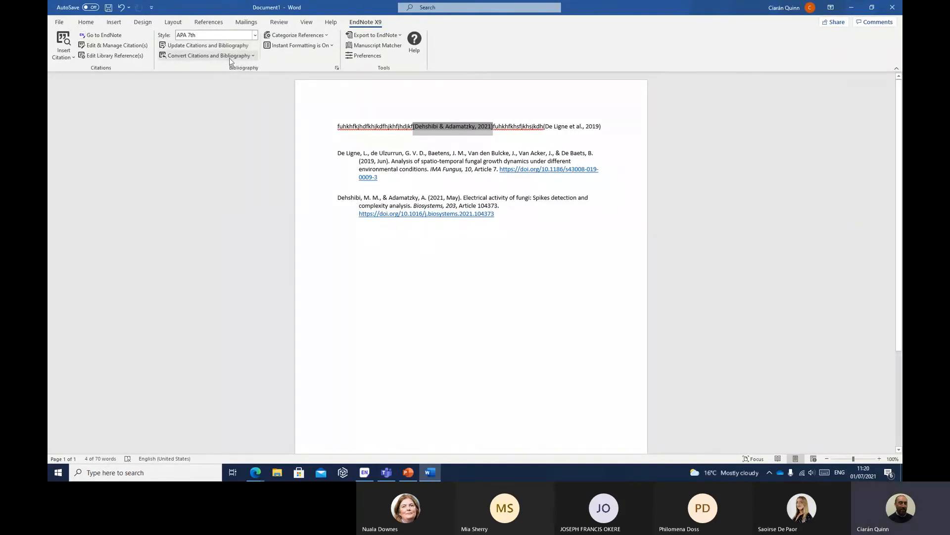
left_click(254, 56)
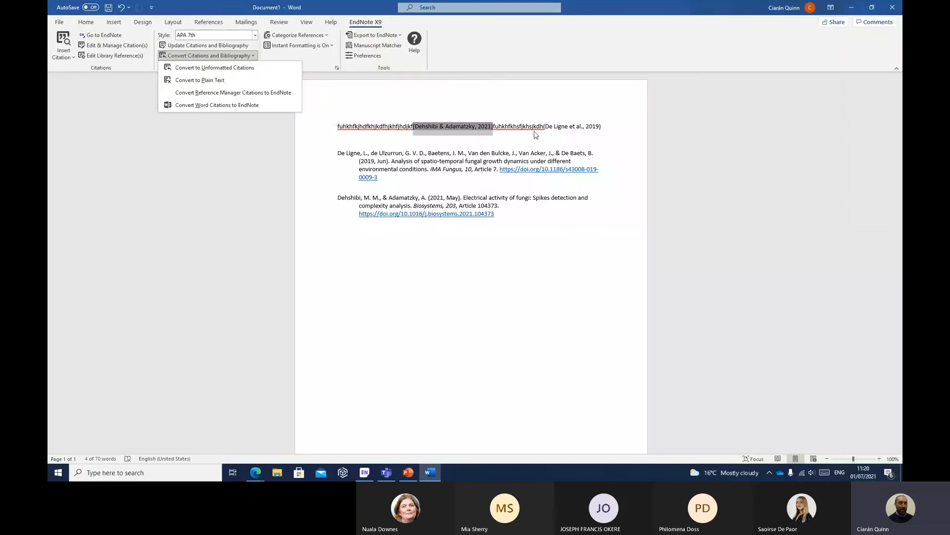
left_click(549, 131)
right_click(537, 126)
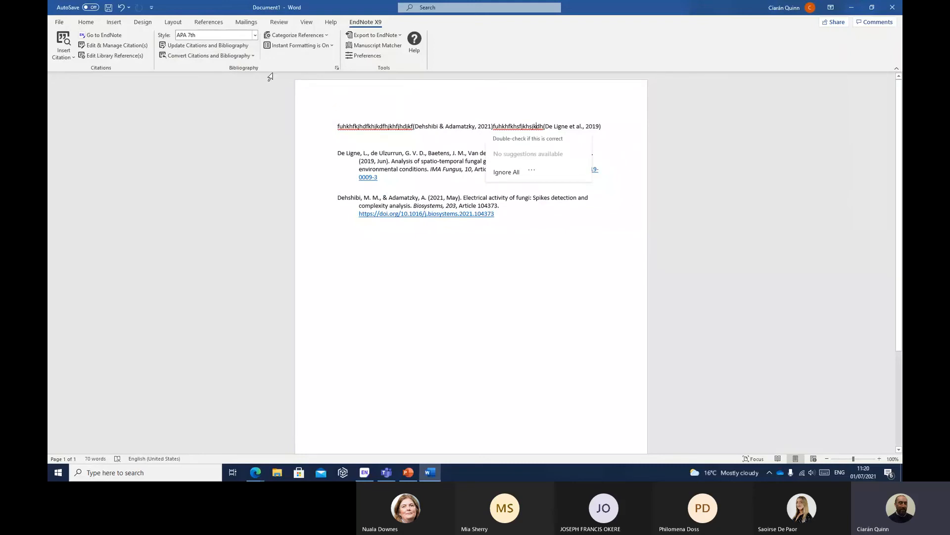
left_click(250, 56)
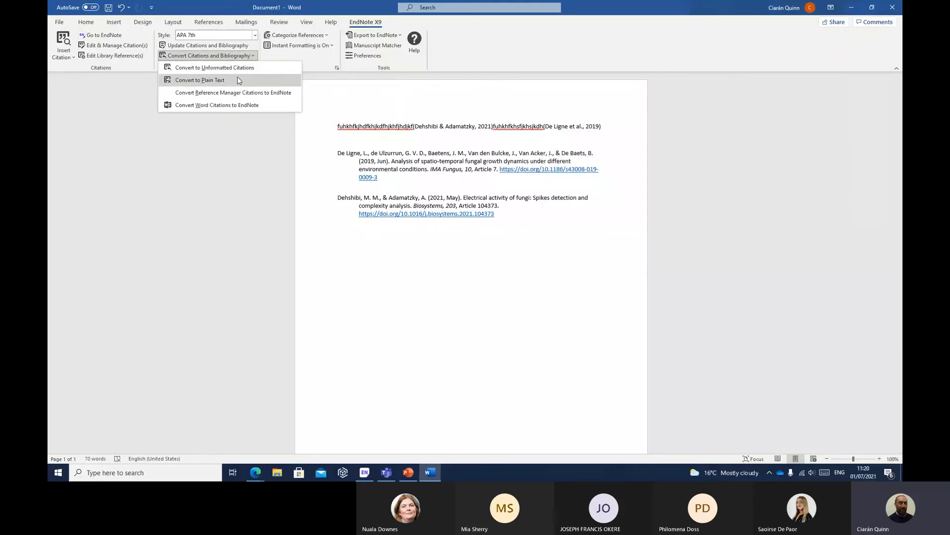
left_click(323, 102)
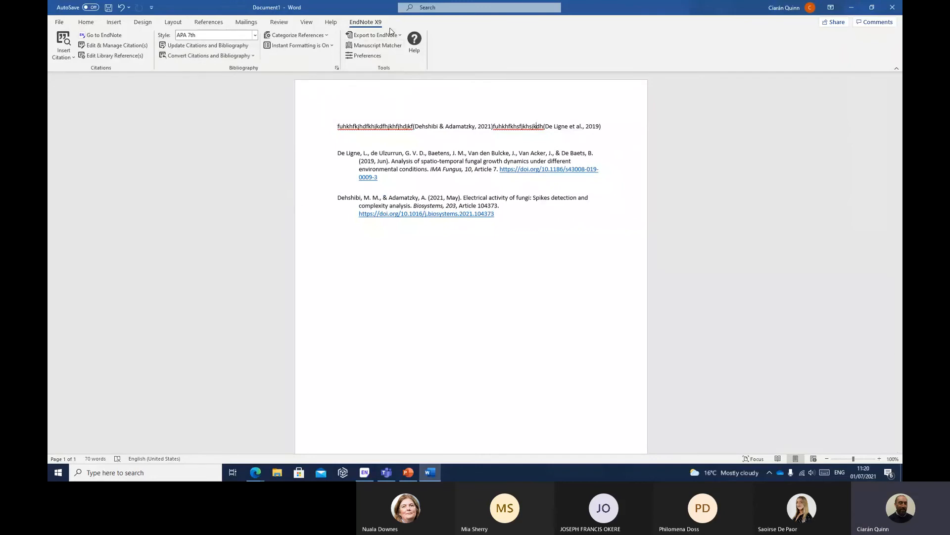
Choose EndNote online as the citing application in Cite While You Write Preferences
left_click(372, 55)
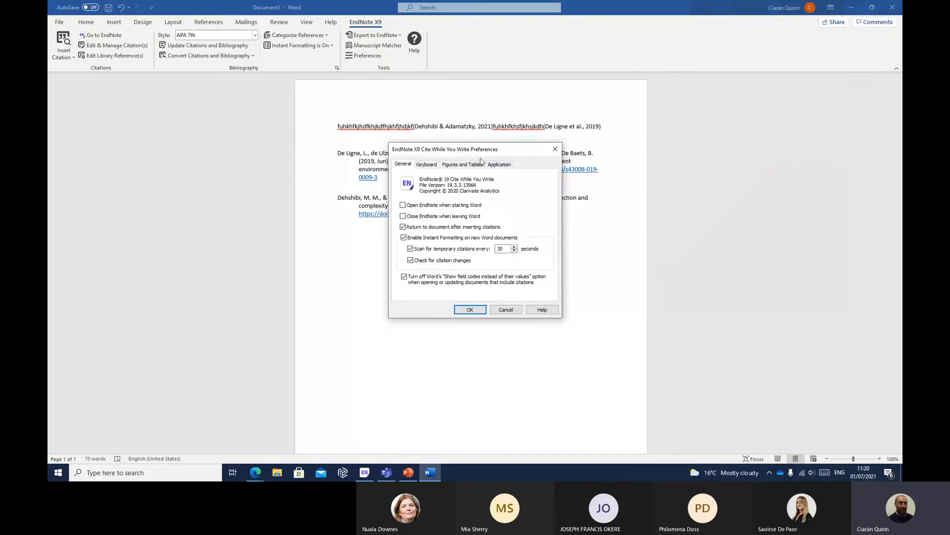
left_click(494, 165)
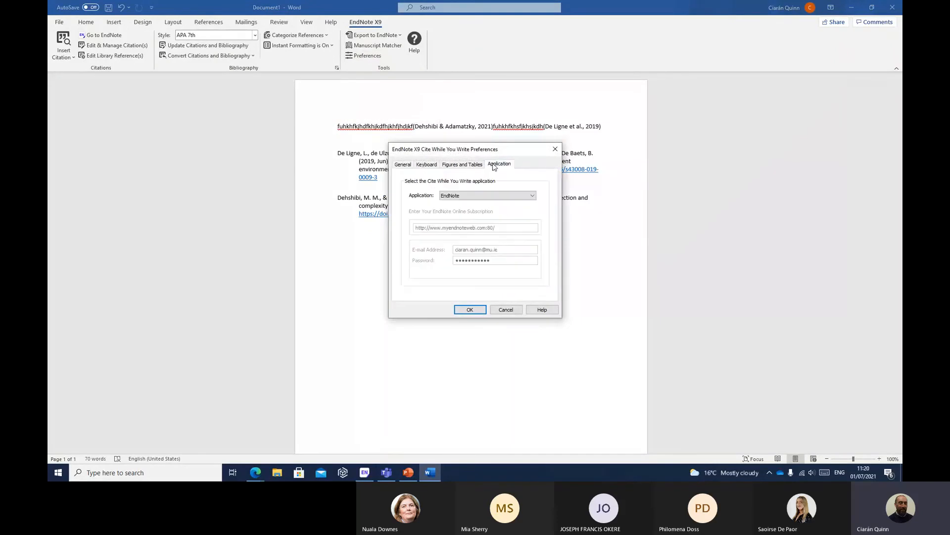
left_click(526, 194)
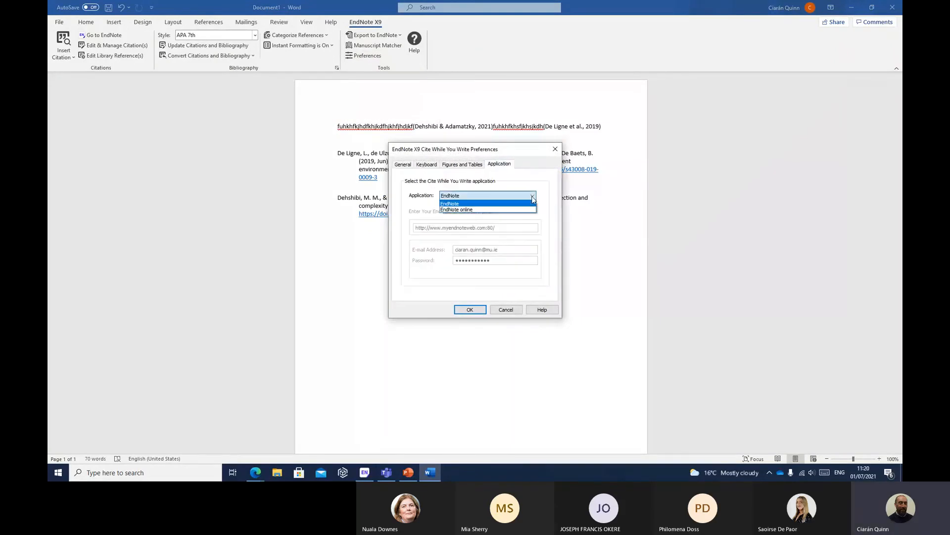
left_click(465, 210)
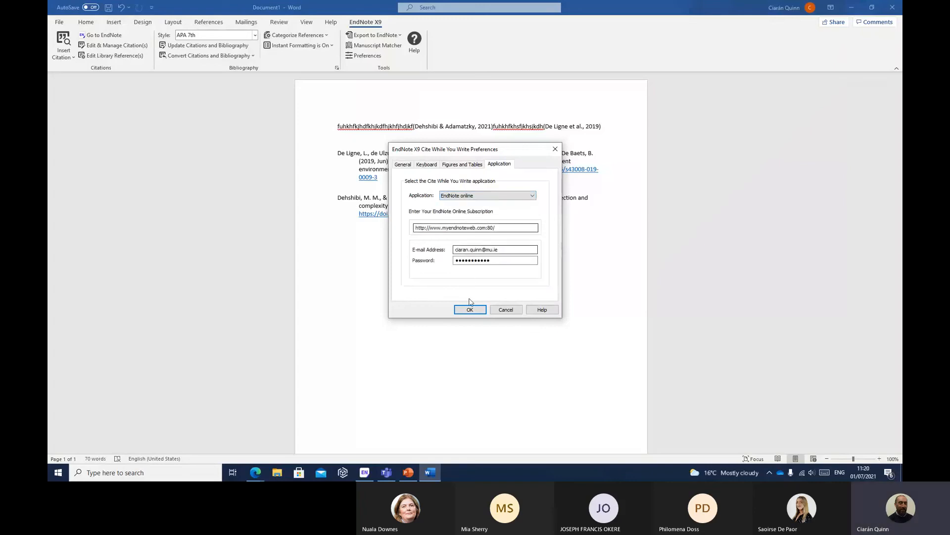
left_click(467, 309)
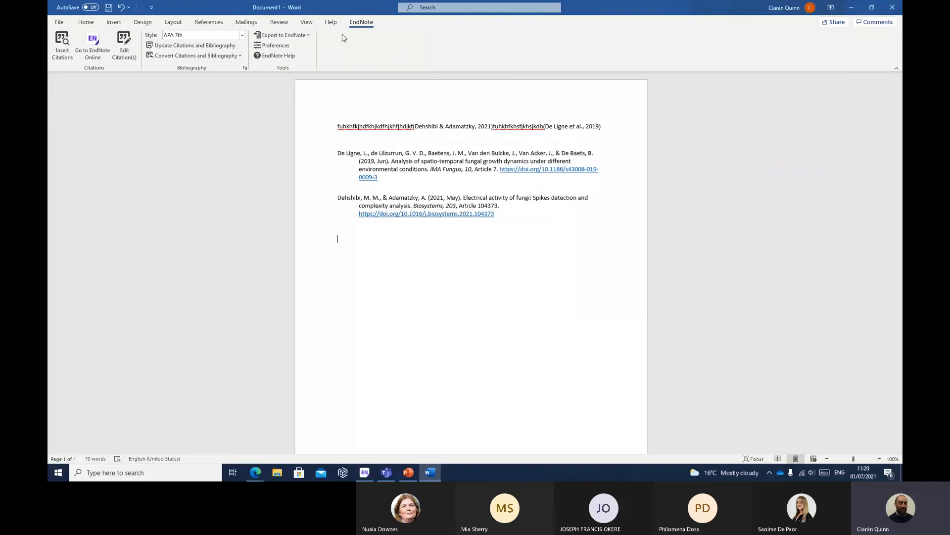
Reopen Preferences to review the EndNote online subscription settings, keeping EndNote online
left_click(286, 48)
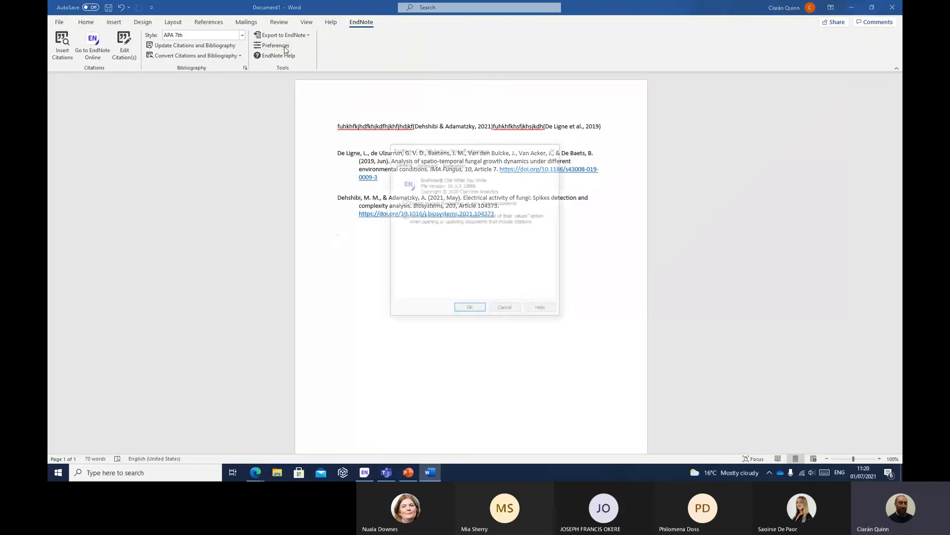
left_click(449, 163)
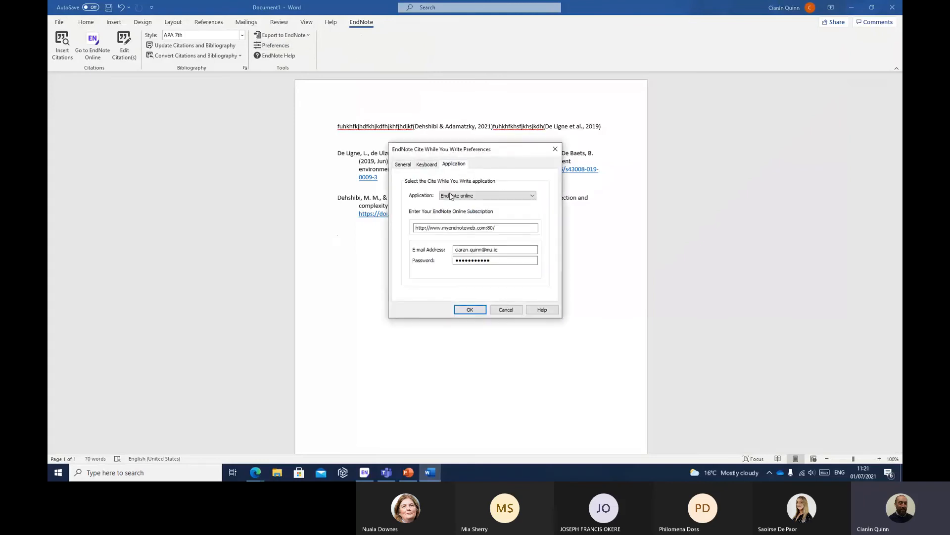
left_click(470, 310)
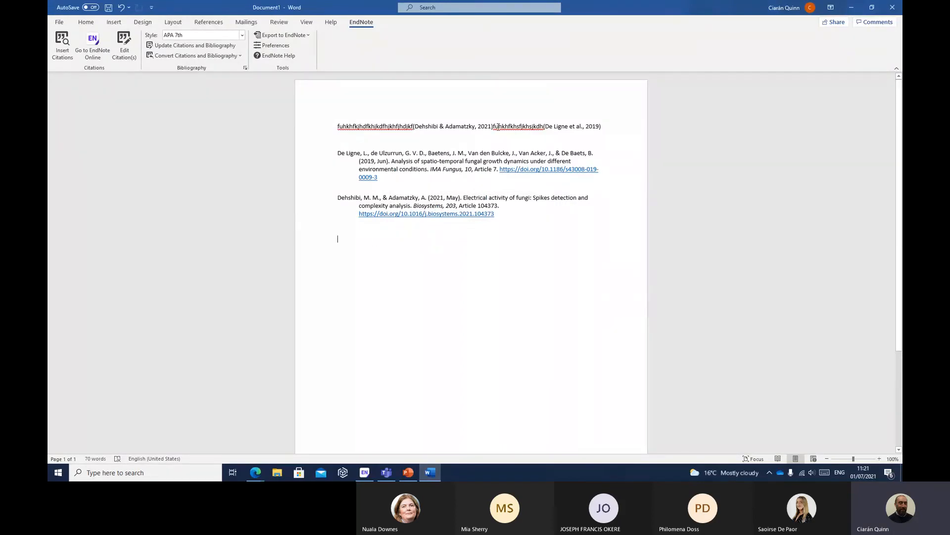
Type placeholder text after the second citation and insert a footnote
left_click(601, 125)
type("fjsgdjhgsgjhsgjhsfgd")
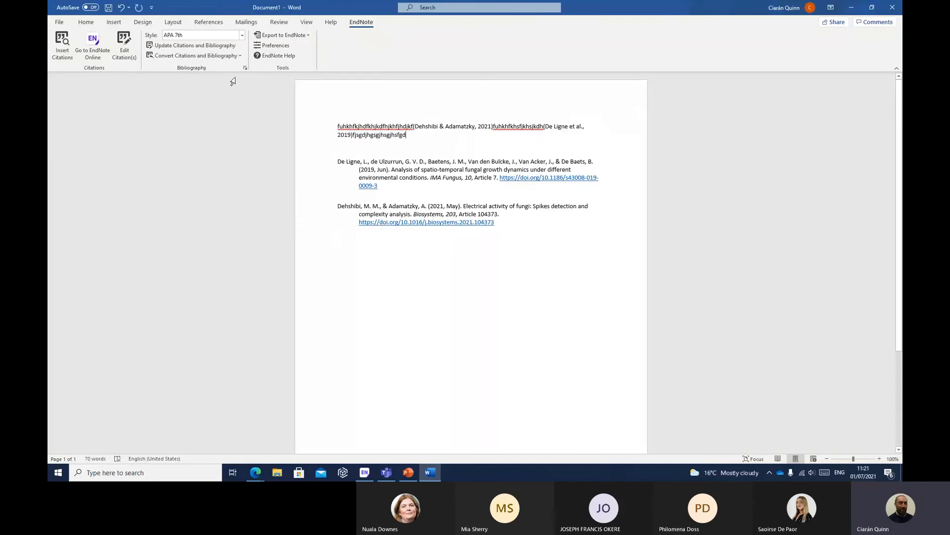
left_click(216, 23)
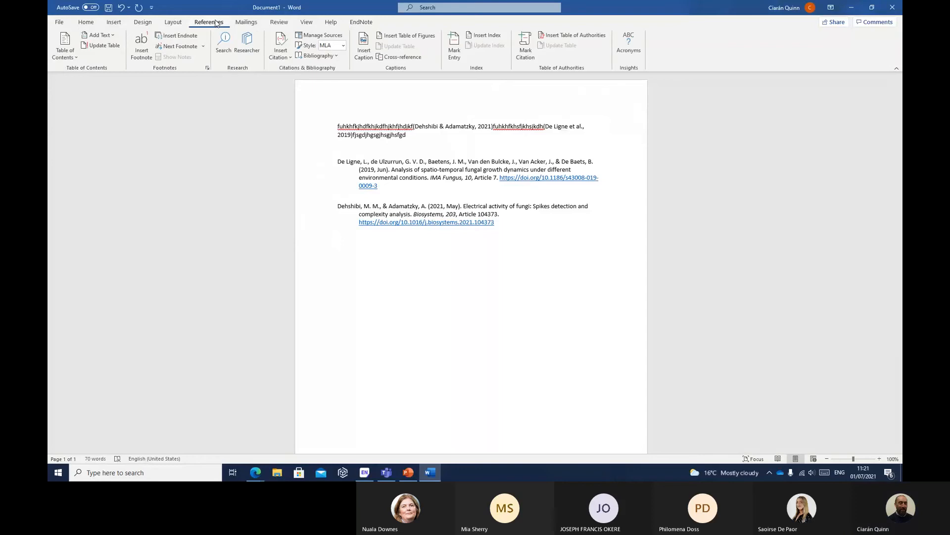
left_click(142, 47)
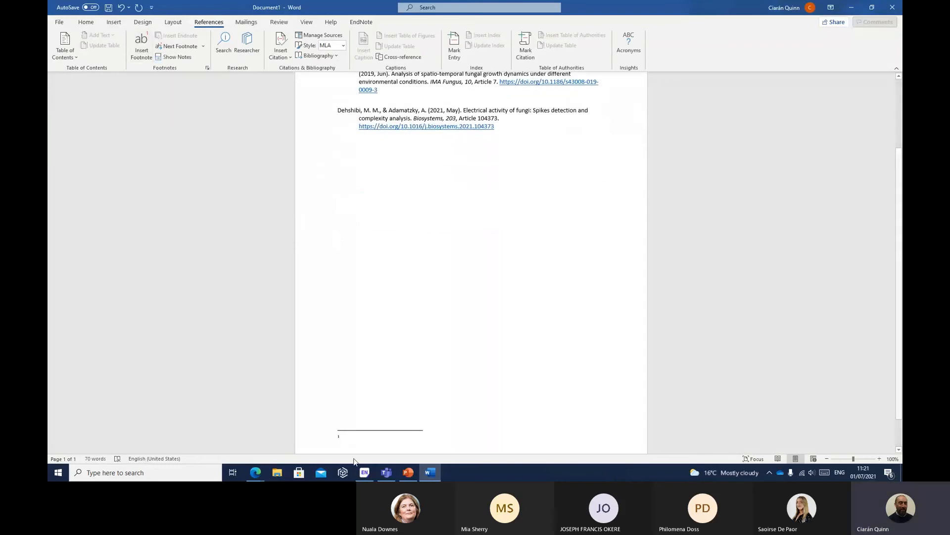
Search EndNote online for mycelium, dismiss the no-matches message and cancel
left_click(354, 24)
left_click(60, 46)
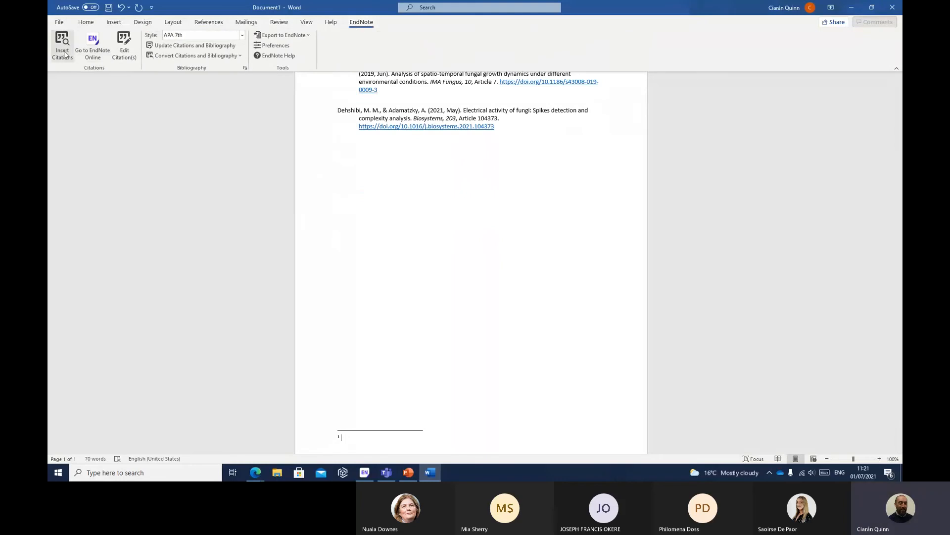
left_click(344, 82)
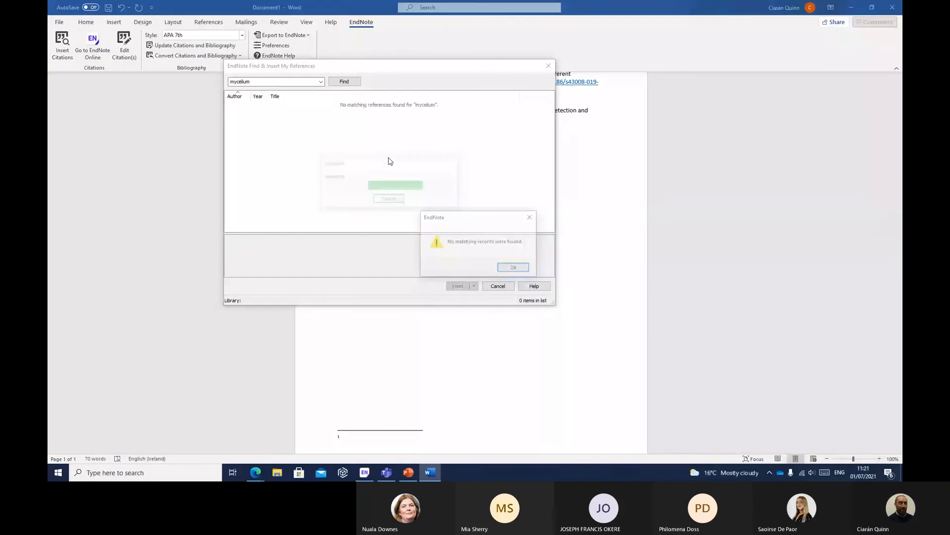
left_click(513, 267)
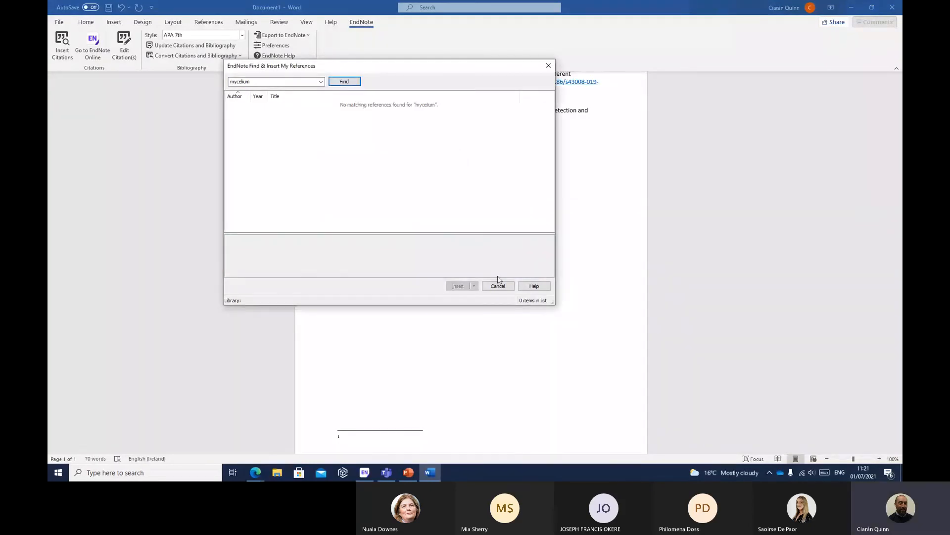
left_click(498, 285)
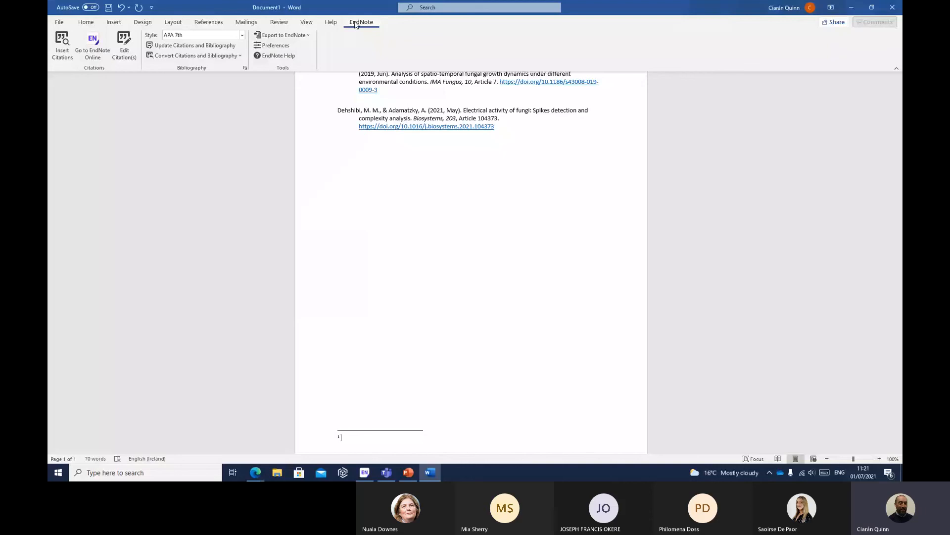
Select desktop EndNote as the citing application in Cite While You Write Preferences
left_click(275, 46)
left_click(454, 164)
left_click(488, 196)
left_click(475, 204)
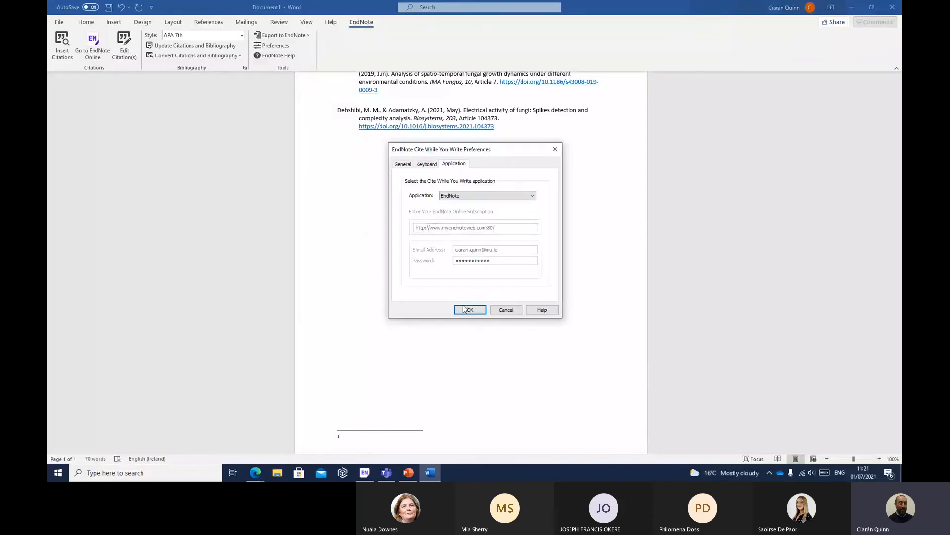
Confirm desktop EndNote, cite Dehshibi & Adamatzky (2021) in the footnote, then type more text
left_click(467, 309)
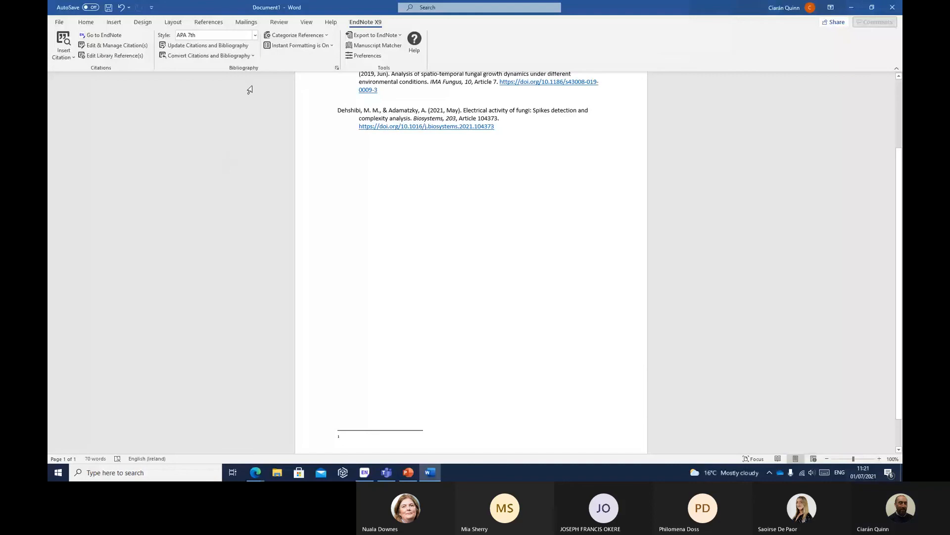
left_click(66, 53)
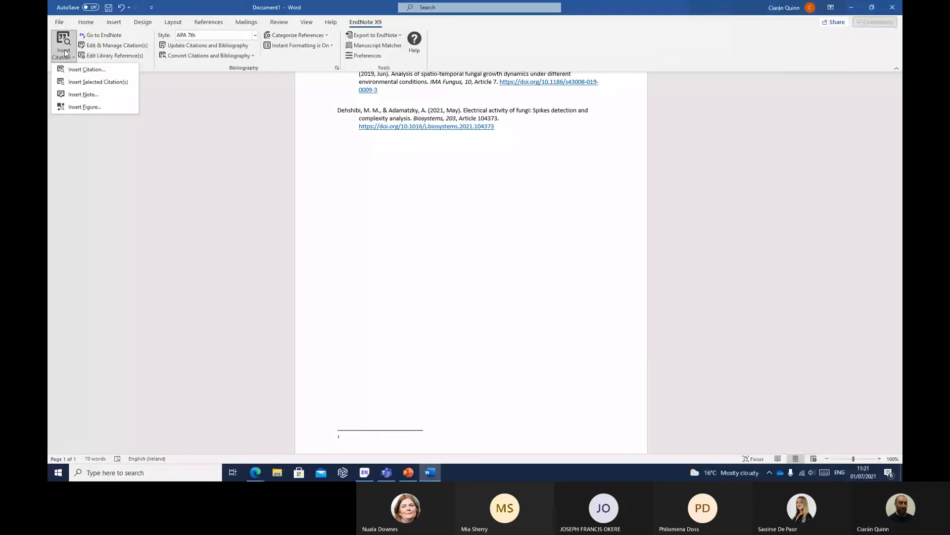
left_click(87, 69)
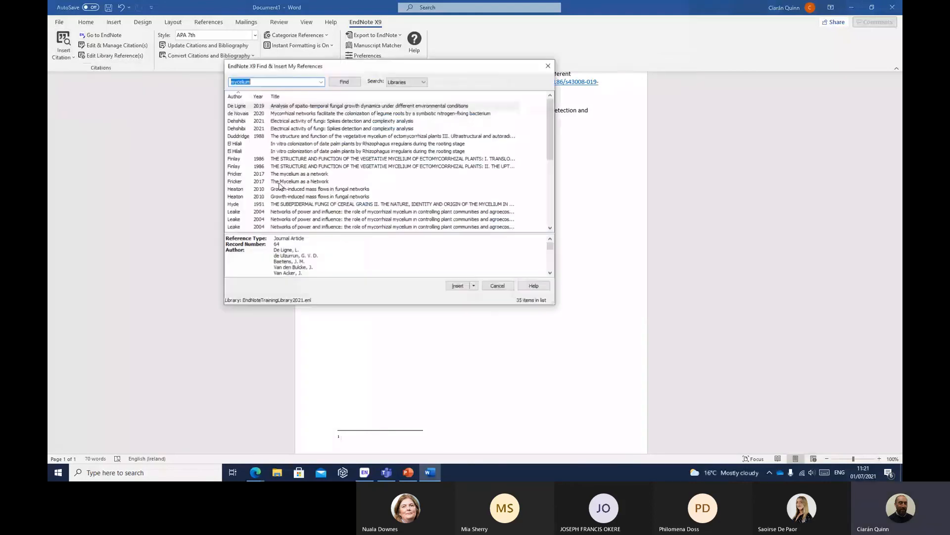
key("Return")
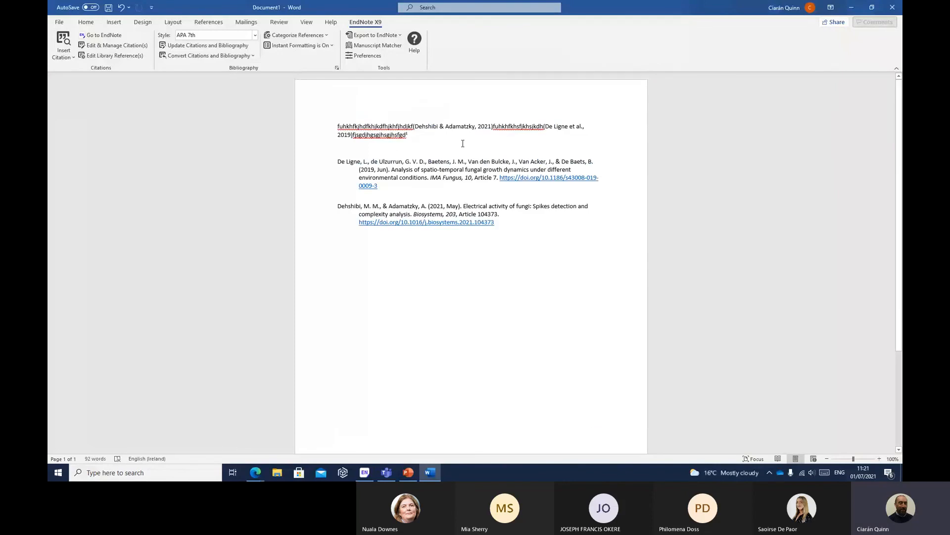
left_click(437, 132)
type("fjkjgkljklgjkl shgjkdsfhjk")
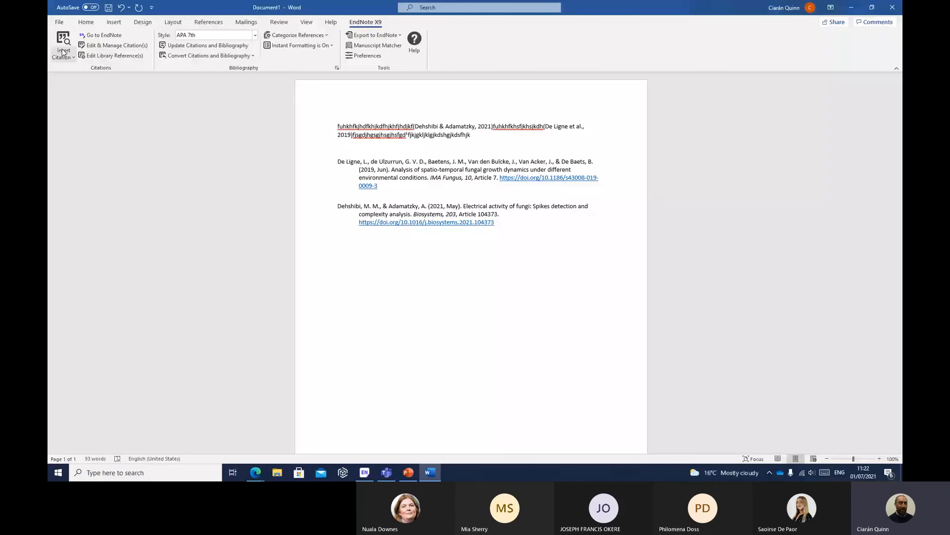
Insert a second footnote citing the Leake et al. 2004 mycorrhizal mycelium paper
left_click(208, 22)
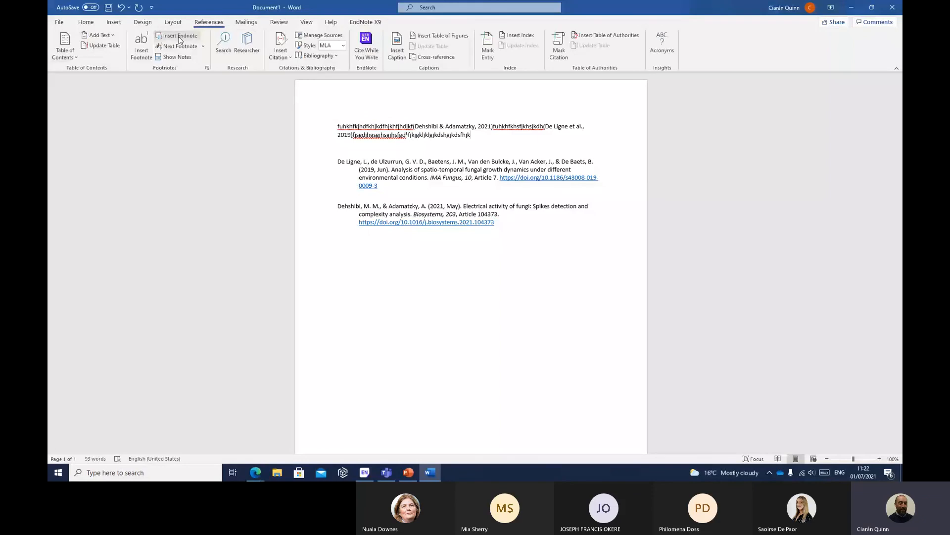
left_click(141, 53)
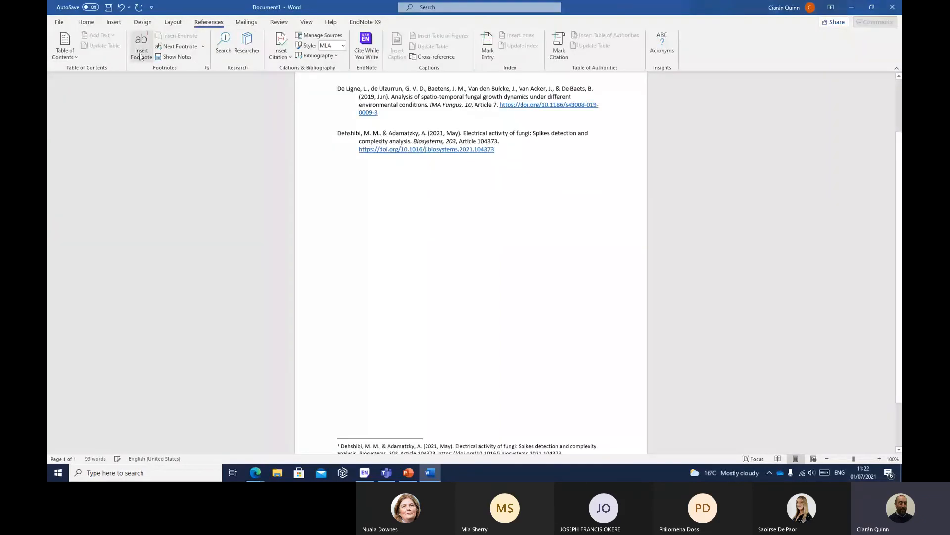
left_click(366, 22)
left_click(64, 42)
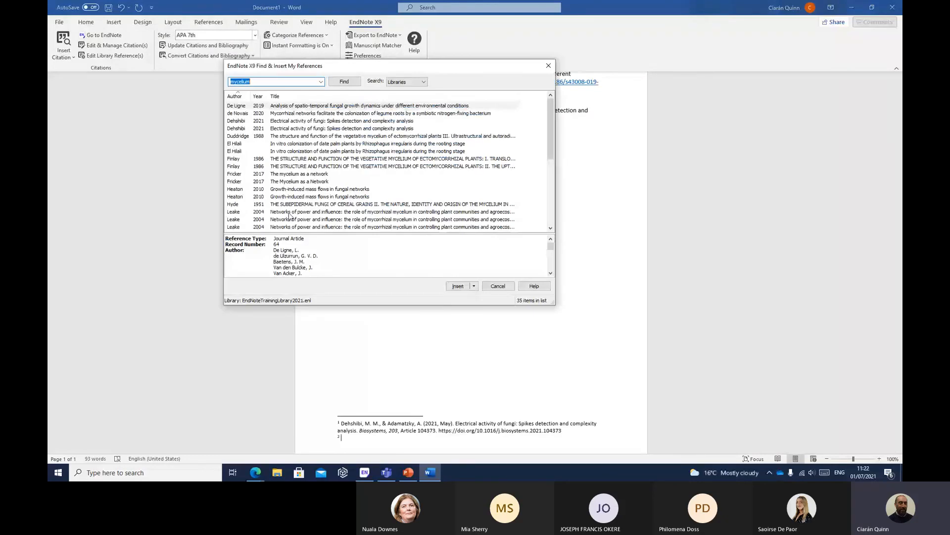
double_click(290, 218)
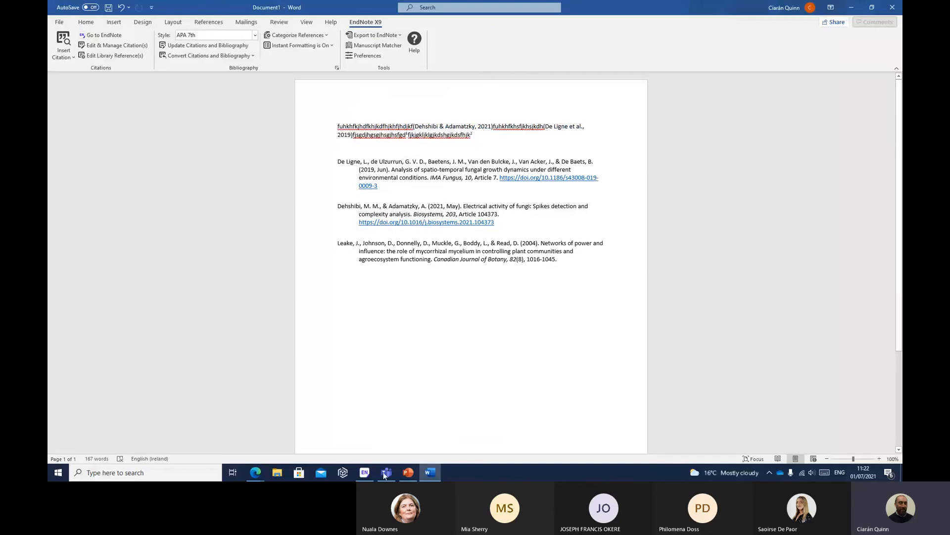
left_click(365, 472)
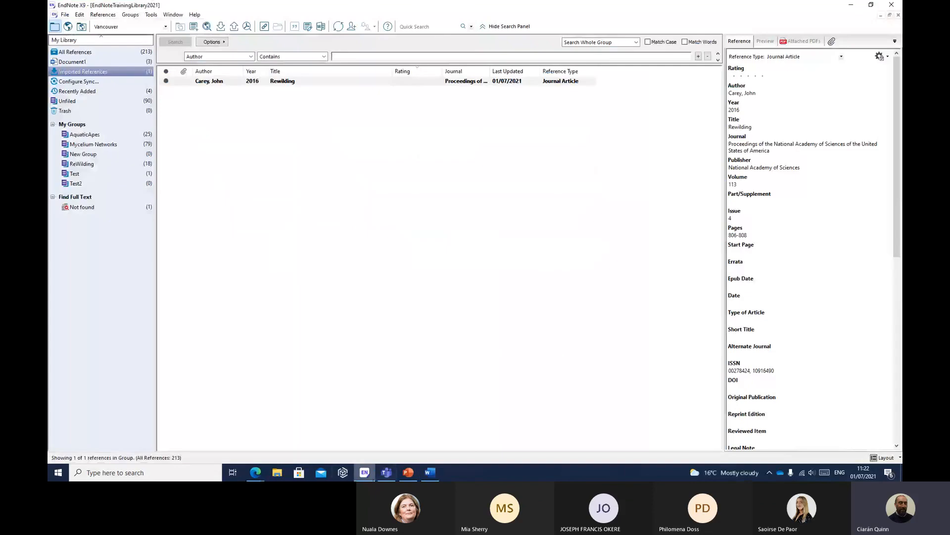